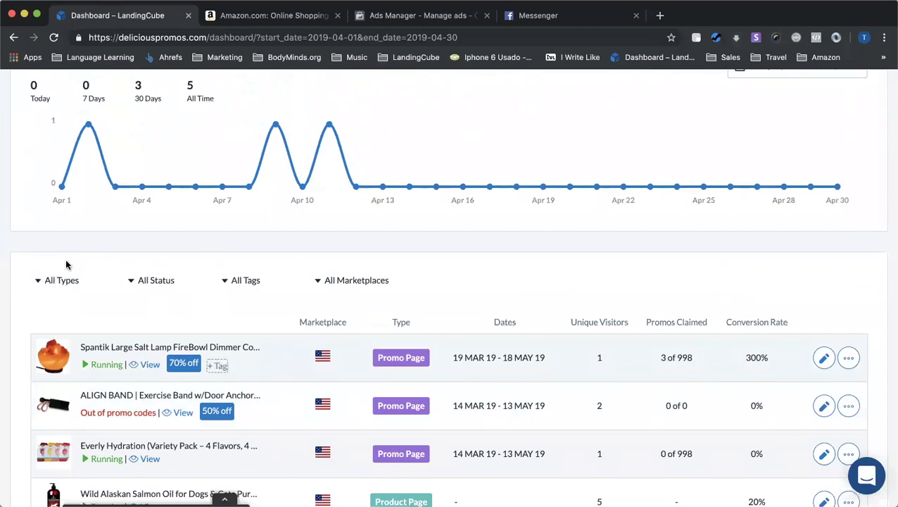
Filter the campaign list to the 70% off tag, then show all tags again
left_click(236, 282)
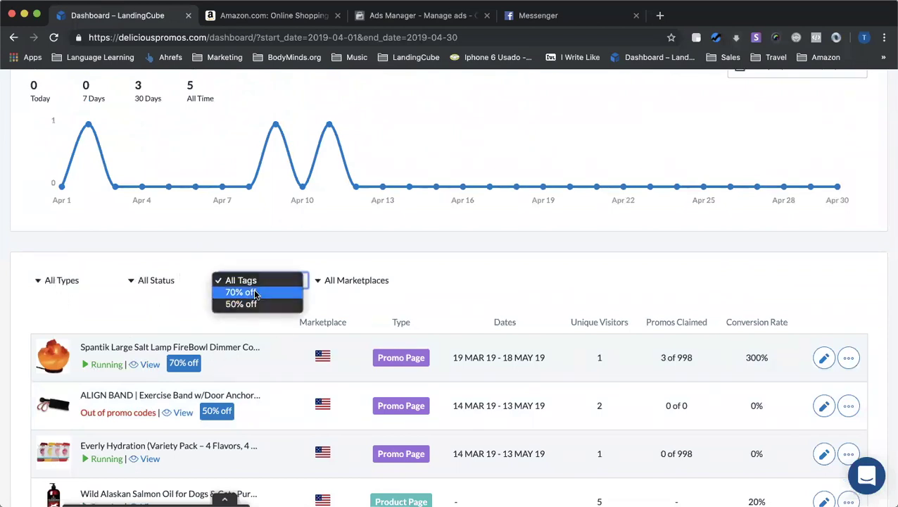
left_click(243, 292)
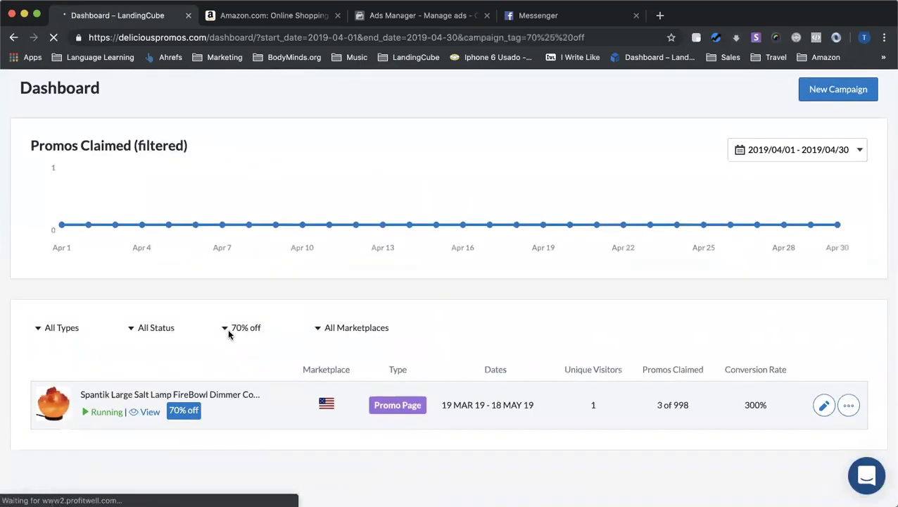
left_click(240, 328)
key("Up")
key("Return")
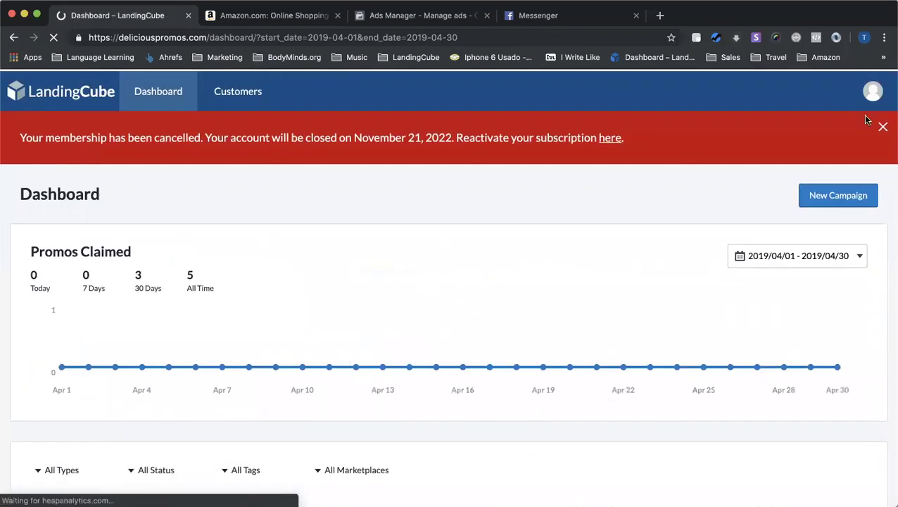
scroll(509, 245, "down", 5)
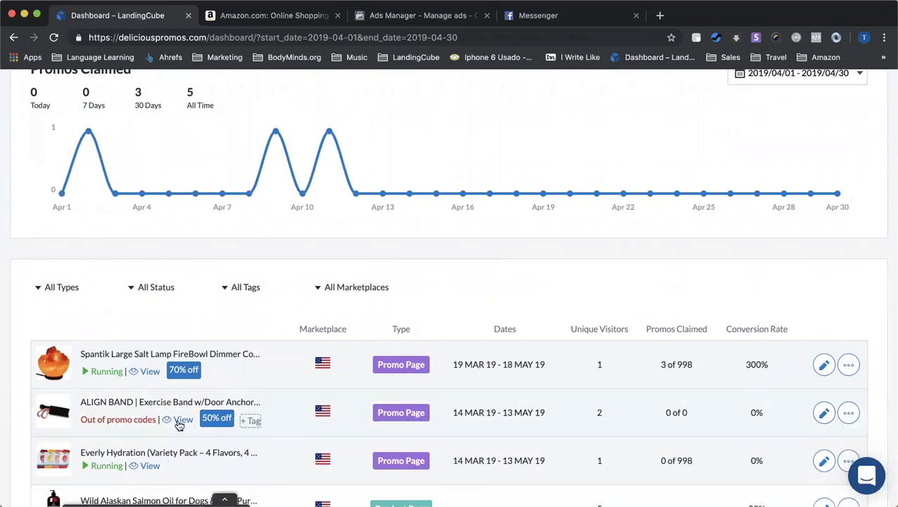
Pause the Spantik salt lamp campaign and test Claim Coupon on its preview, which reports no remaining codes
left_click(87, 372)
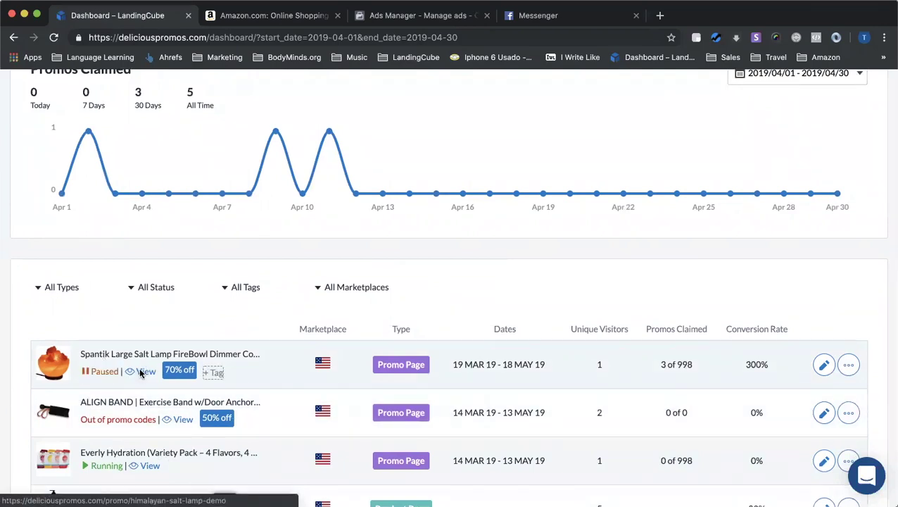
left_click(142, 371)
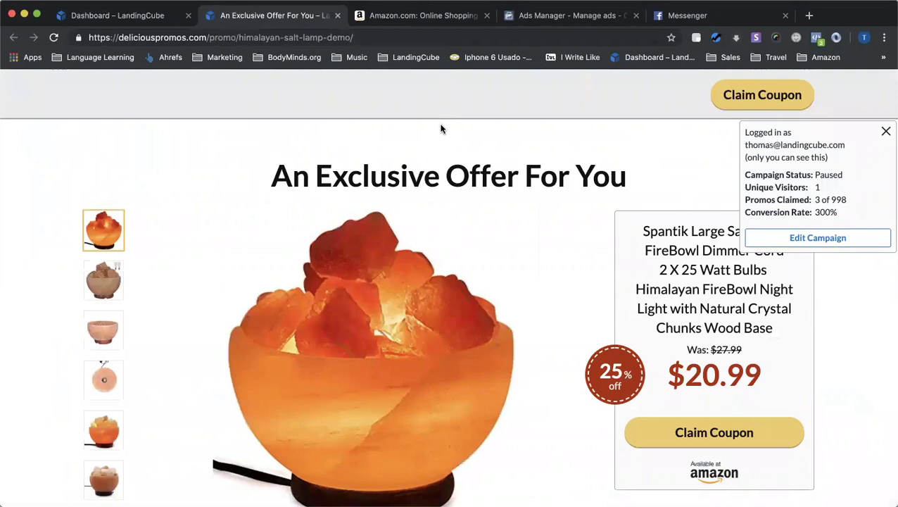
scroll(633, 267, "down", 2)
left_click(710, 355)
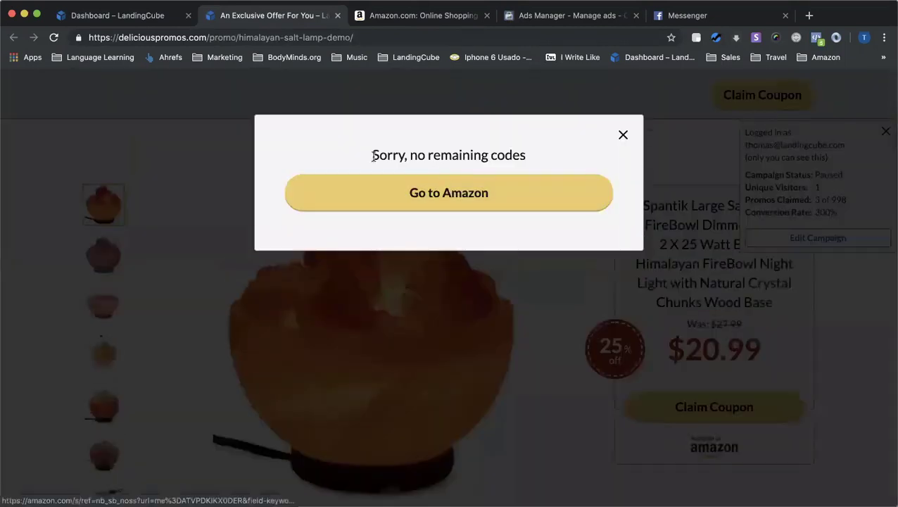
left_click(622, 134)
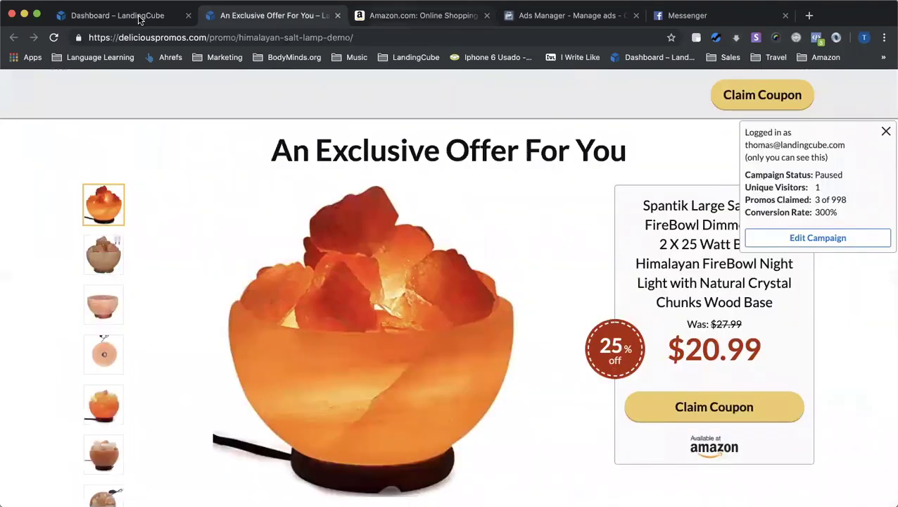
Close the salt lamp preview tab and return to the campaigns dashboard
left_click(139, 16)
left_click(337, 16)
scroll(413, 312, "up", 3)
scroll(433, 425, "down", 10)
scroll(426, 392, "up", 8)
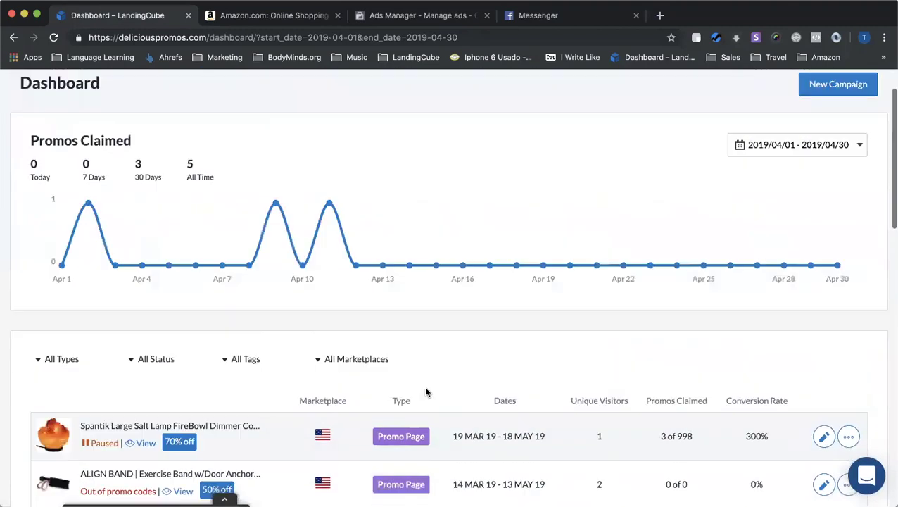
Start a new campaign from the top of the dashboard and pick the Promo Page type
scroll(425, 392, "up", 2)
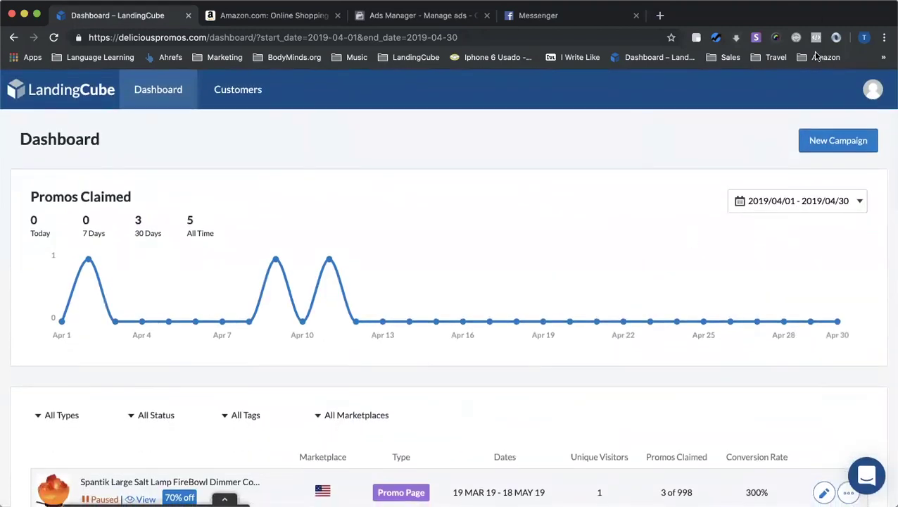
left_click(836, 141)
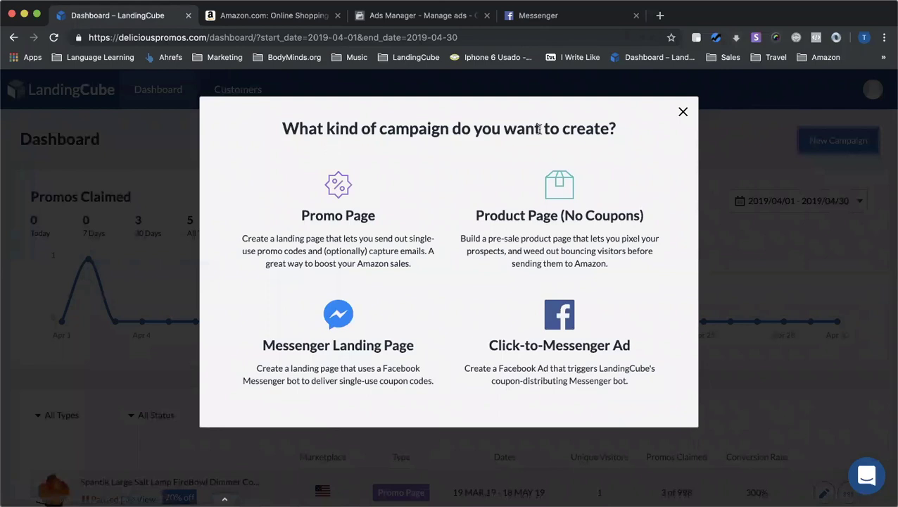
left_click(339, 201)
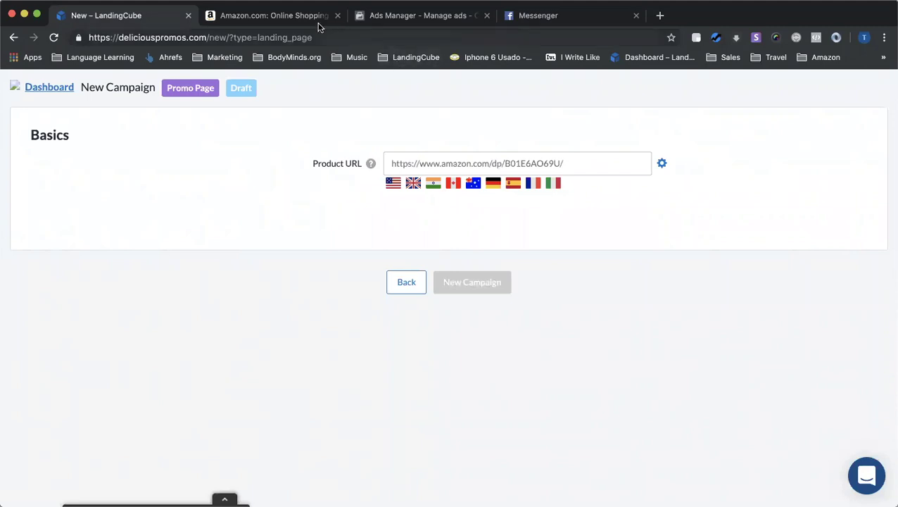
Switch to the Amazon.com browser tab to find a product
left_click(279, 20)
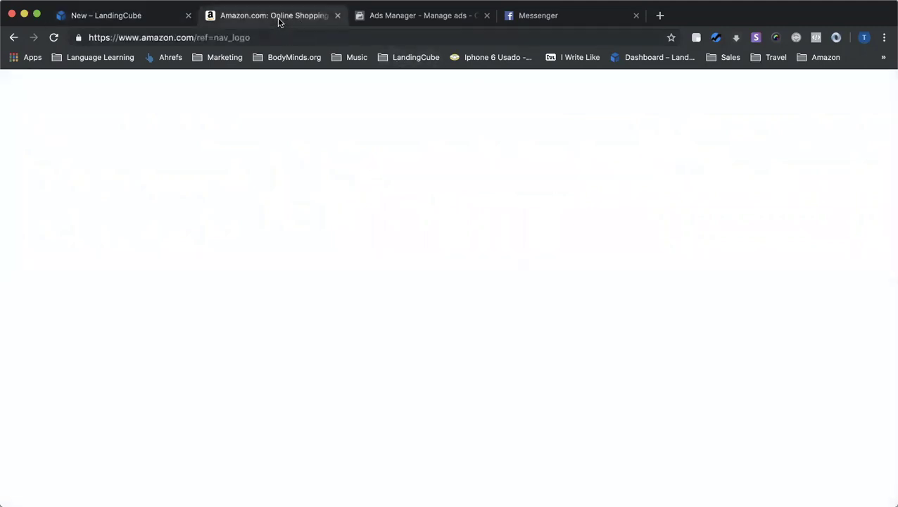
Paste the Instant Pot Duo Mini 3 Qt link (/dp/B06Y1YD5W7) into the campaign's Product URL
scroll(409, 346, "down", 3)
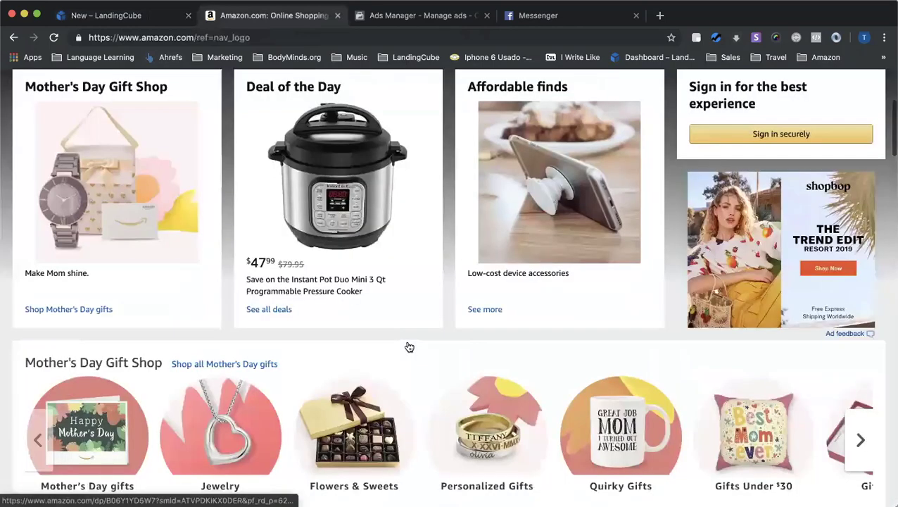
scroll(408, 346, "up", 2)
left_click(364, 313)
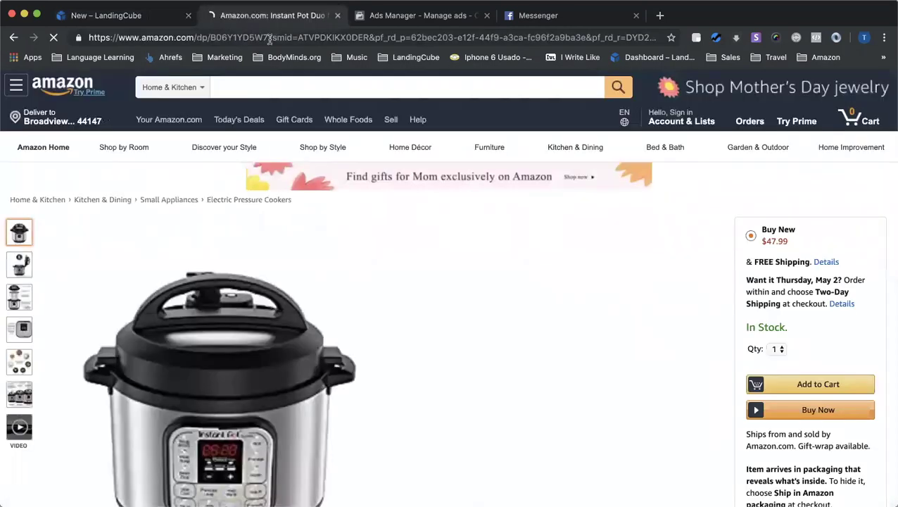
left_click_drag(270, 37, 233, 38)
left_click_drag(123, 41, 88, 39)
key("super+c")
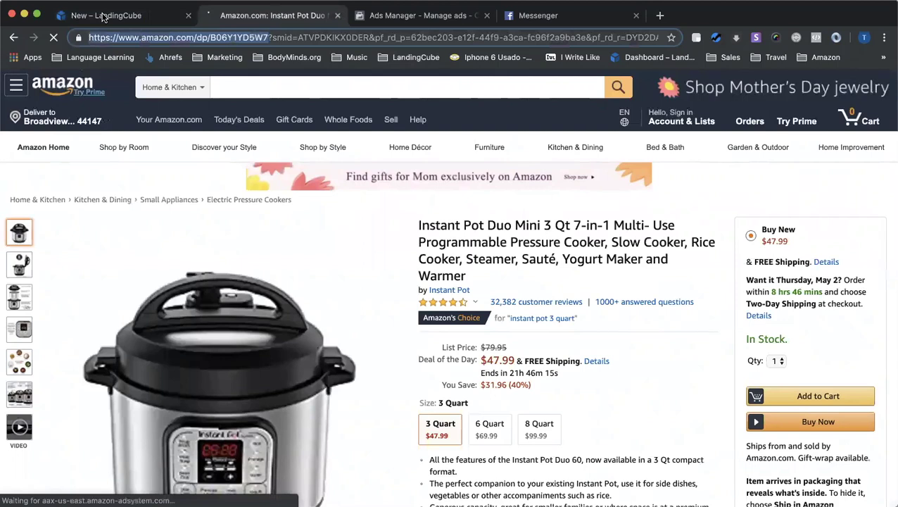
left_click(103, 16)
left_click(436, 153)
key("super+v")
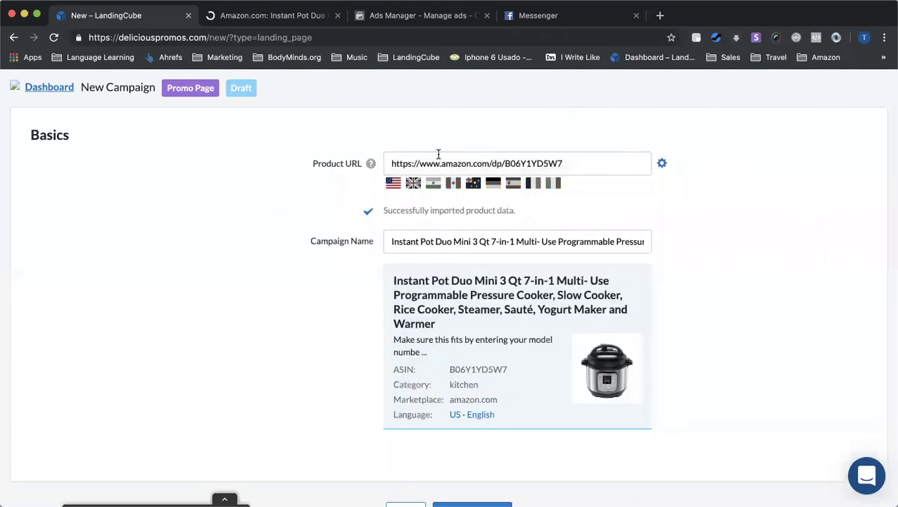
Create the campaign from the imported Instant Pot product and set Percent Off to 25
scroll(416, 162, "down", 1)
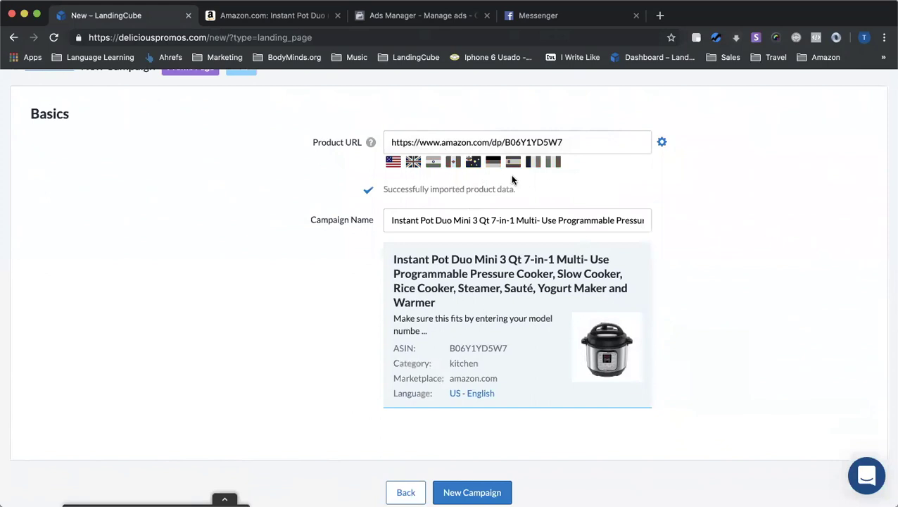
scroll(521, 296, "down", 2)
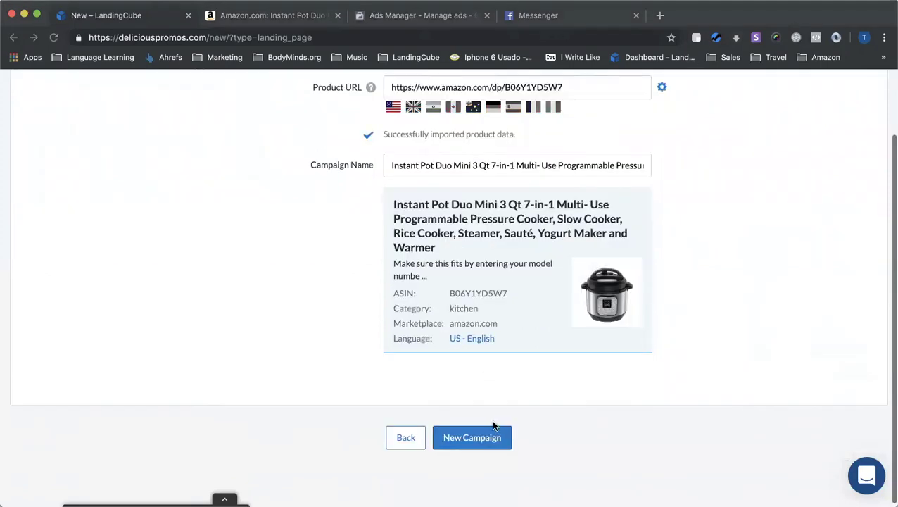
left_click(483, 438)
scroll(454, 372, "up", 2)
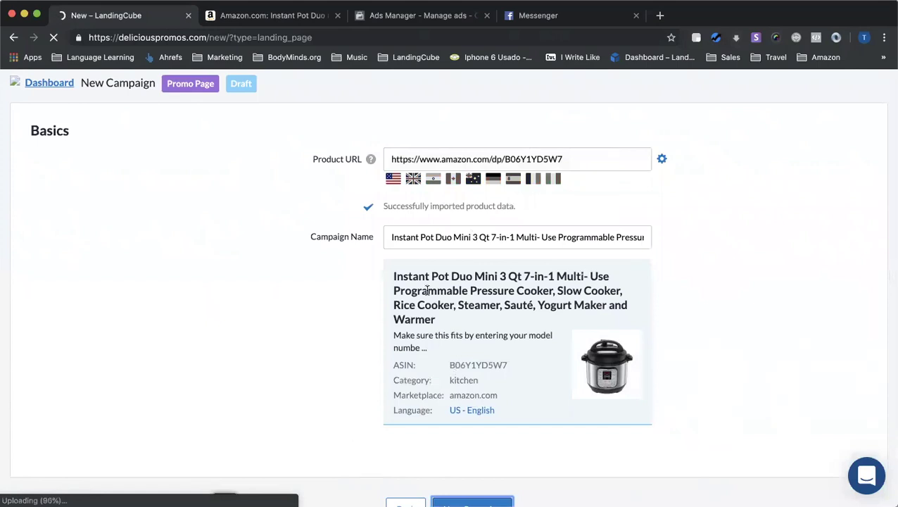
scroll(348, 256, "up", 1)
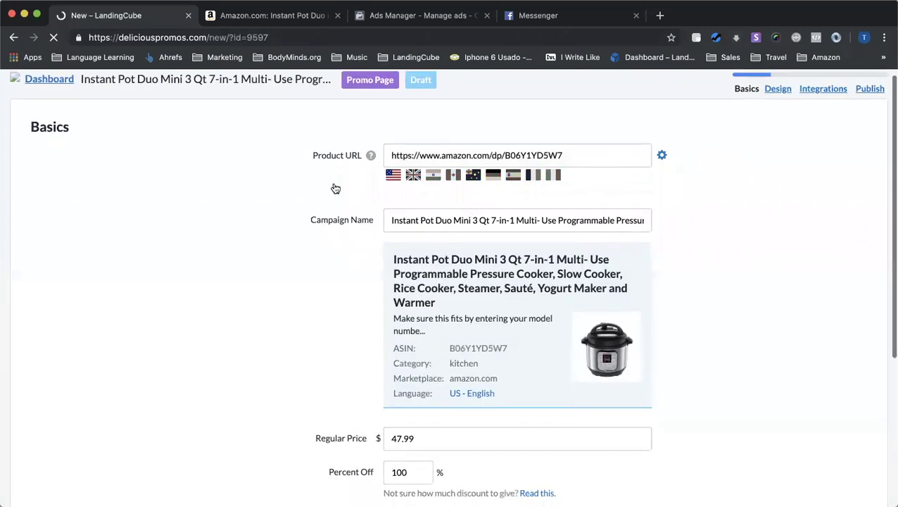
scroll(336, 189, "down", 1)
left_click_drag(391, 210, 435, 209)
triple_click(625, 210)
scroll(340, 243, "down", 4)
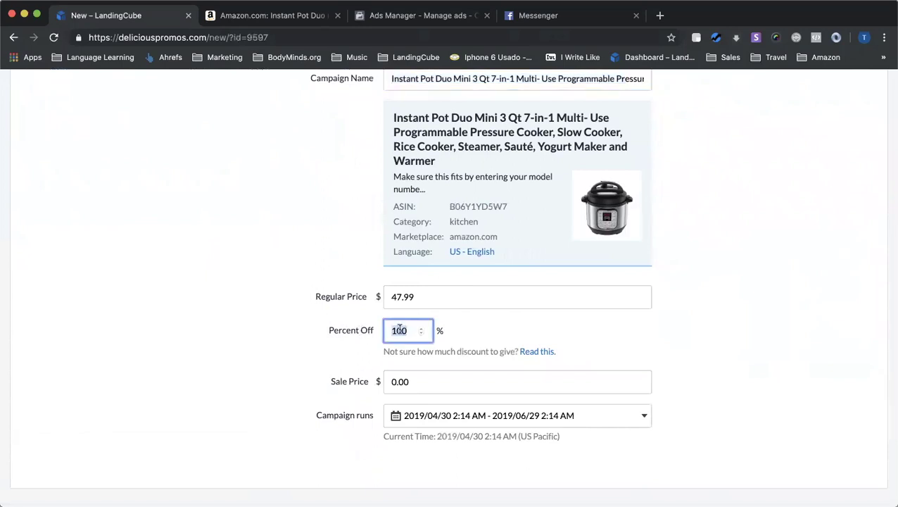
type("25")
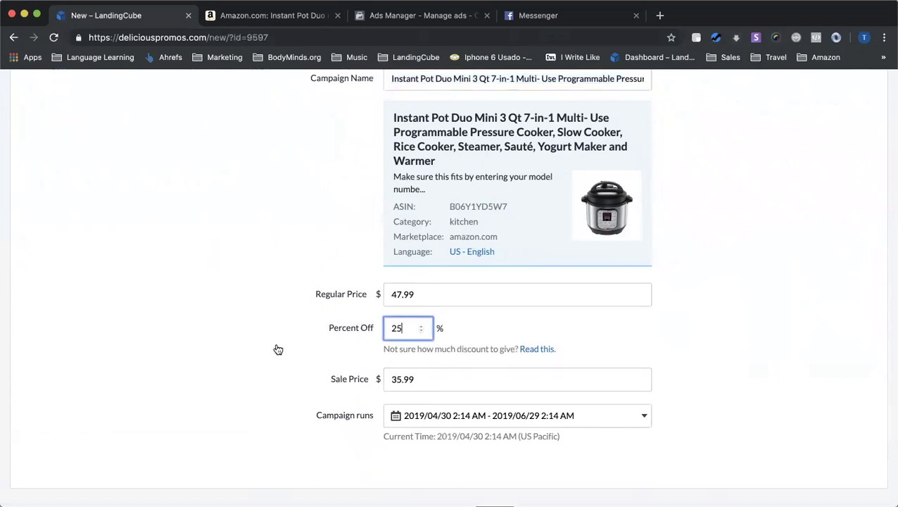
Accept the 2019/04/30–2019/06/29 run dates and save the campaign
scroll(278, 348, "down", 2)
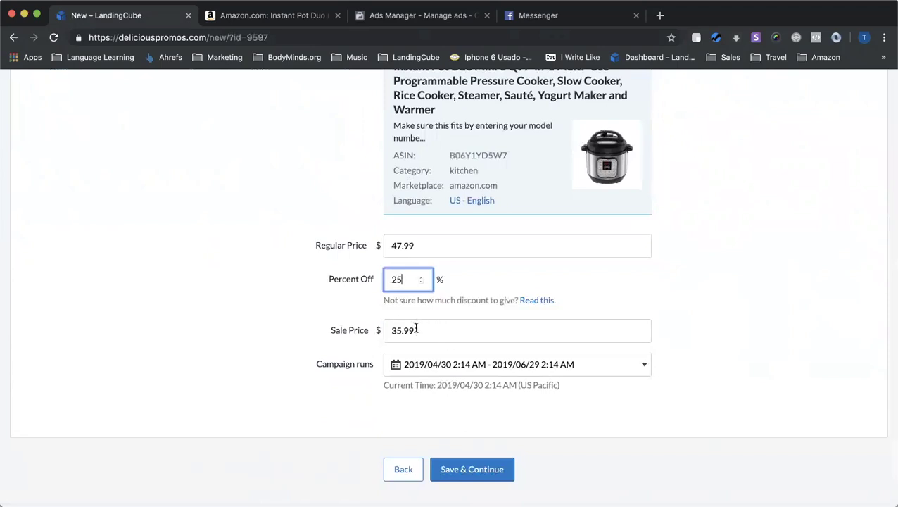
scroll(408, 331, "down", 1)
left_click(491, 327)
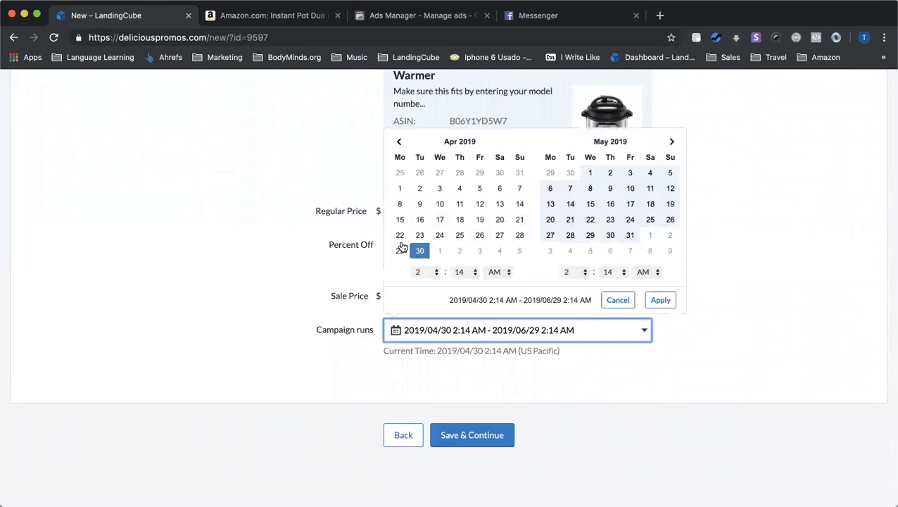
left_click(669, 299)
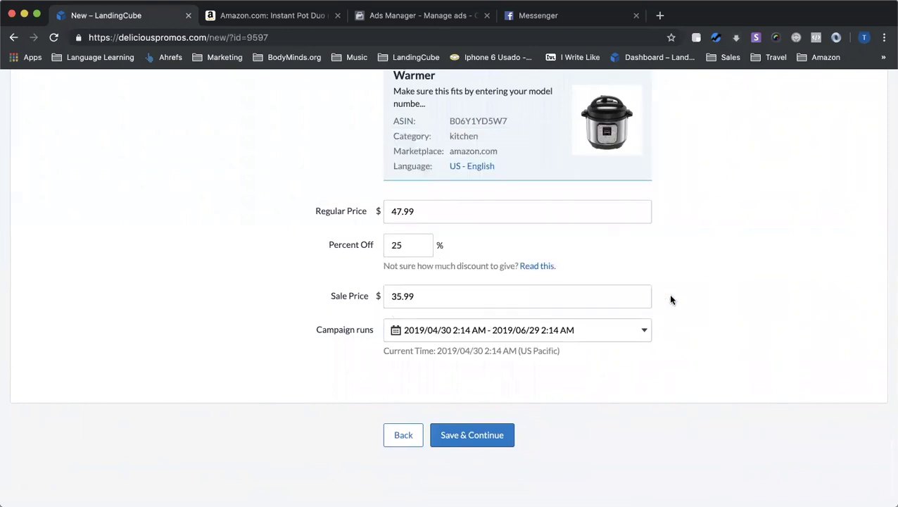
left_click(587, 329)
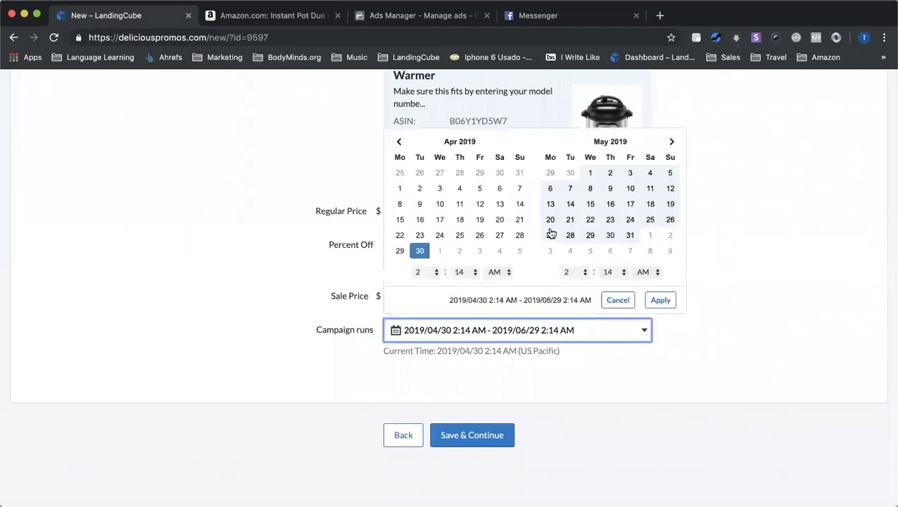
left_click(661, 299)
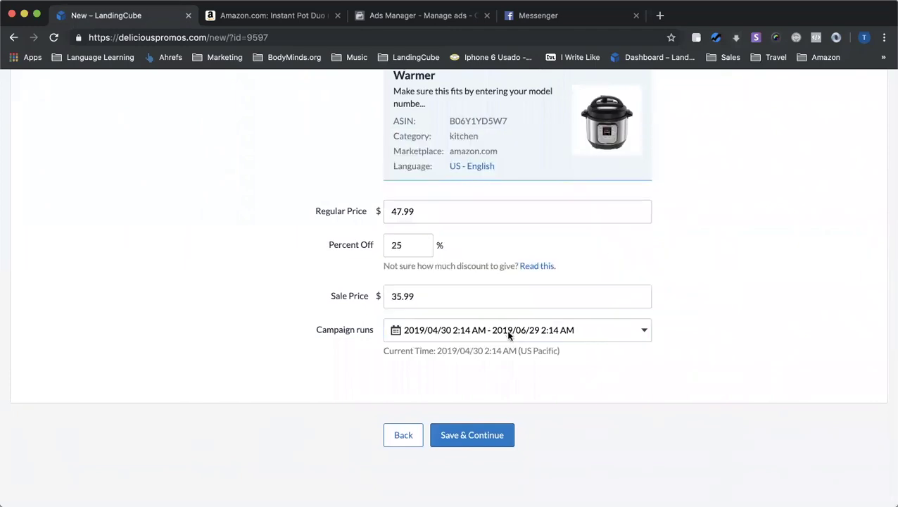
left_click(479, 434)
scroll(491, 386, "up", 2)
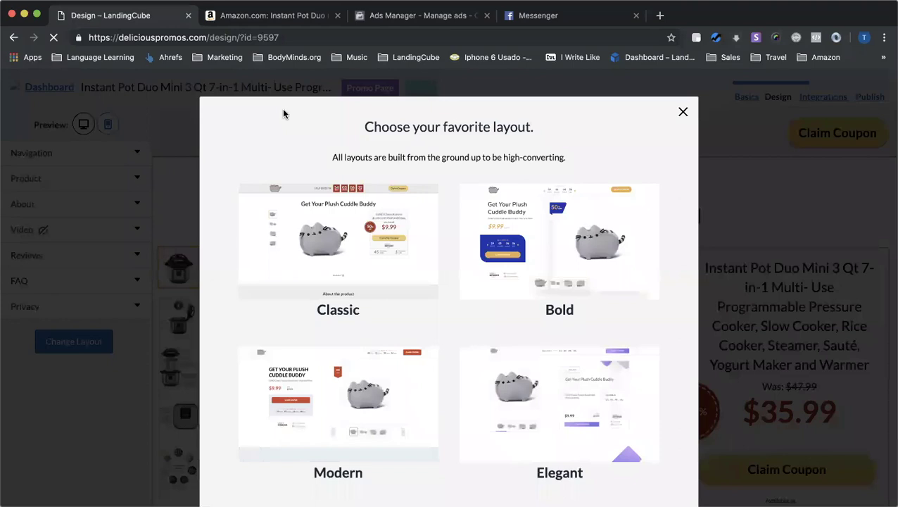
Preview the Instant Pot promo page in the Classic layout, then switch it to Bold
scroll(370, 180, "down", 1)
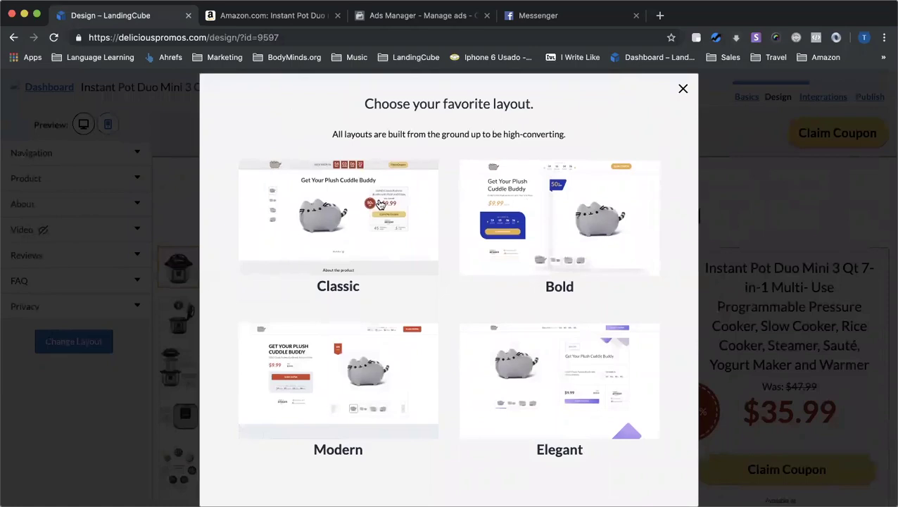
left_click(380, 205)
scroll(455, 313, "down", 5)
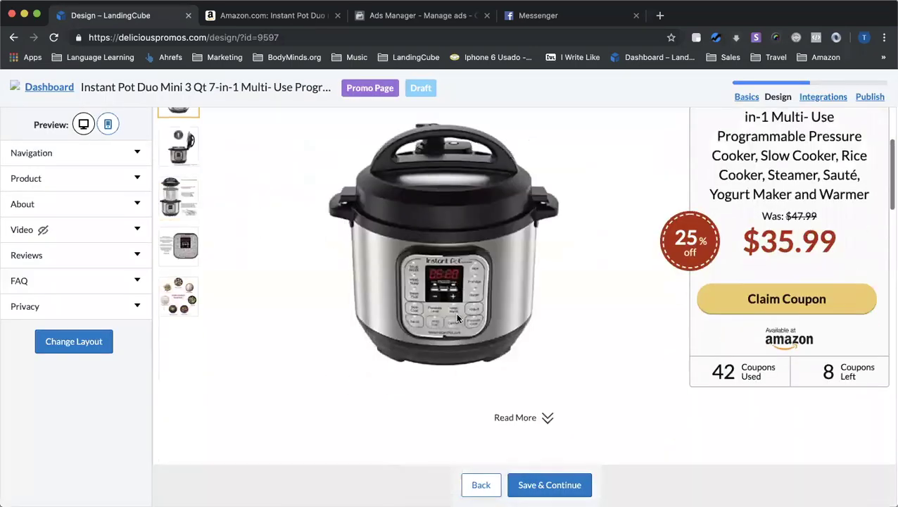
scroll(456, 318, "up", 5)
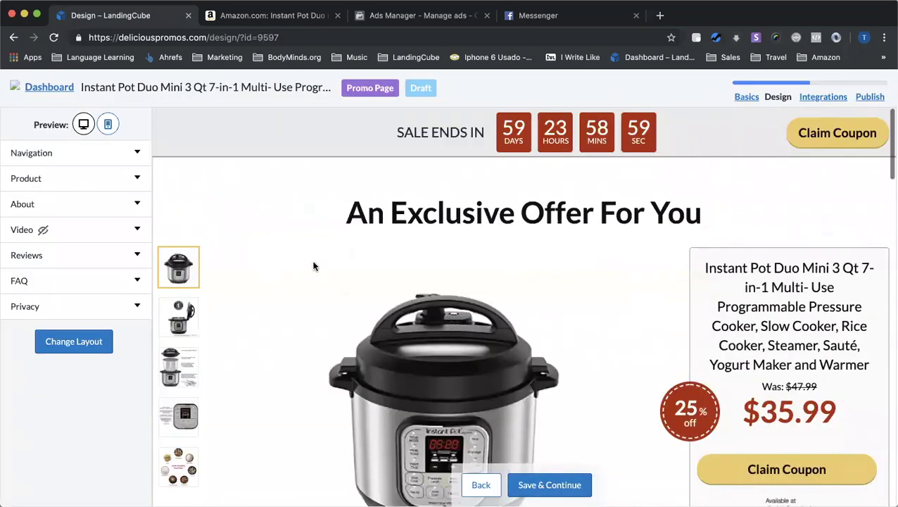
scroll(313, 265, "down", 1)
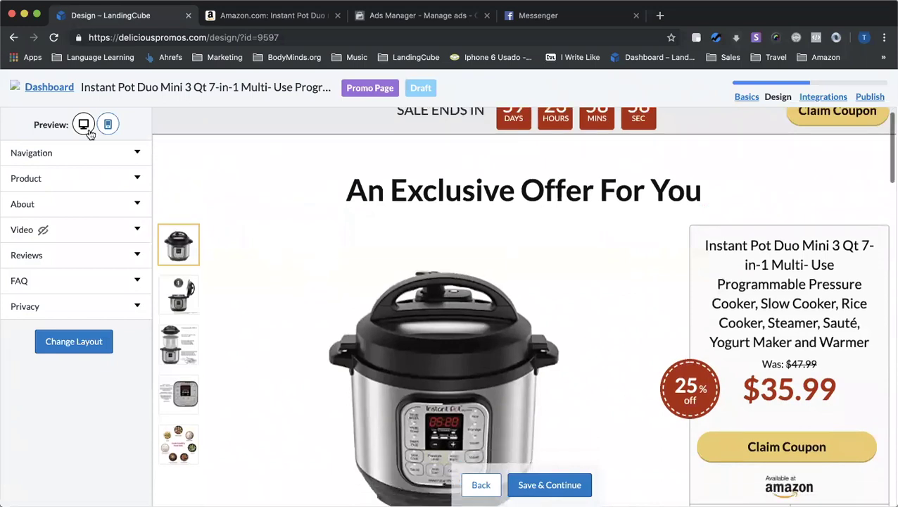
left_click(64, 156)
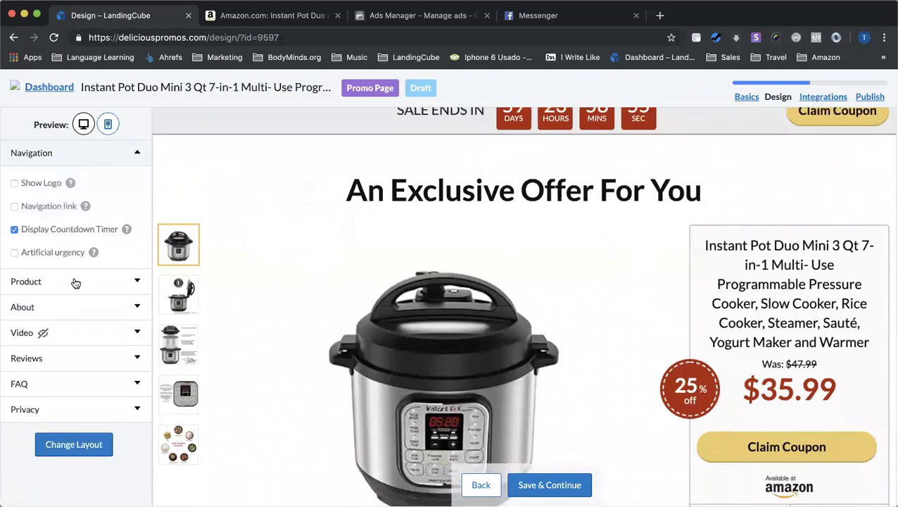
left_click(76, 283)
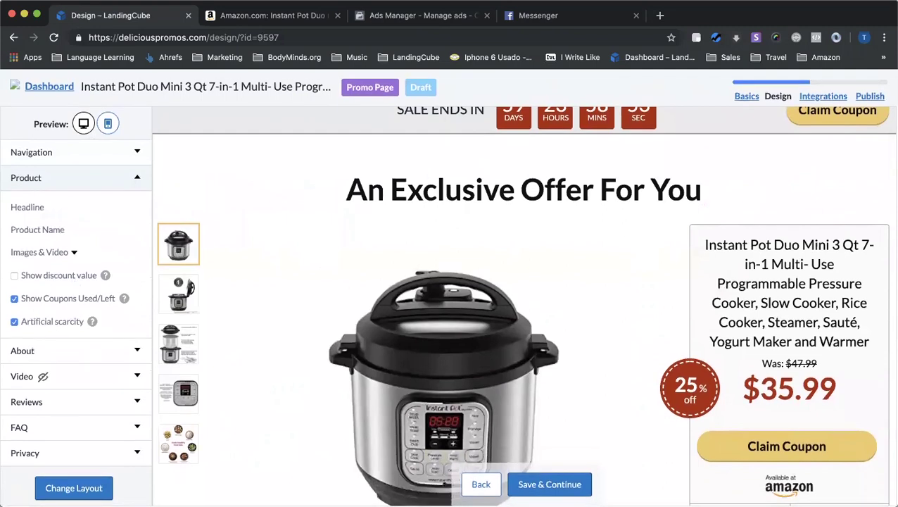
left_click(83, 487)
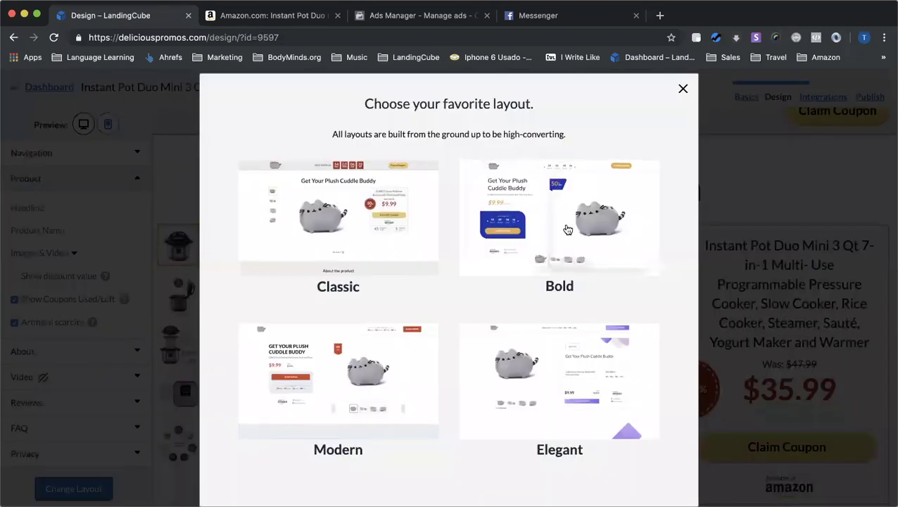
left_click(567, 229)
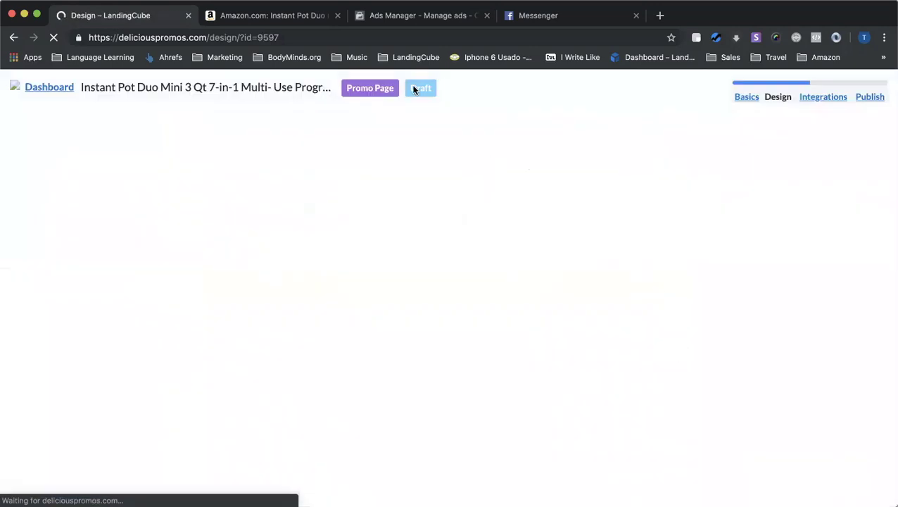
Review the Bold layout, then switch the promo page to Modern
scroll(448, 365, "down", 3)
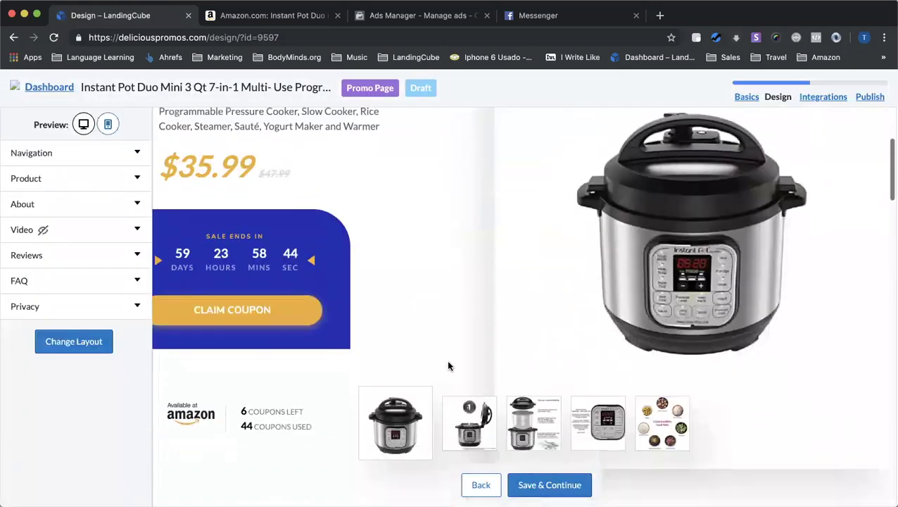
scroll(448, 365, "down", 10)
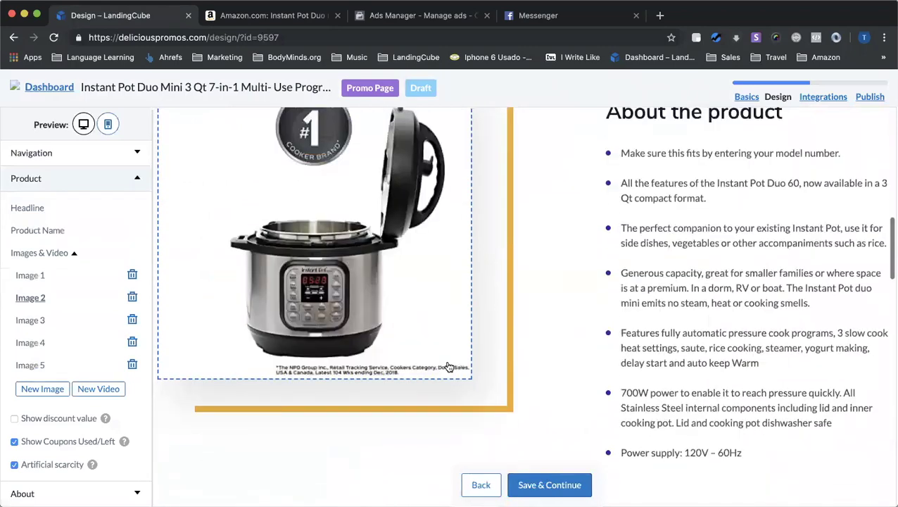
scroll(448, 365, "down", 10)
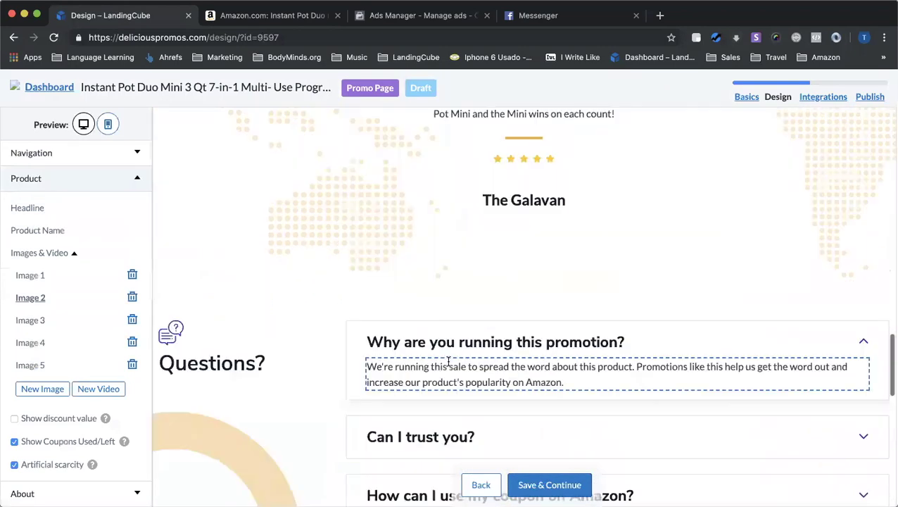
scroll(448, 362, "down", 10)
left_click(71, 327)
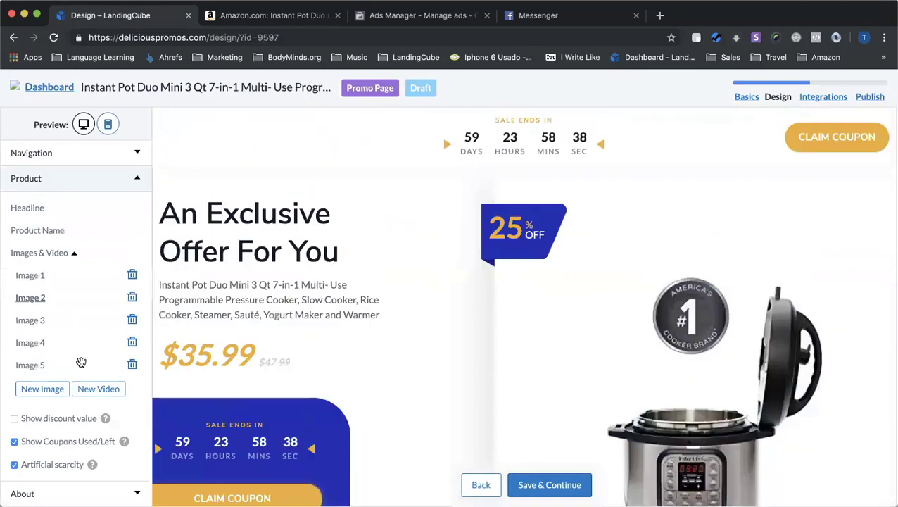
scroll(81, 366, "down", 3)
left_click(73, 494)
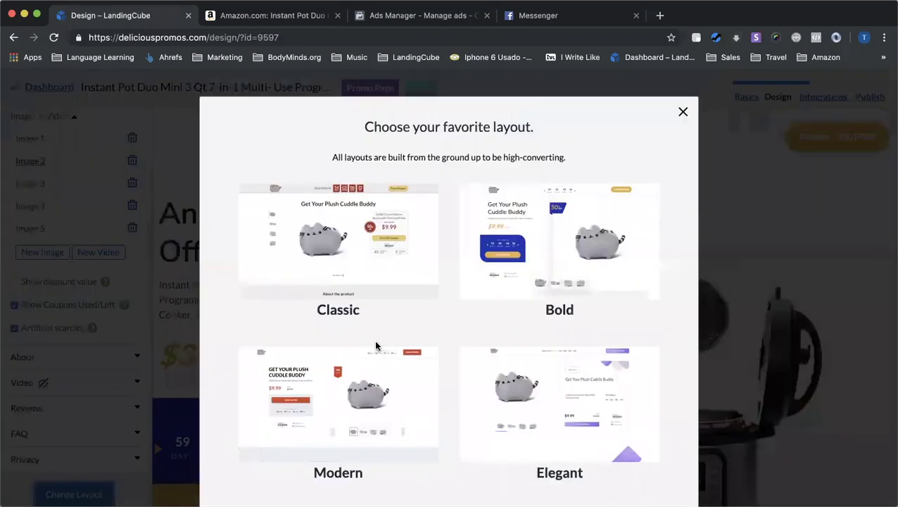
left_click(380, 407)
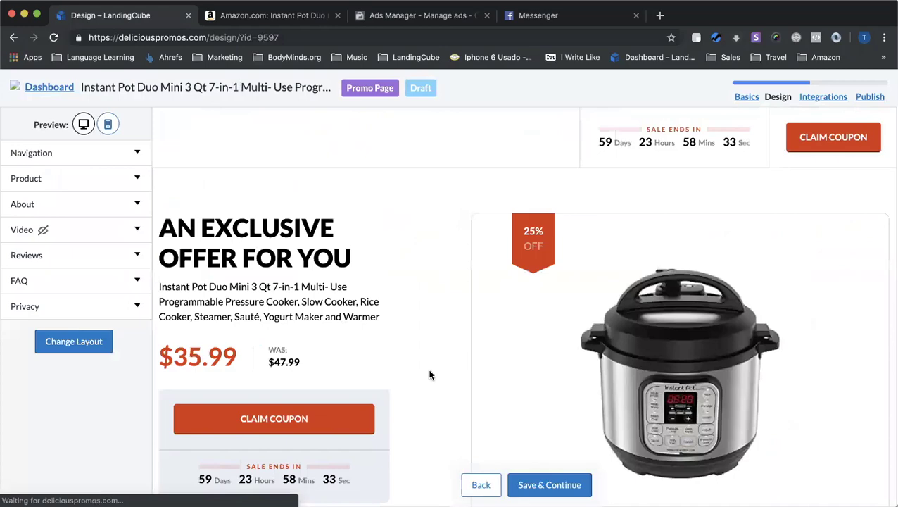
After reviewing Modern, switch the promo page to the Elegant layout
scroll(429, 373, "down", 5)
scroll(451, 421, "down", 15)
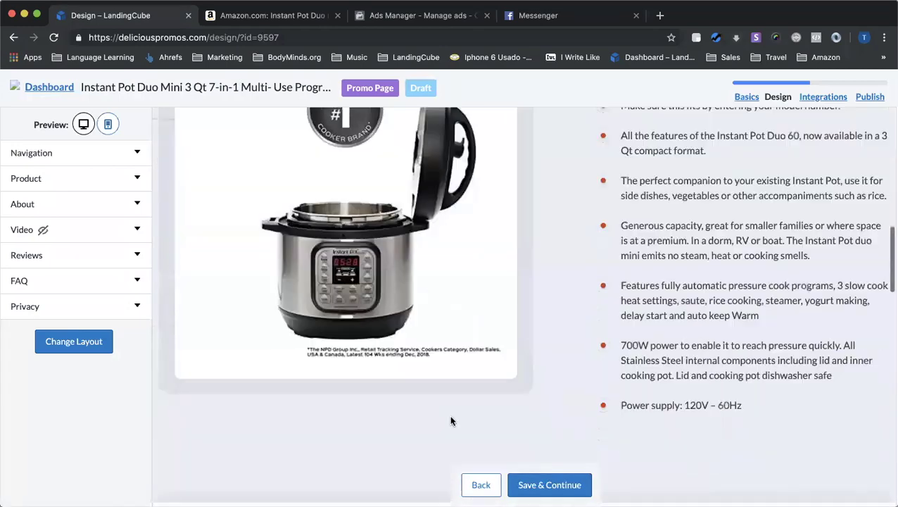
scroll(451, 421, "down", 15)
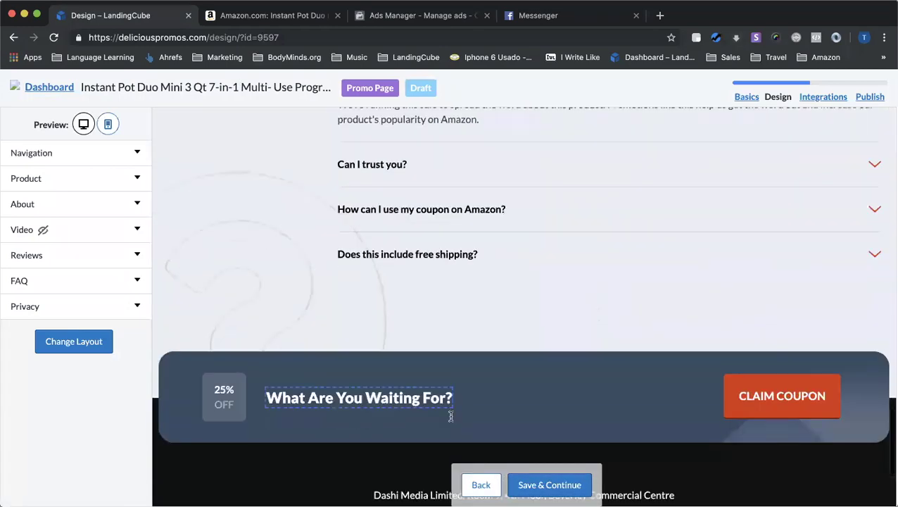
scroll(480, 239, "up", 20)
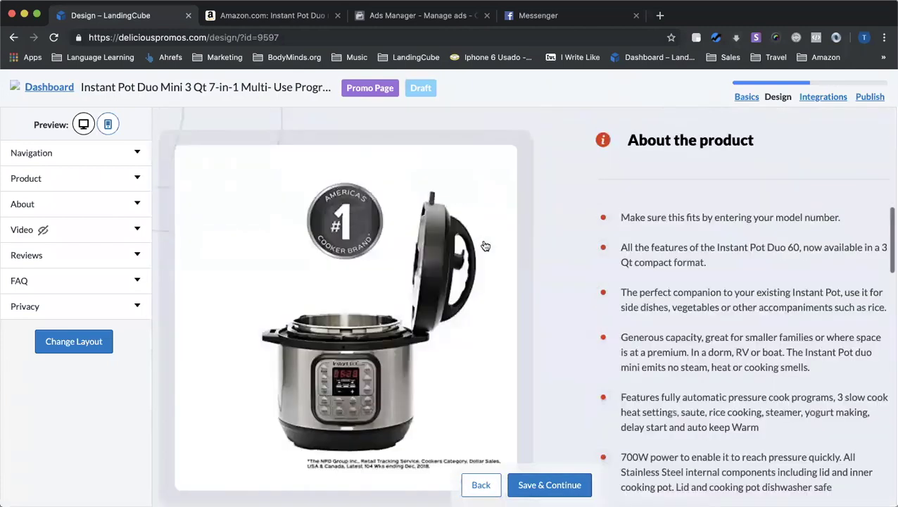
left_click(79, 341)
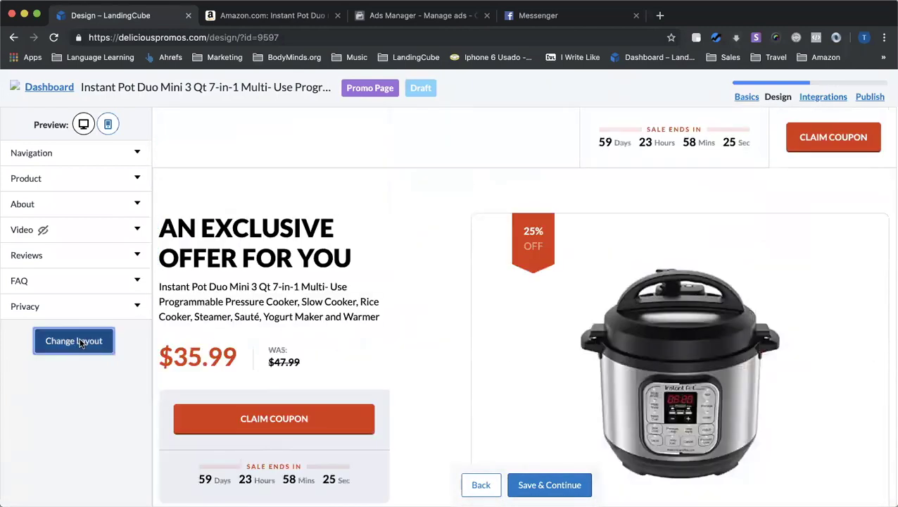
left_click(492, 414)
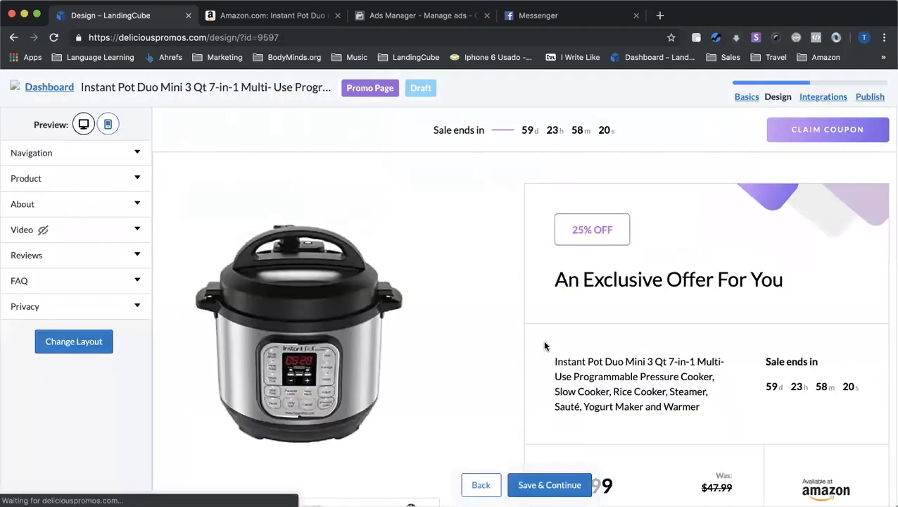
scroll(422, 319, "down", 5)
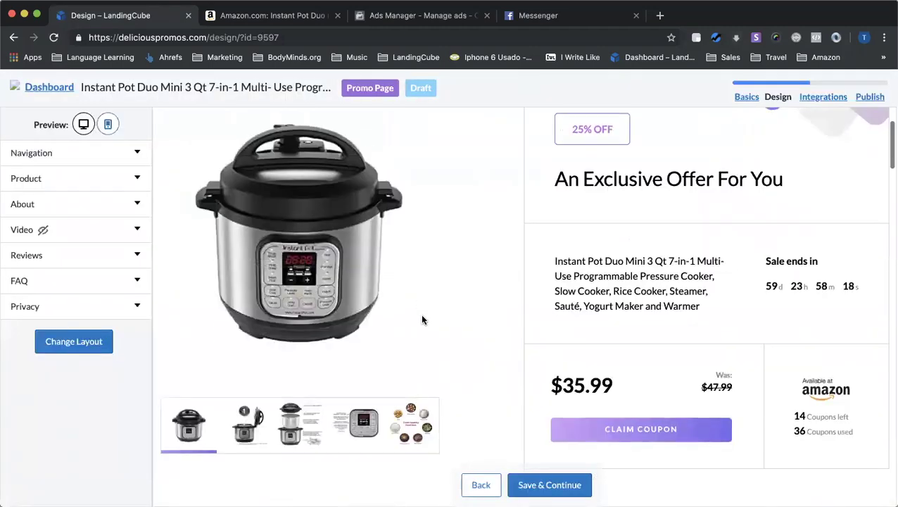
scroll(422, 320, "down", 6)
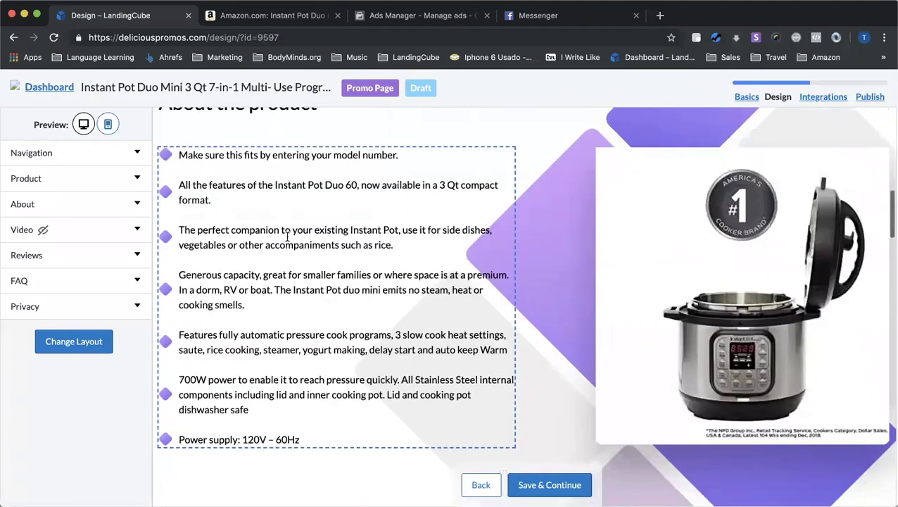
scroll(287, 237, "up", 1)
scroll(315, 320, "up", 5)
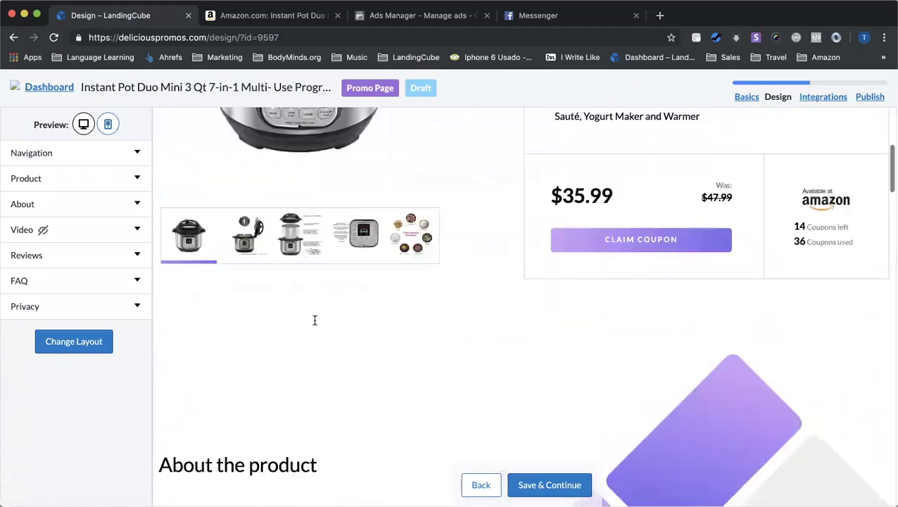
scroll(315, 320, "up", 5)
scroll(454, 281, "down", 7)
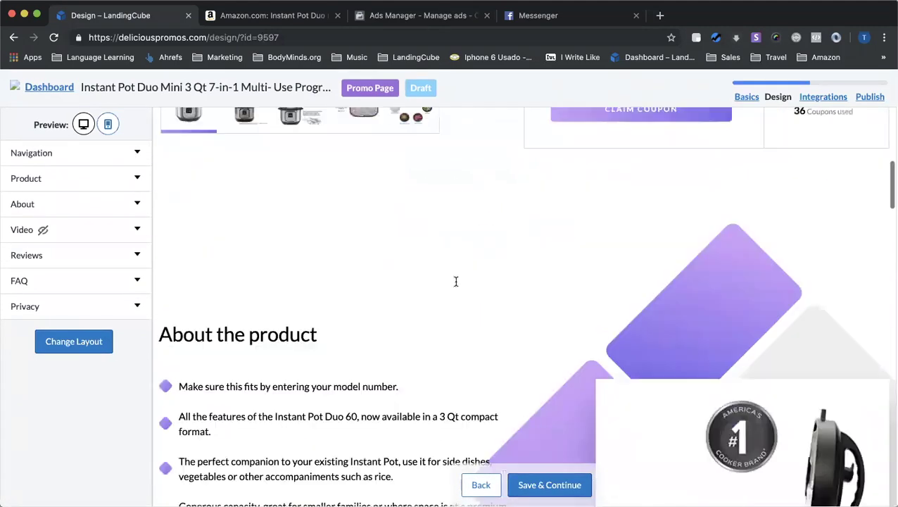
scroll(455, 281, "down", 2)
scroll(337, 331, "down", 7)
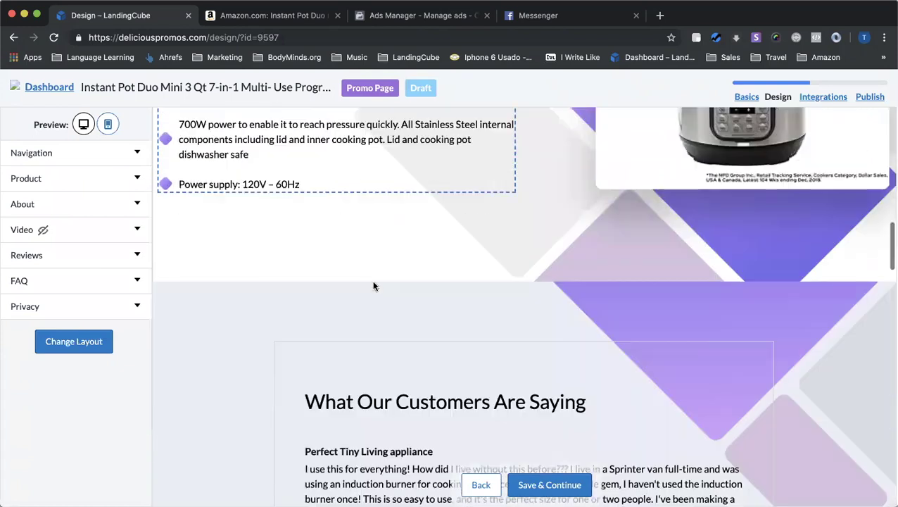
scroll(422, 246, "down", 1)
scroll(428, 261, "down", 1)
left_click(64, 255)
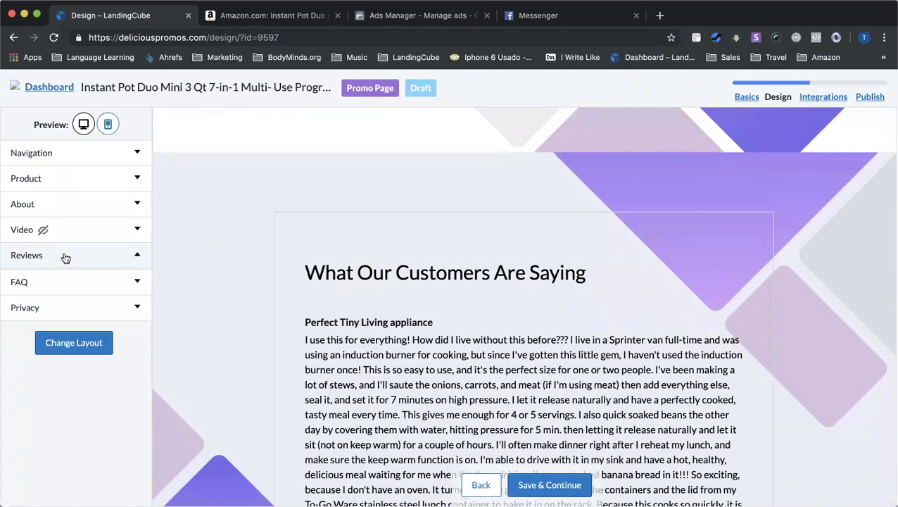
scroll(188, 287, "down", 1)
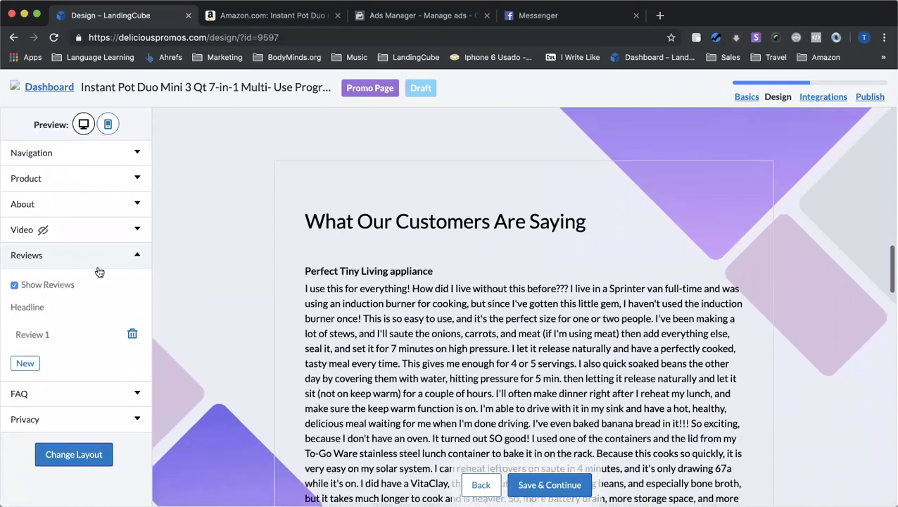
left_click(77, 261)
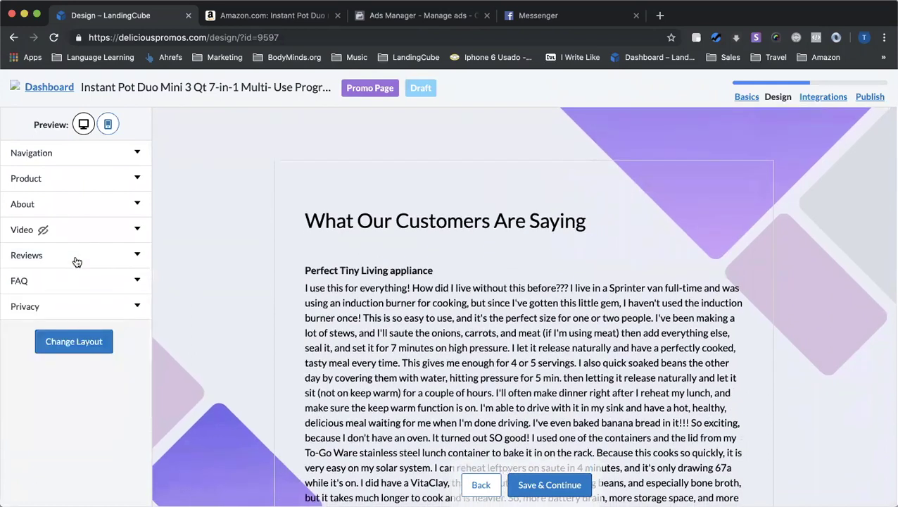
scroll(292, 299, "up", 10)
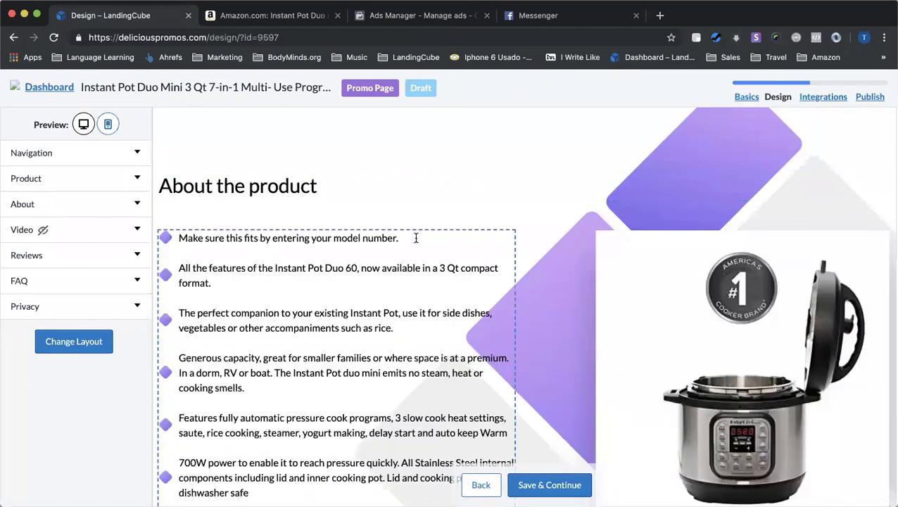
Delete the model-number bullet from About the product and check the Amazon product page
left_click_drag(415, 237, 173, 237)
scroll(310, 282, "down", 1)
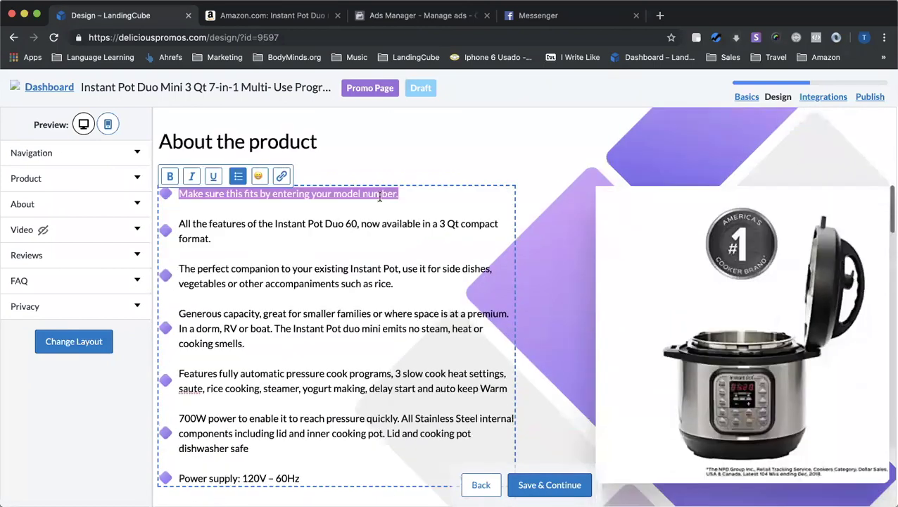
key("BackSpace")
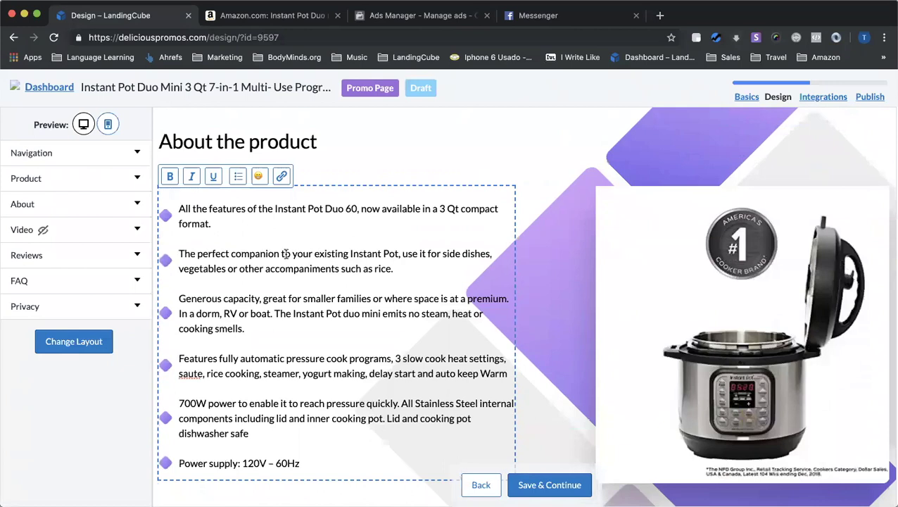
left_click(268, 17)
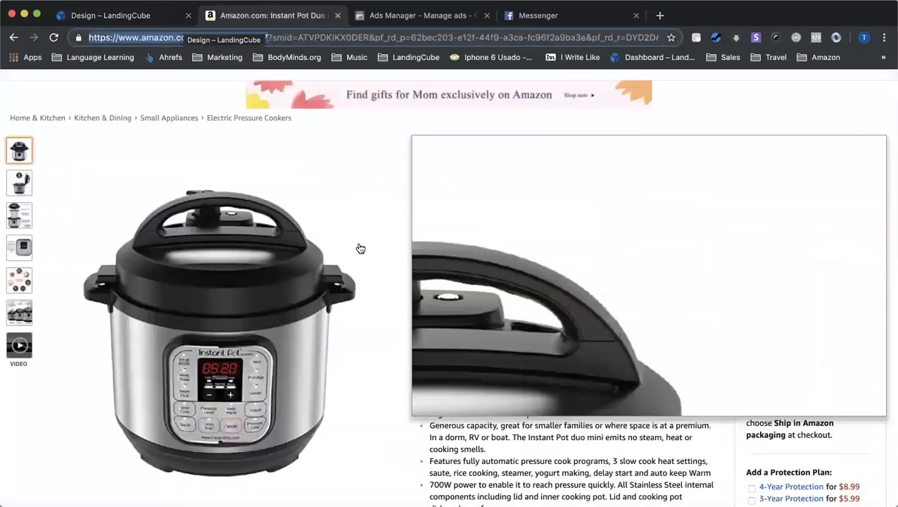
scroll(541, 350, "down", 3)
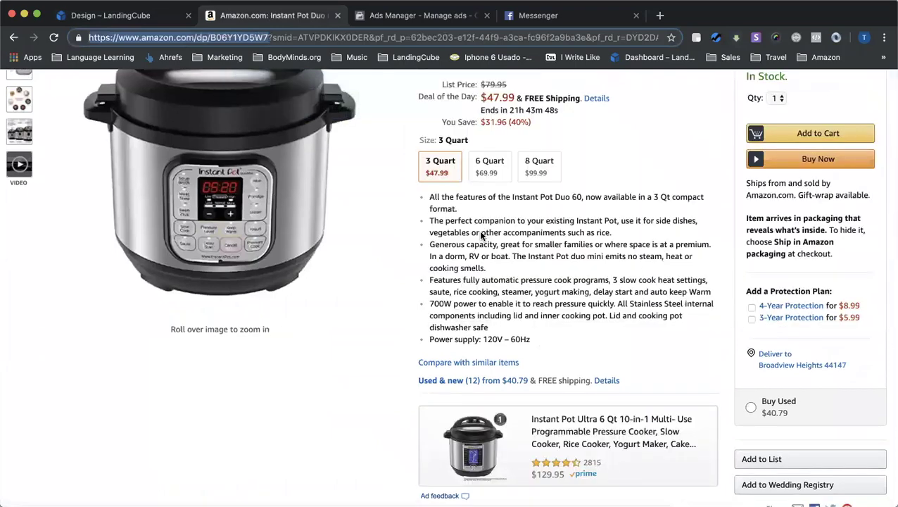
left_click(155, 16)
Scroll the promo preview down through the Questions FAQ to the closing coupon section
scroll(427, 357, "down", 5)
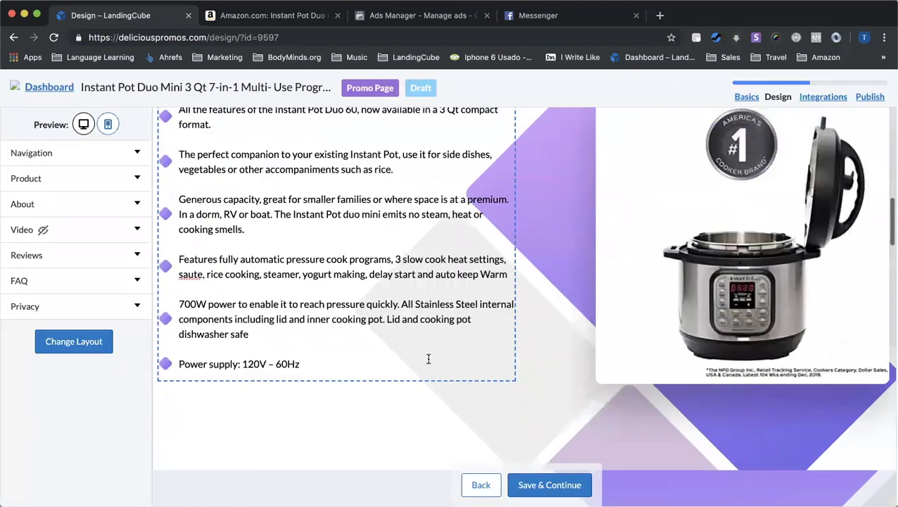
scroll(459, 392, "down", 10)
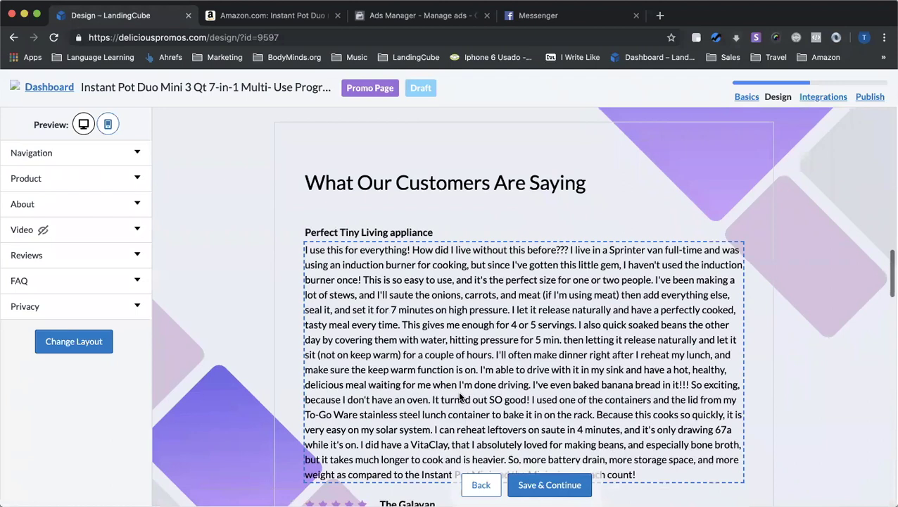
scroll(460, 398, "down", 1)
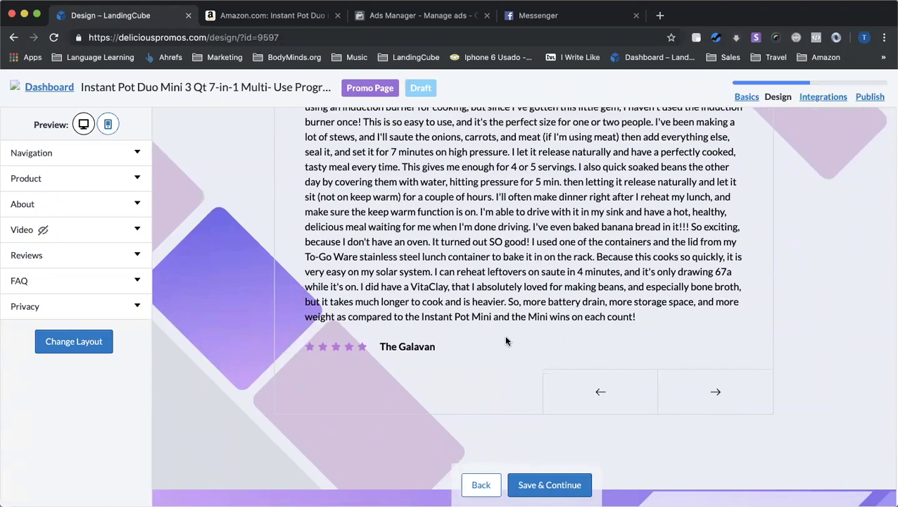
scroll(501, 348, "down", 9)
scroll(521, 366, "down", 7)
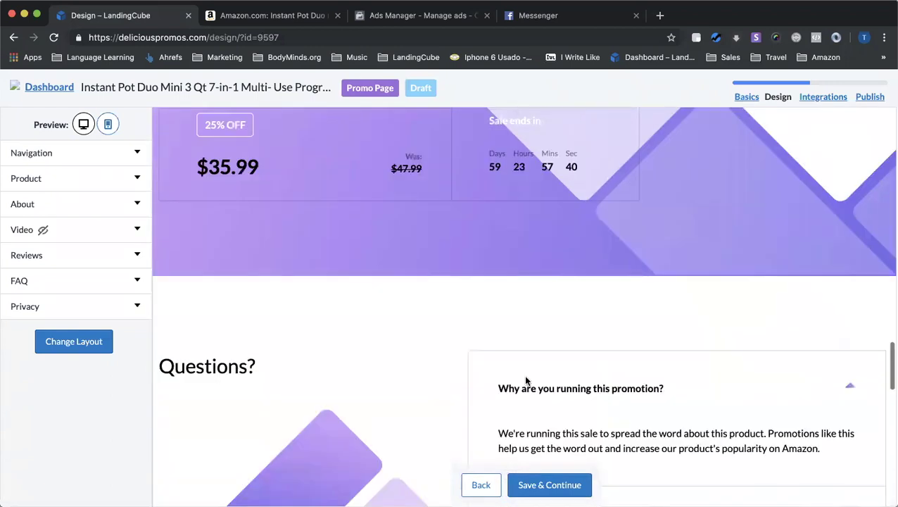
scroll(557, 315, "down", 5)
scroll(559, 316, "down", 5)
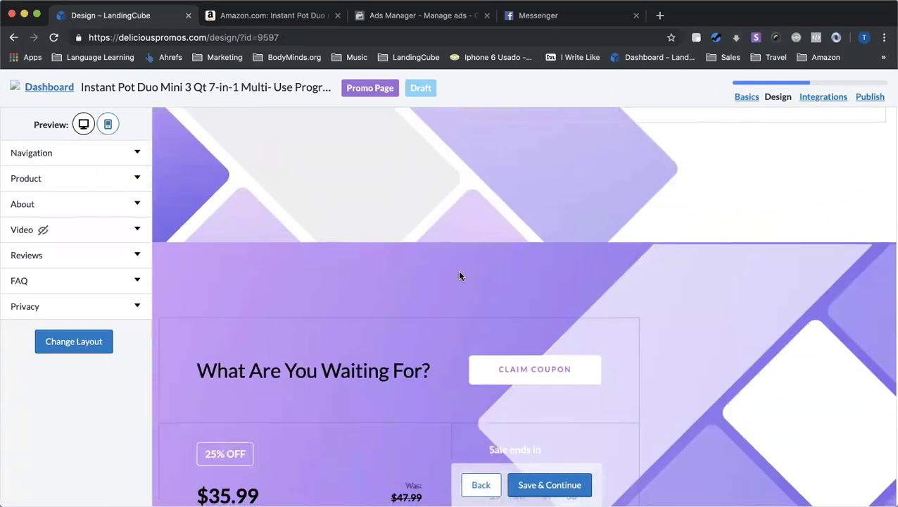
scroll(474, 315, "down", 3)
scroll(454, 291, "up", 20)
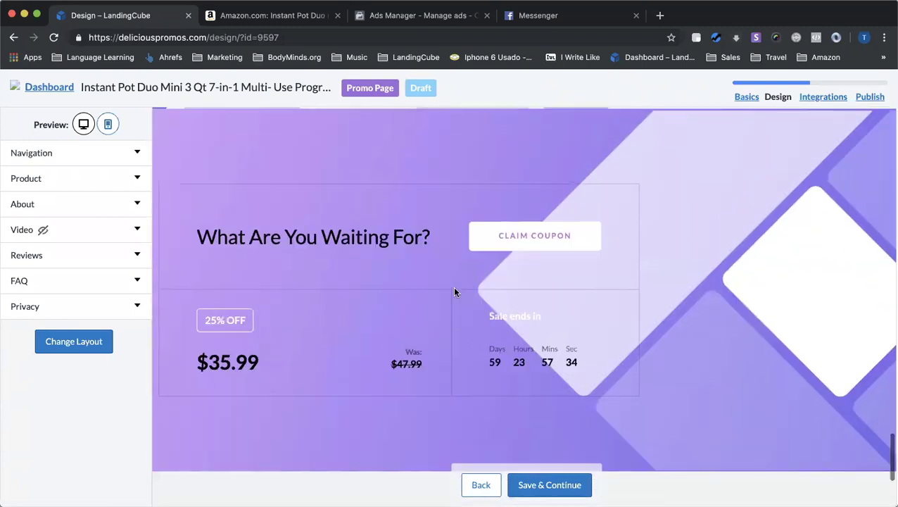
scroll(639, 320, "down", 3)
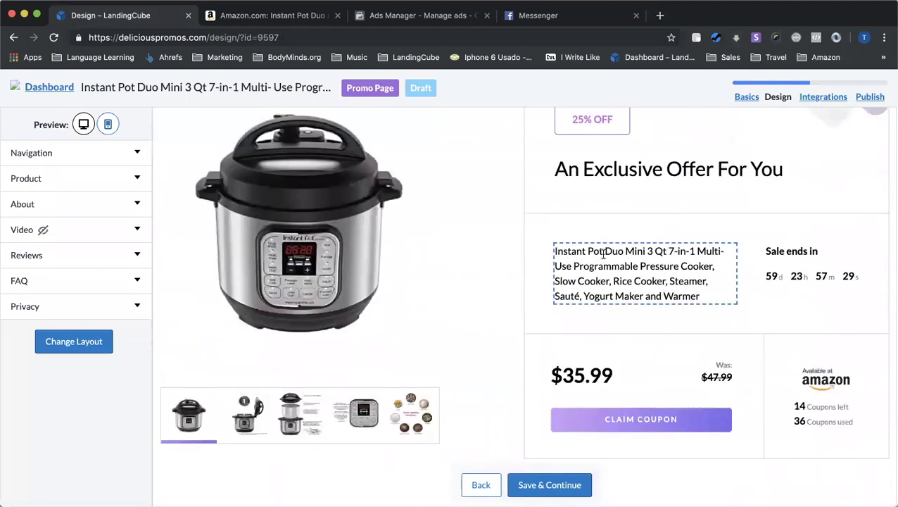
scroll(675, 345, "down", 2)
scroll(698, 369, "down", 1)
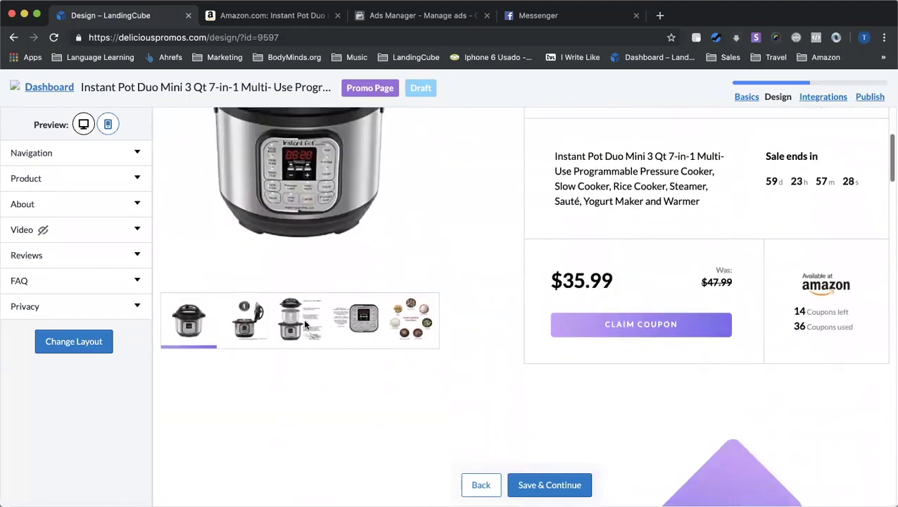
Show the second gallery image and bold 'Instant Pot Duo Mini' in the product name
left_click(268, 315)
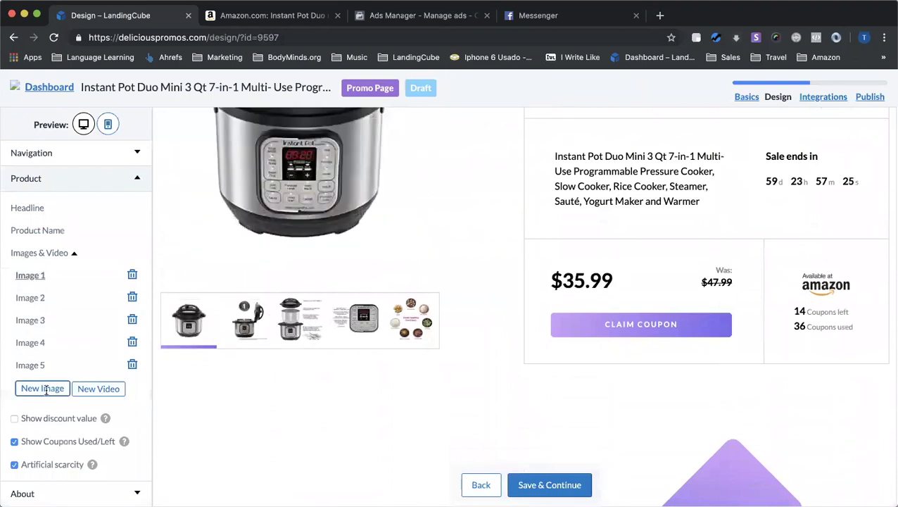
scroll(578, 281, "up", 2)
left_click(663, 230)
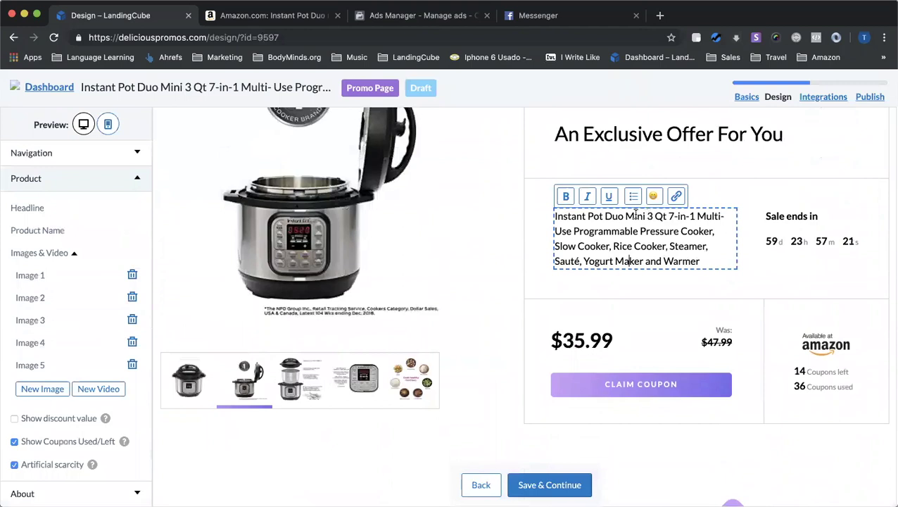
left_click_drag(647, 216, 515, 217)
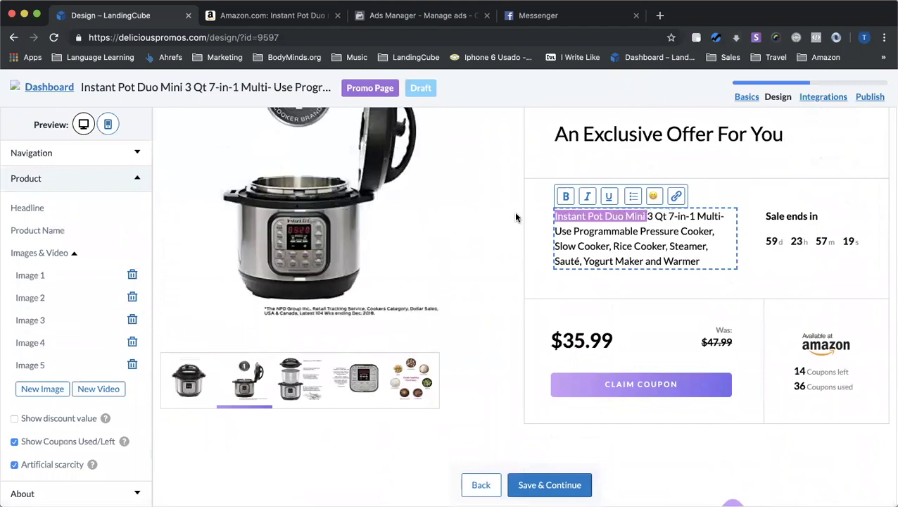
left_click(565, 197)
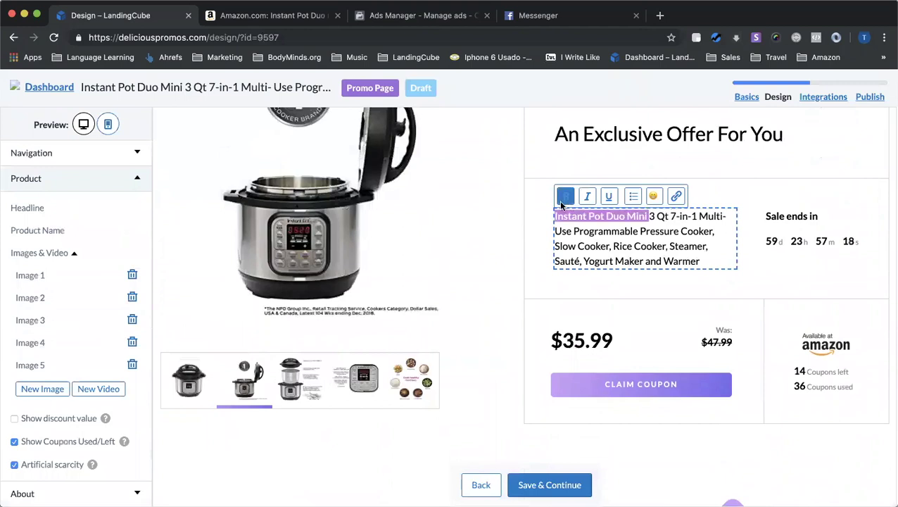
Break the product name onto a new line right after 'Mini'
left_click_drag(706, 247, 579, 224)
left_click(711, 261)
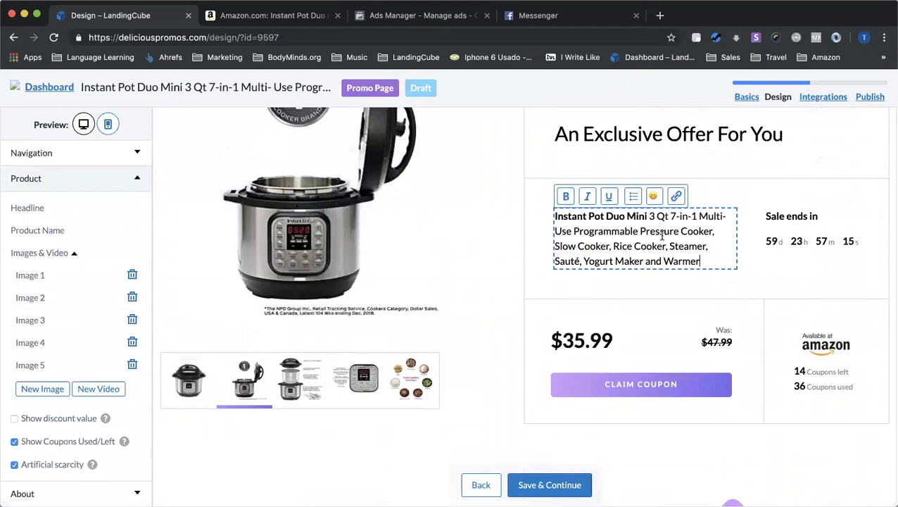
left_click_drag(710, 261, 648, 214)
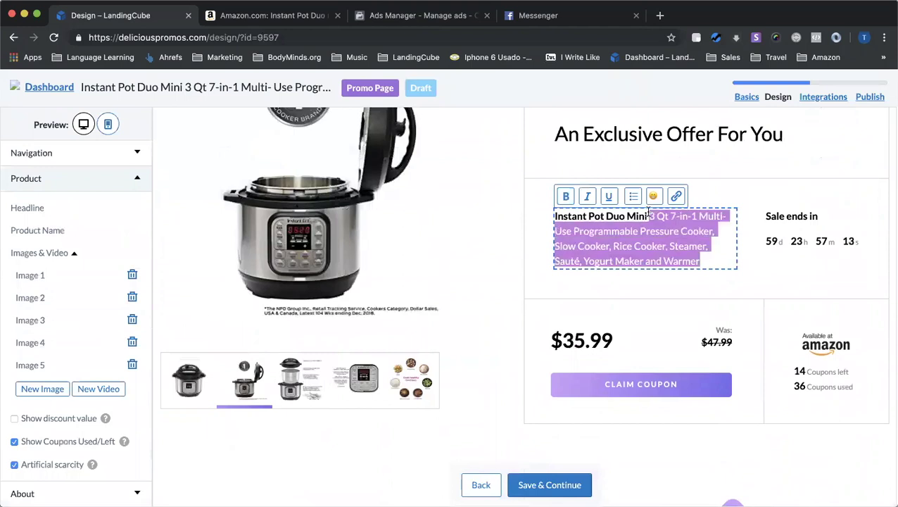
left_click(704, 248)
left_click_drag(706, 260, 651, 213)
left_click(678, 235)
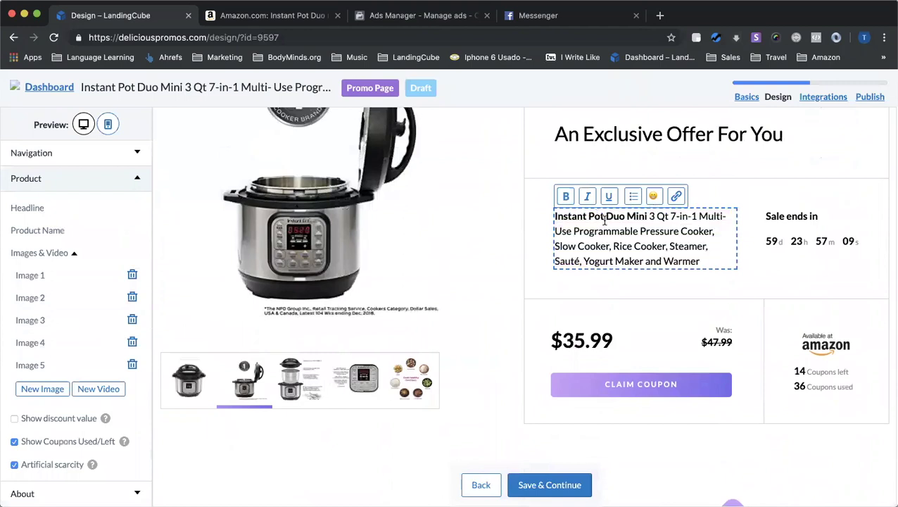
left_click(651, 215)
key("Return")
scroll(640, 262, "down", 1)
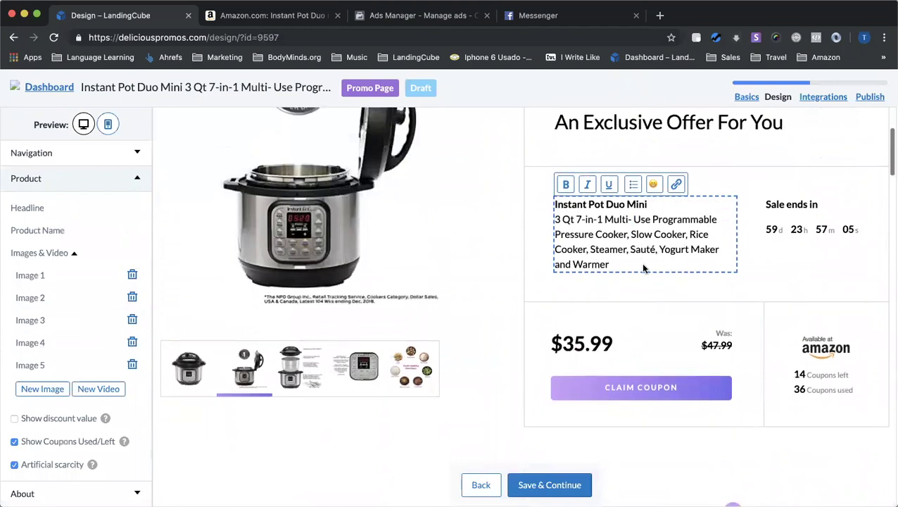
scroll(631, 325, "down", 2)
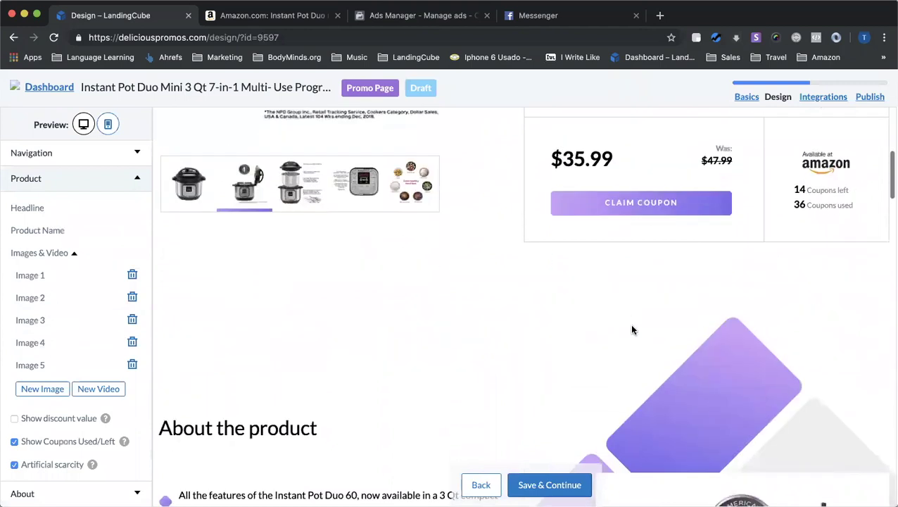
Bold 'perfect companion' in the first bullet and 'Generous capacity' in the third with Ctrl+B
scroll(631, 325, "down", 3)
scroll(633, 330, "down", 3)
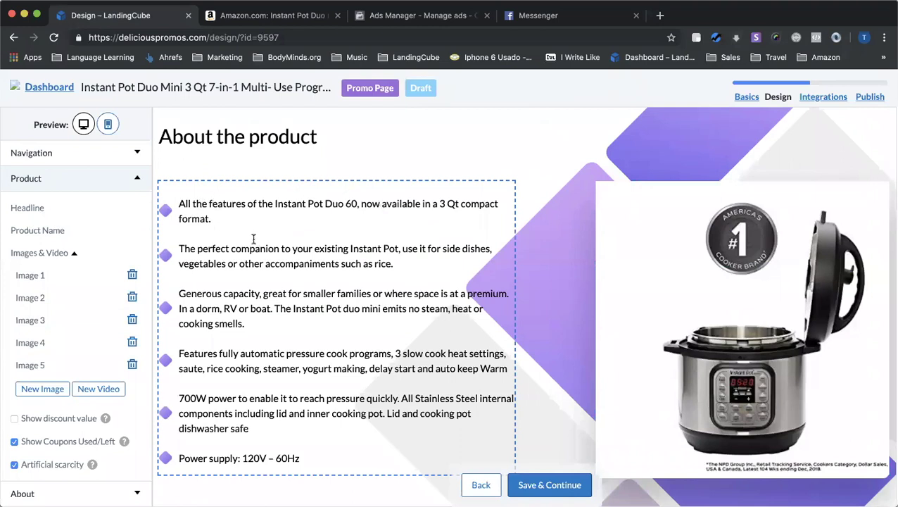
scroll(253, 239, "down", 1)
left_click_drag(279, 233, 199, 228)
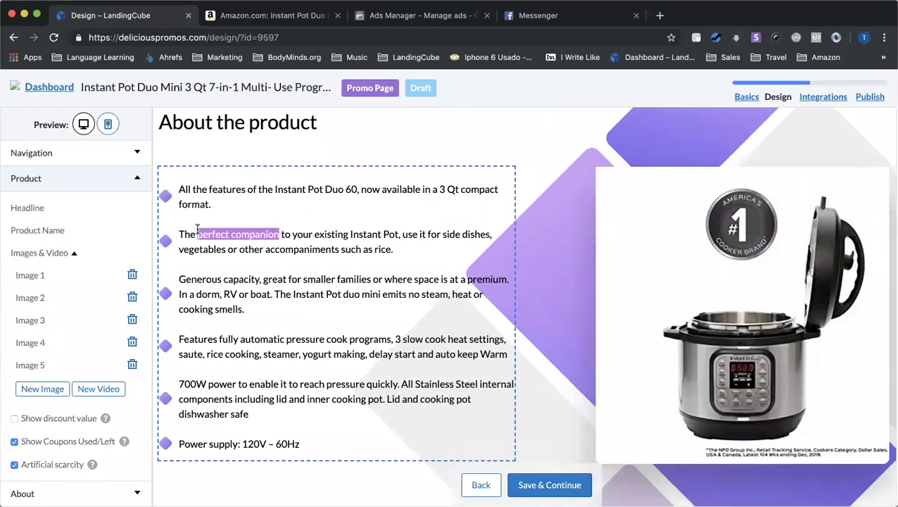
key("ctrl+b")
left_click(209, 280)
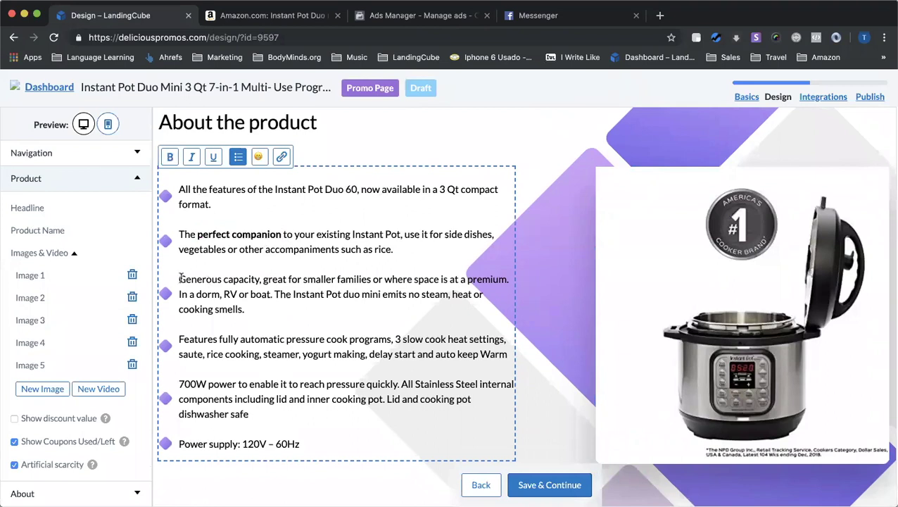
left_click_drag(181, 278, 261, 276)
key("ctrl+b")
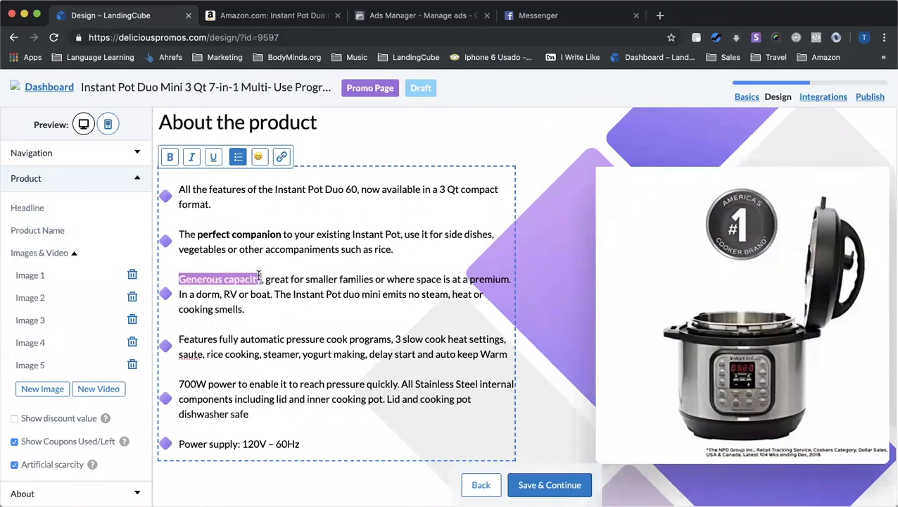
left_click(293, 325)
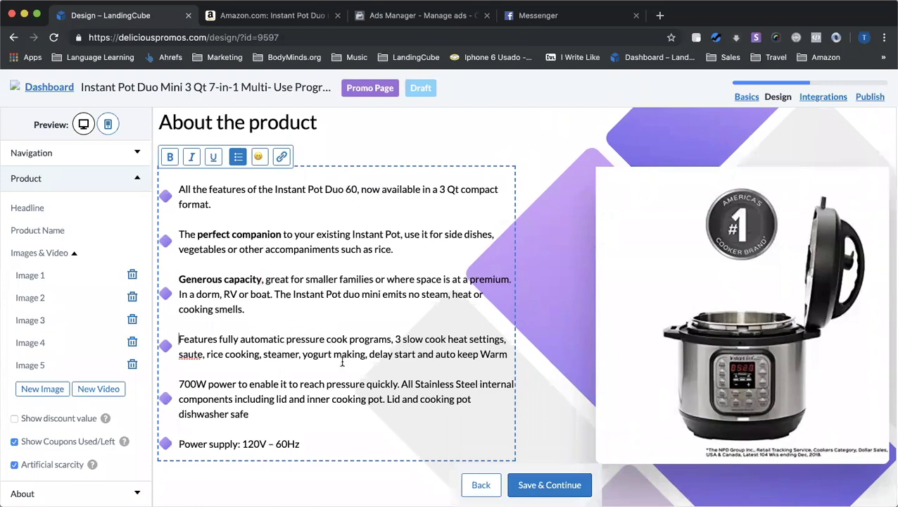
scroll(342, 362, "down", 4)
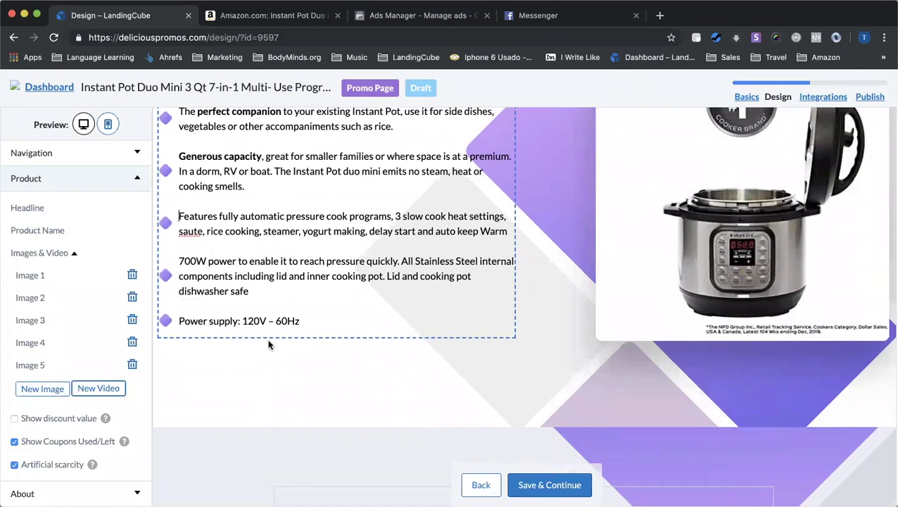
scroll(270, 339, "down", 10)
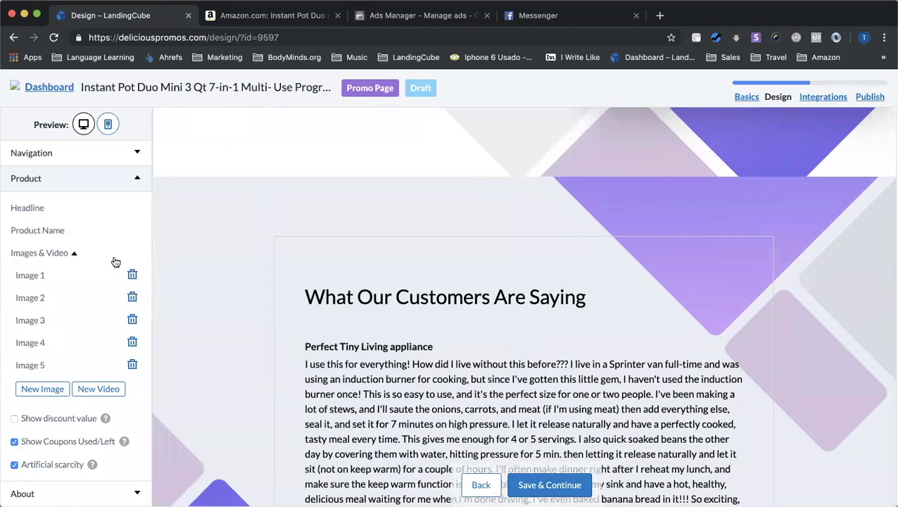
In navigation settings, toggle the logo on and off and enable artificial urgency for the countdown
left_click(258, 174)
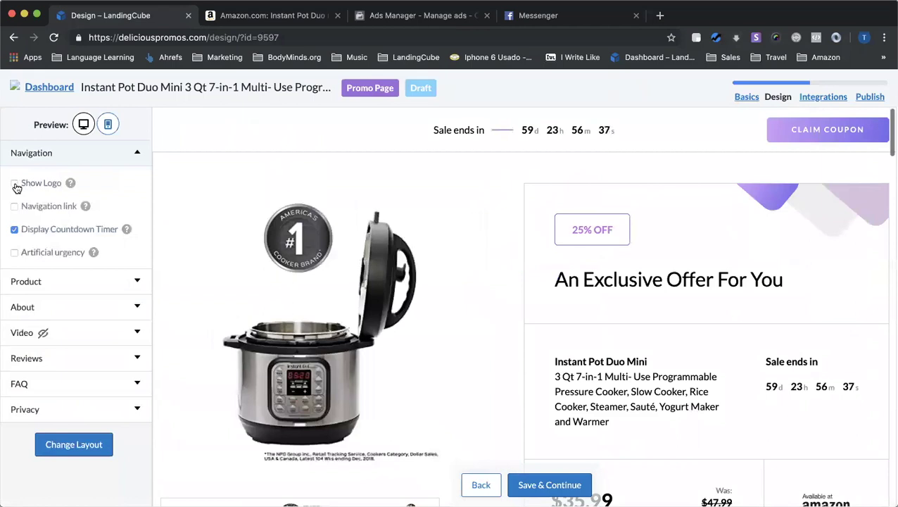
left_click(15, 185)
left_click(15, 184)
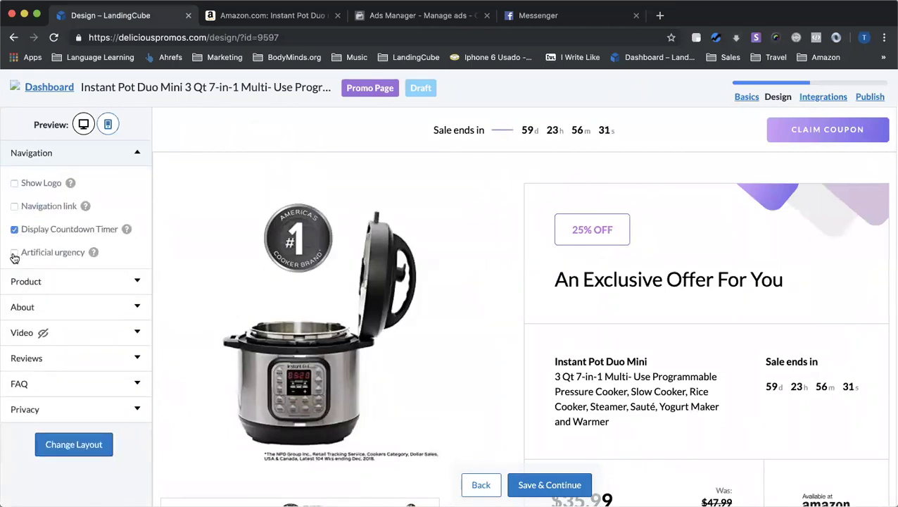
left_click(15, 253)
scroll(623, 294, "down", 3)
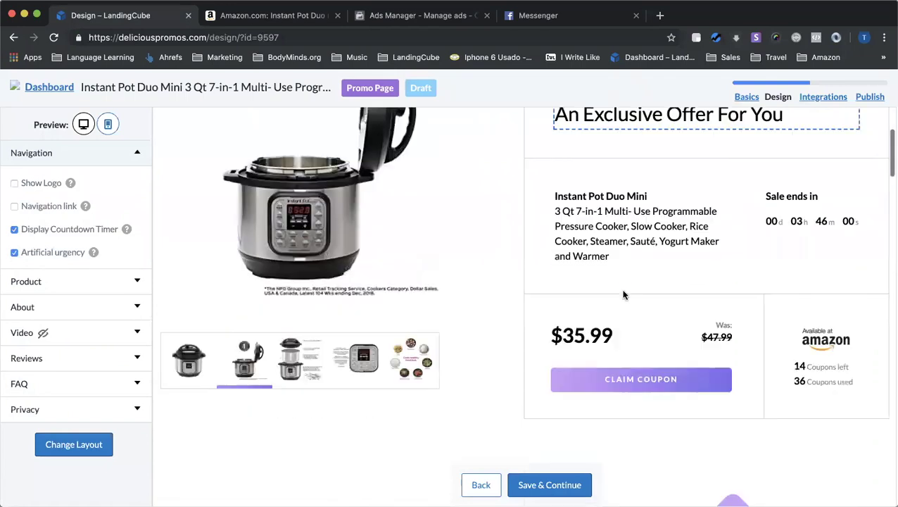
scroll(623, 295, "down", 2)
scroll(623, 295, "up", 2)
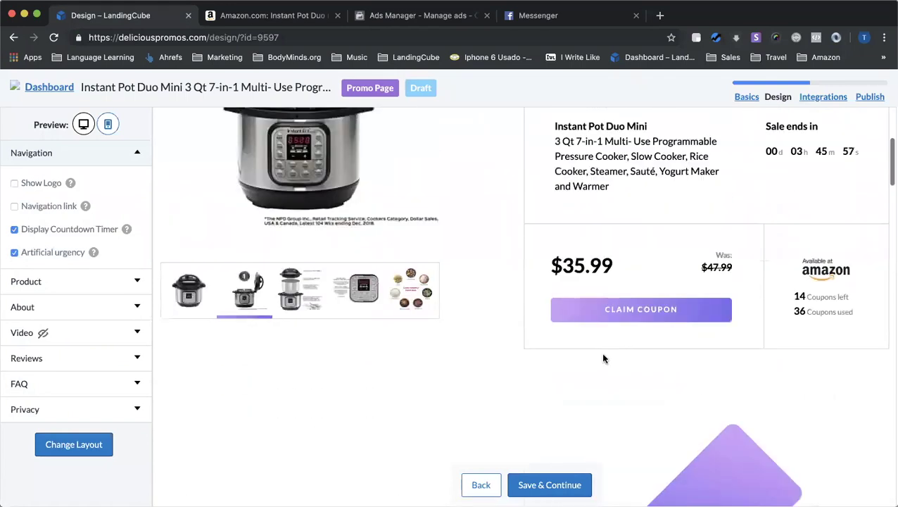
scroll(603, 356, "down", 1)
scroll(603, 355, "up", 3)
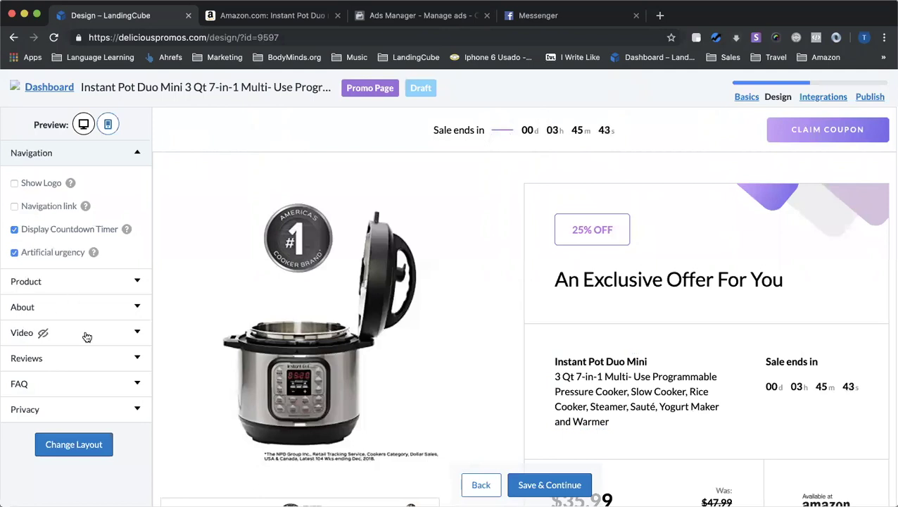
In Product settings, toggle artificial scarcity off and back on, showing 15 left and 35 used
left_click(88, 306)
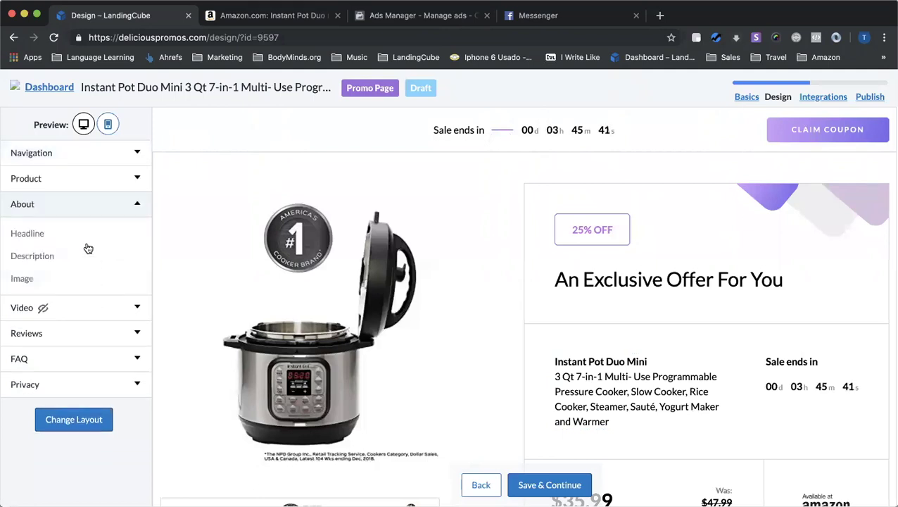
left_click(75, 181)
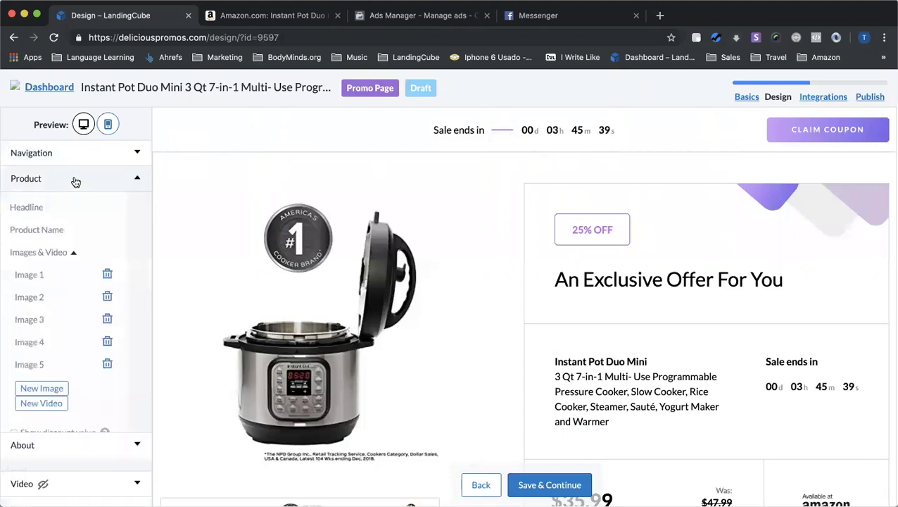
scroll(77, 275, "down", 4)
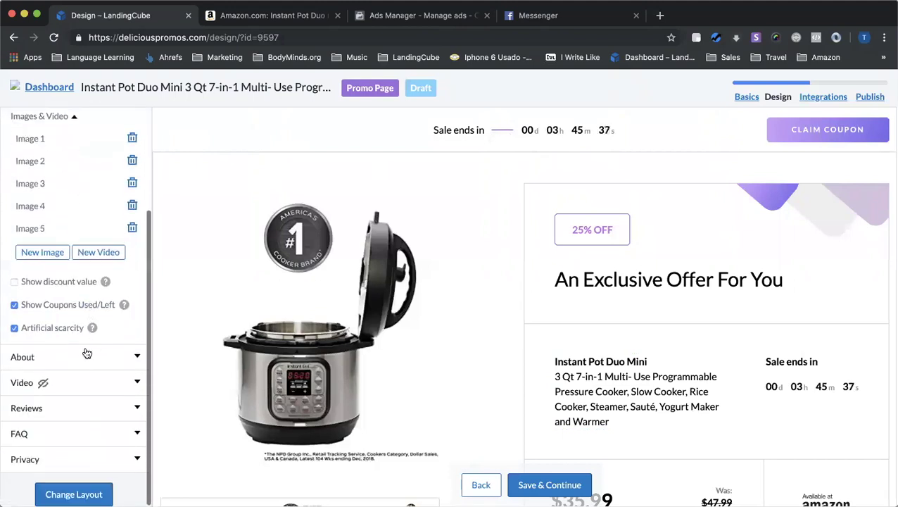
scroll(598, 395, "down", 5)
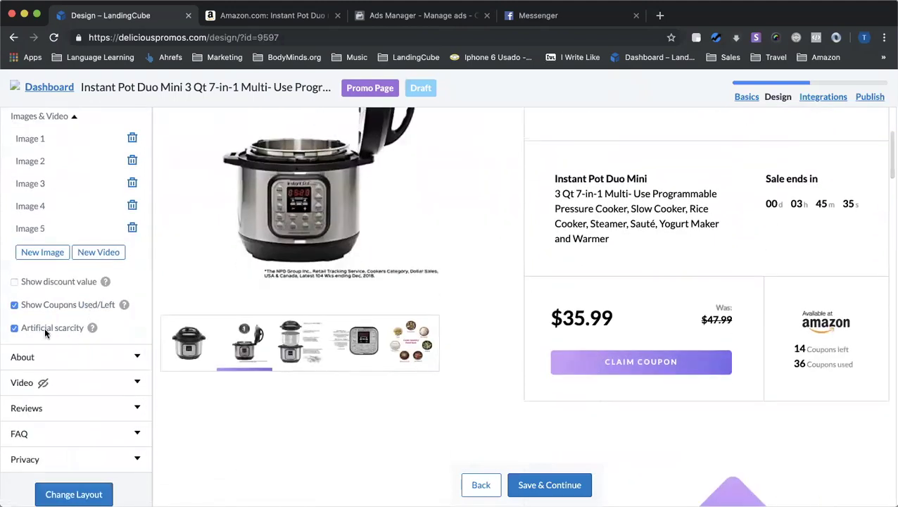
left_click(14, 329)
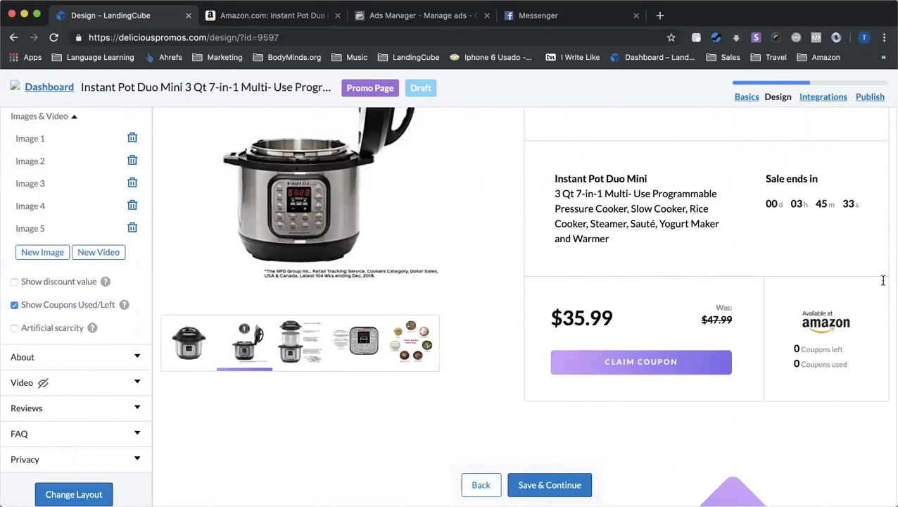
left_click(14, 327)
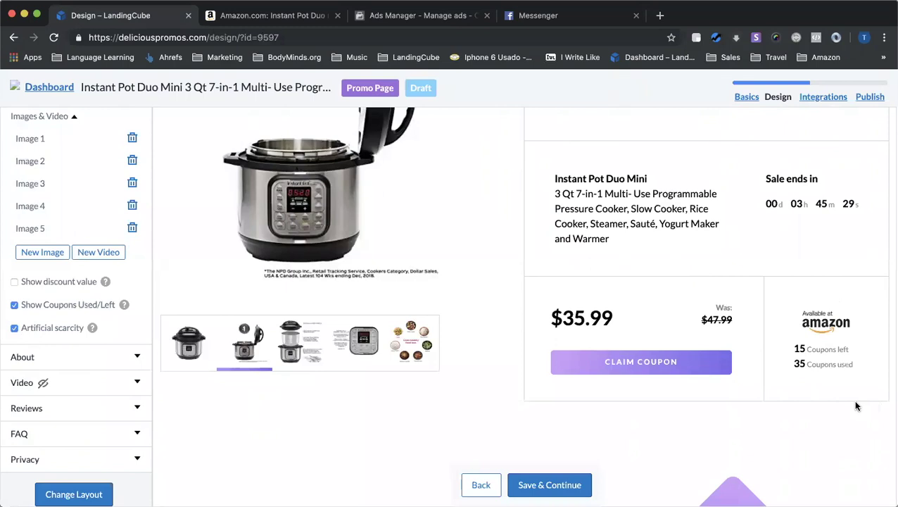
Show the third carousel image and expand the About section's settings
left_click(299, 344)
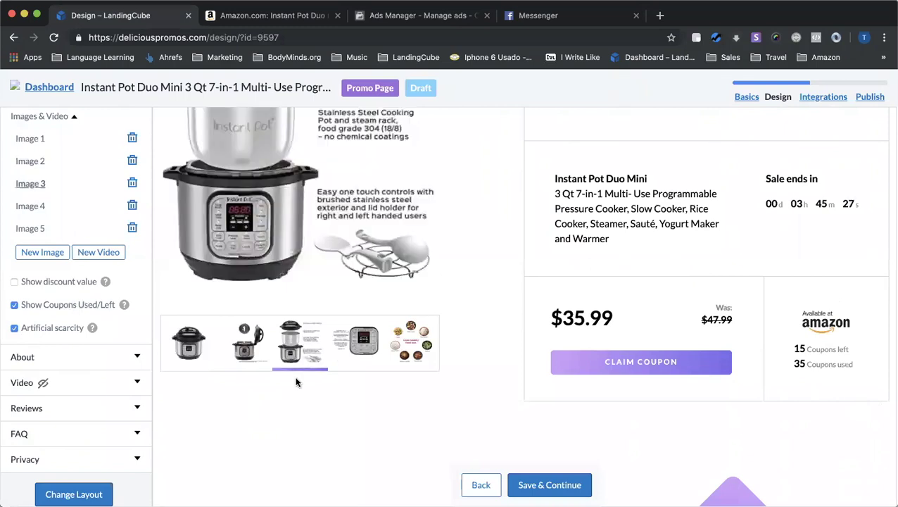
scroll(324, 366, "down", 3)
scroll(169, 337, "down", 1)
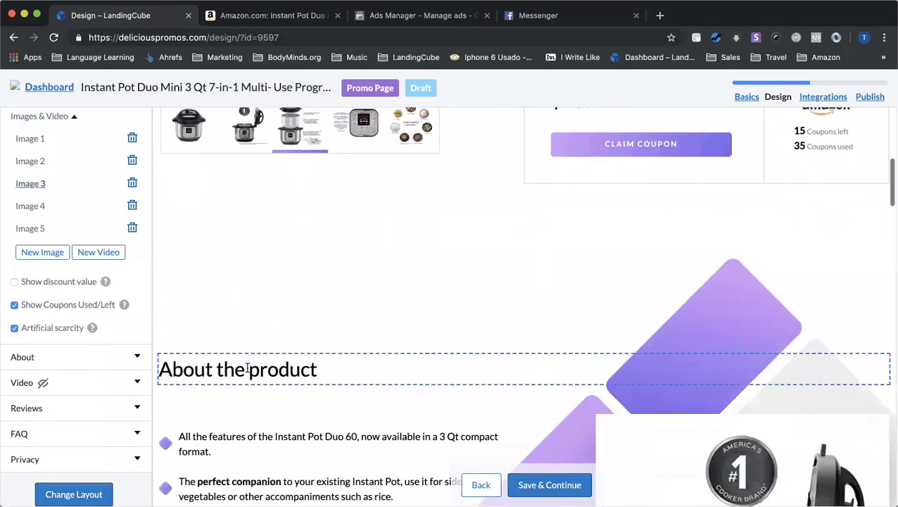
scroll(229, 365, "down", 2)
left_click(101, 363)
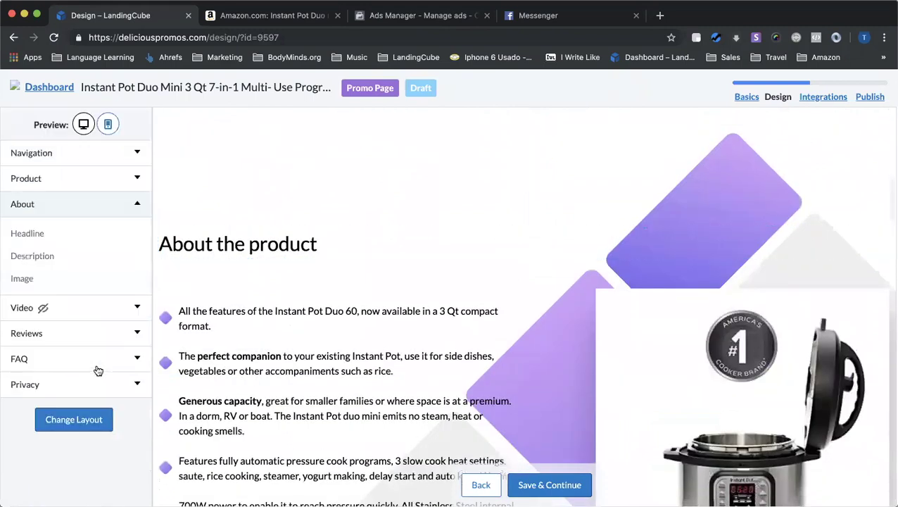
left_click(37, 235)
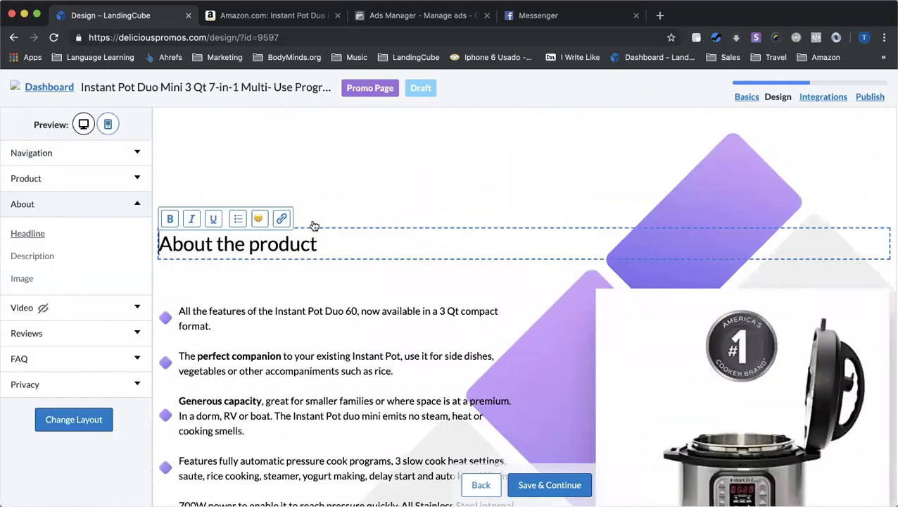
key("super+a")
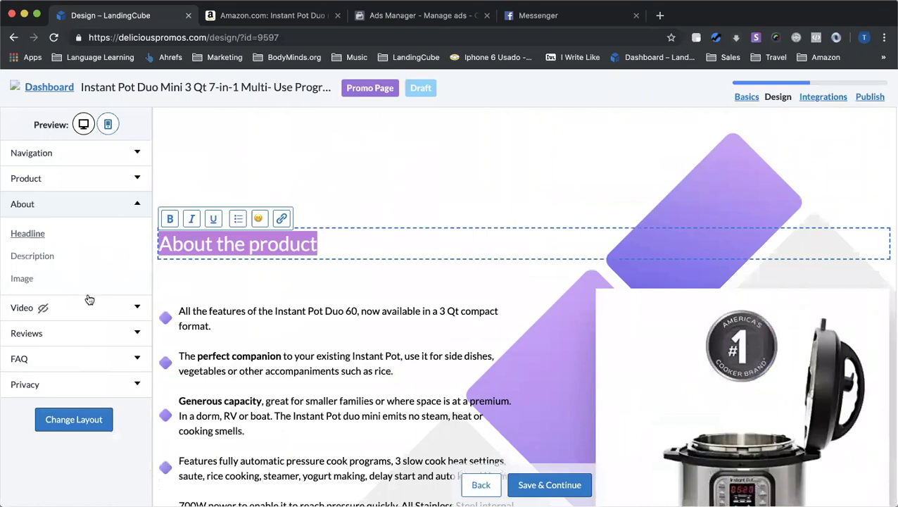
left_click(87, 308)
left_click(88, 289)
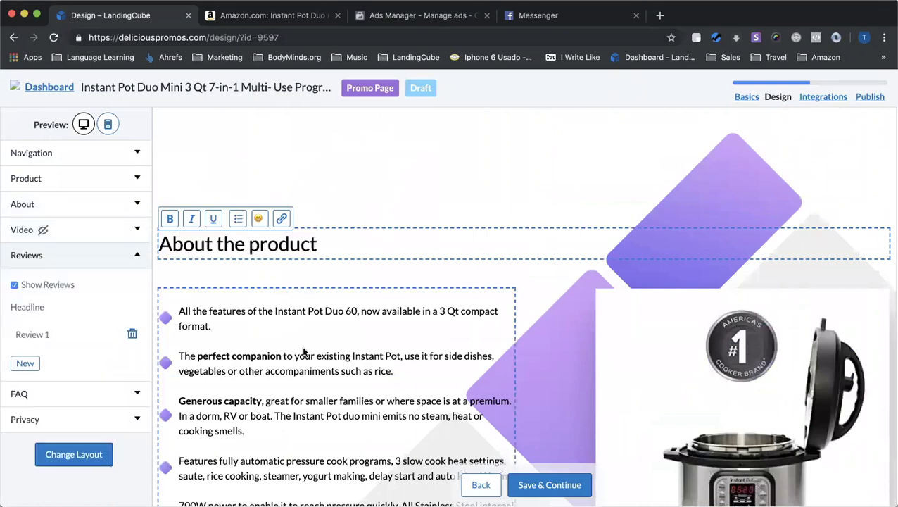
scroll(304, 350, "down", 8)
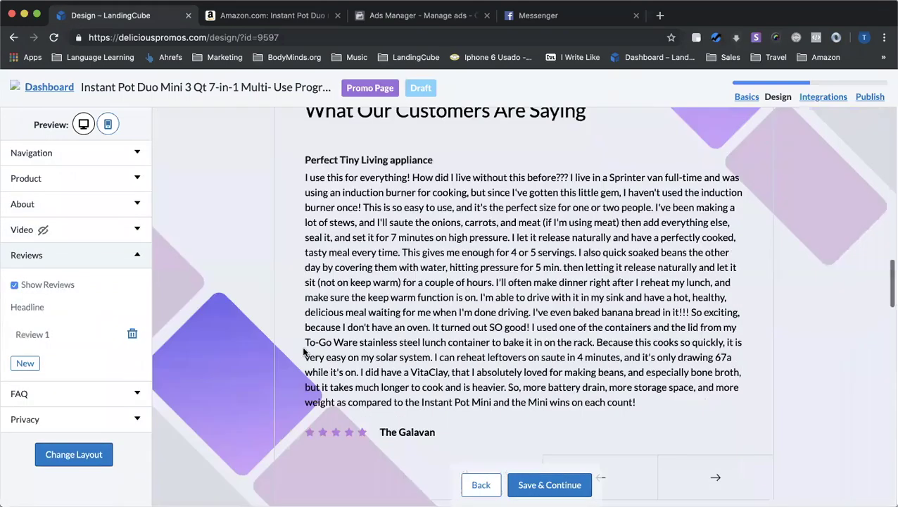
scroll(459, 273, "up", 4)
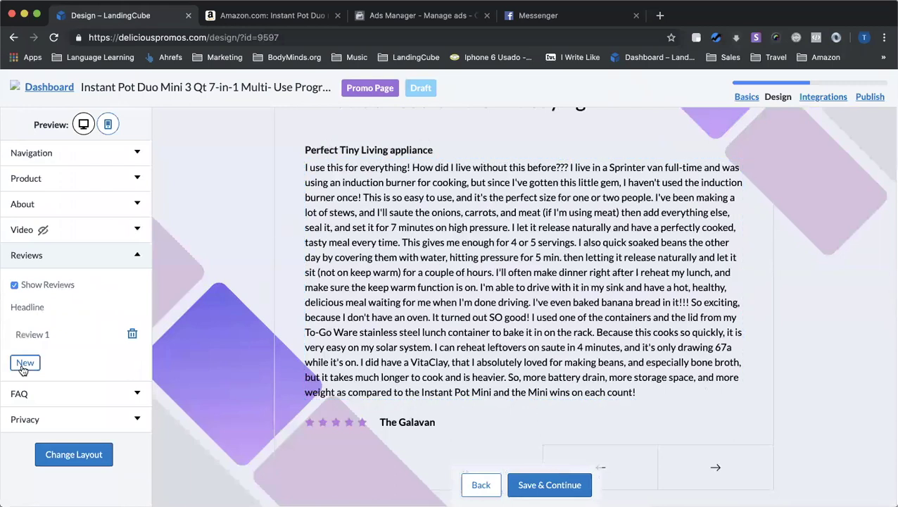
scroll(358, 362, "down", 5)
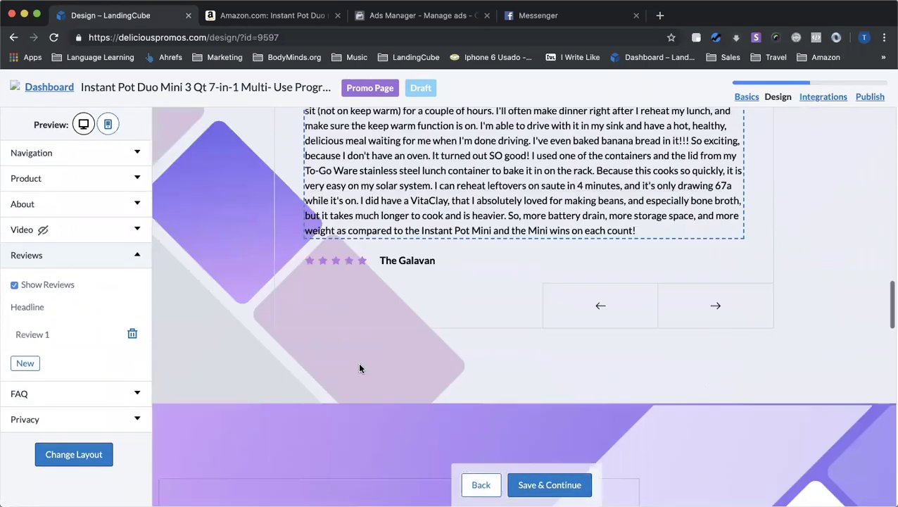
scroll(415, 243, "down", 6)
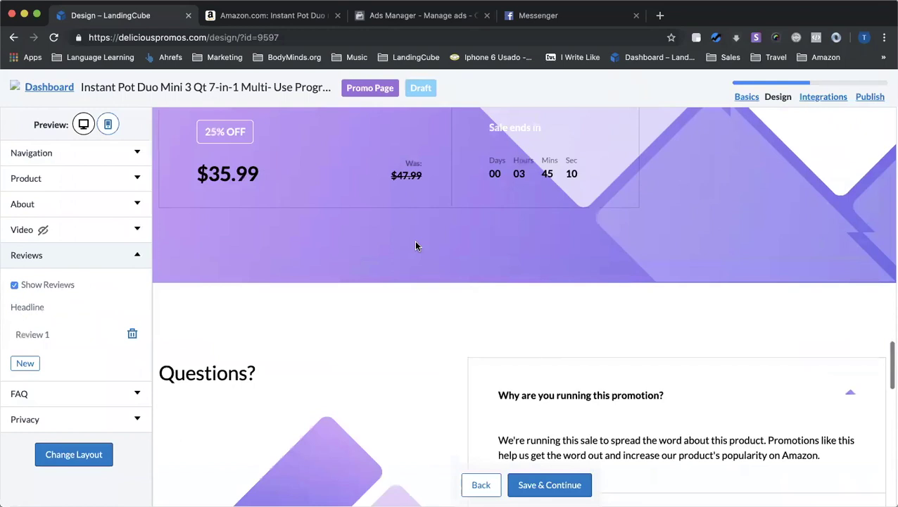
scroll(704, 267, "down", 1)
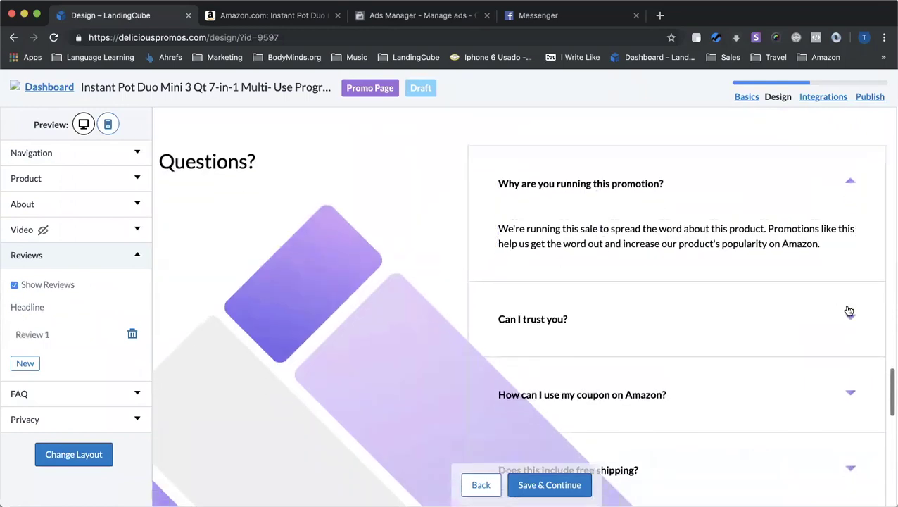
left_click(847, 320)
scroll(655, 289, "down", 3)
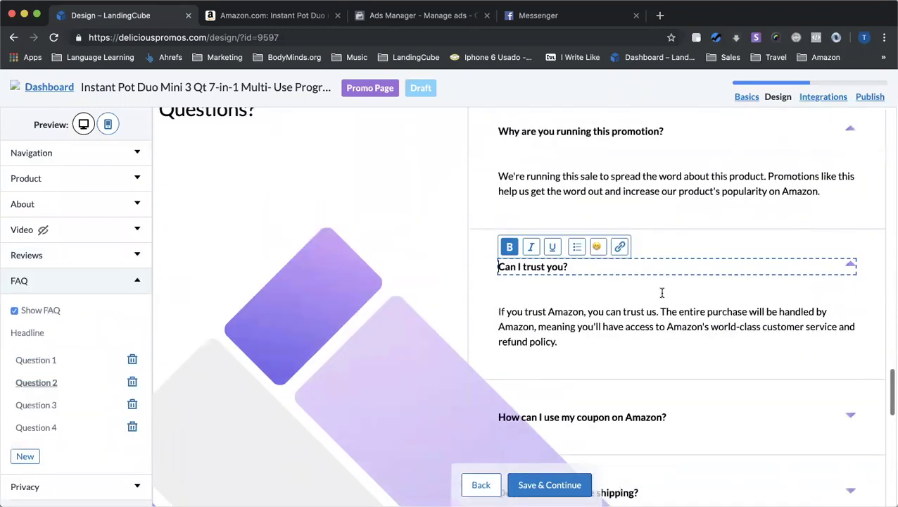
left_click(849, 366)
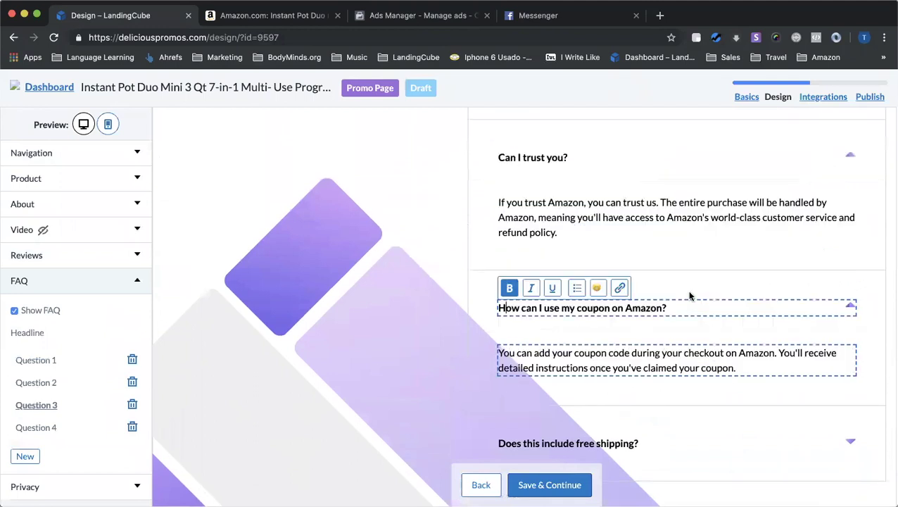
scroll(690, 296, "up", 5)
scroll(690, 296, "up", 2)
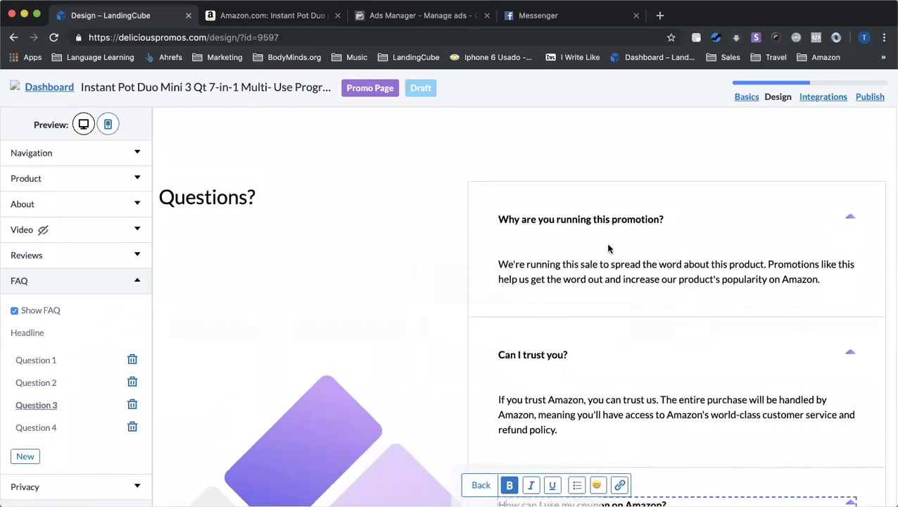
scroll(622, 324, "down", 8)
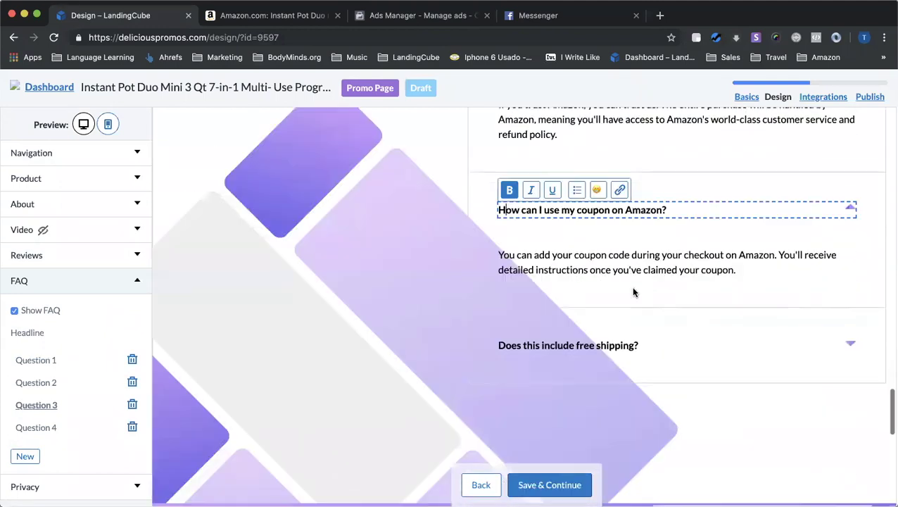
scroll(662, 387, "down", 6)
scroll(660, 398, "down", 10)
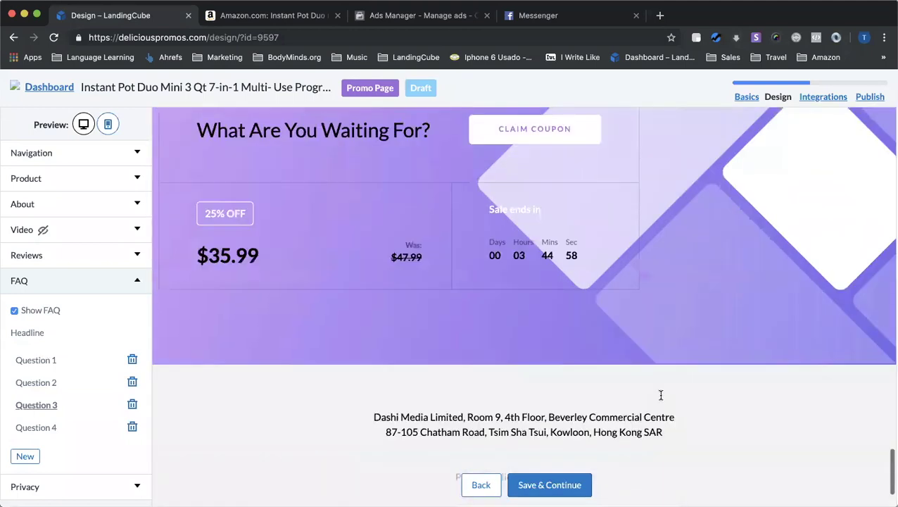
left_click_drag(521, 387, 427, 387)
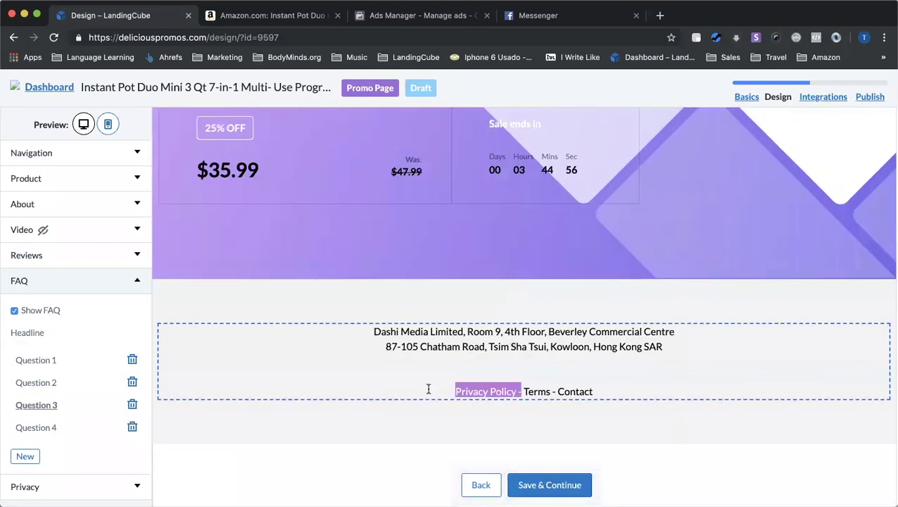
left_click(553, 392)
mouse_move(510, 392)
left_mouse_down()
mouse_move(605, 391)
mouse_move(496, 391)
left_mouse_up()
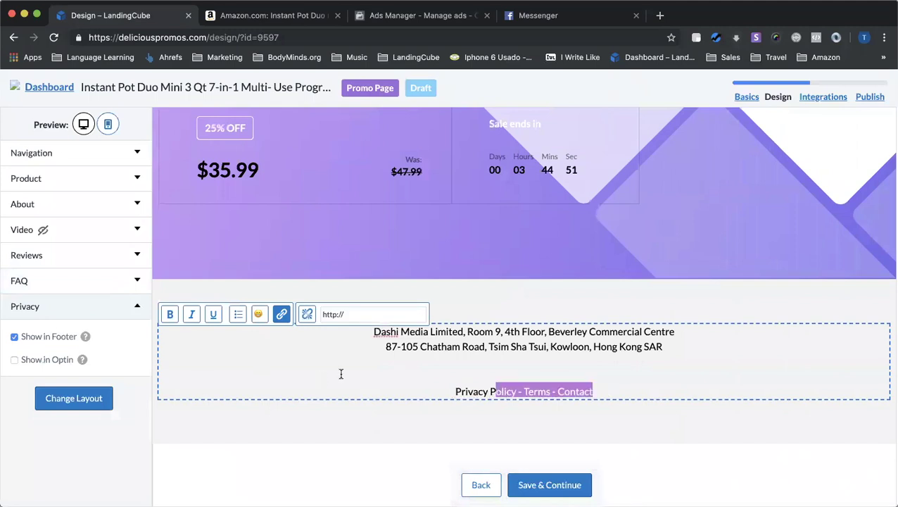
left_click(546, 479)
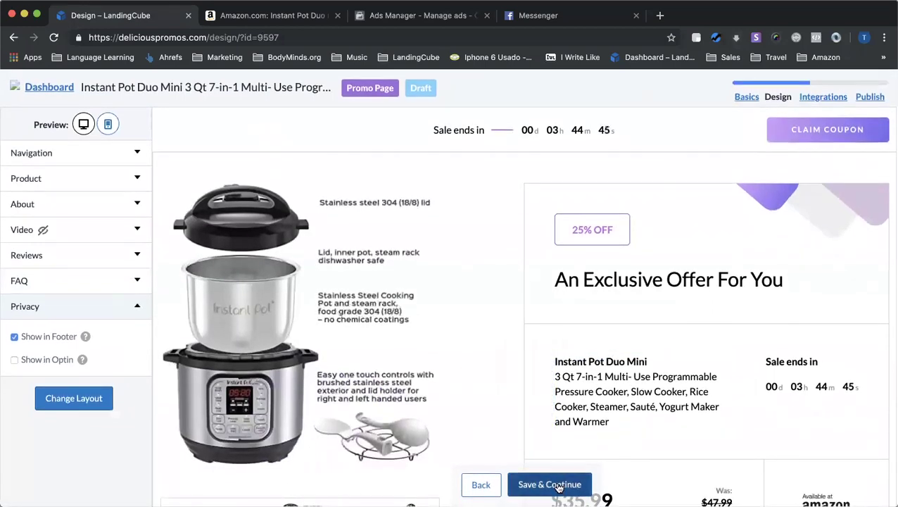
left_click(108, 124)
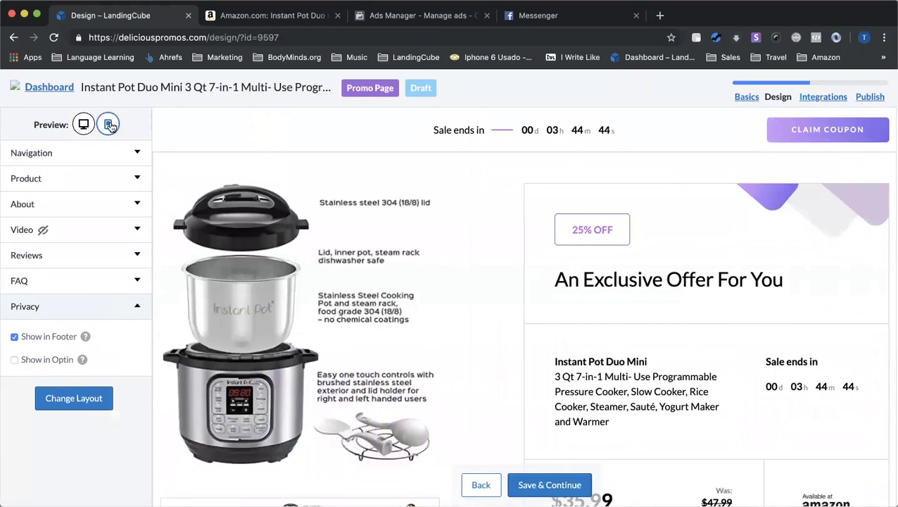
left_click(475, 312)
scroll(477, 318, "down", 15)
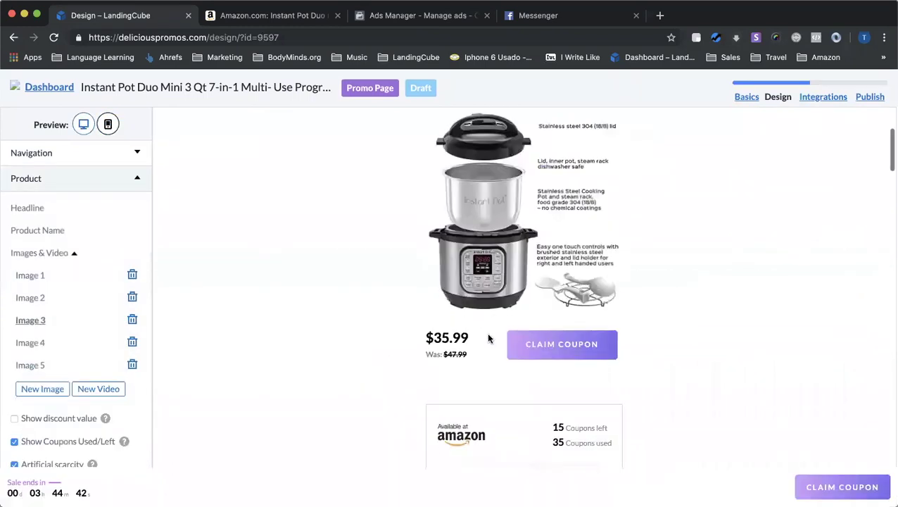
scroll(489, 338, "down", 10)
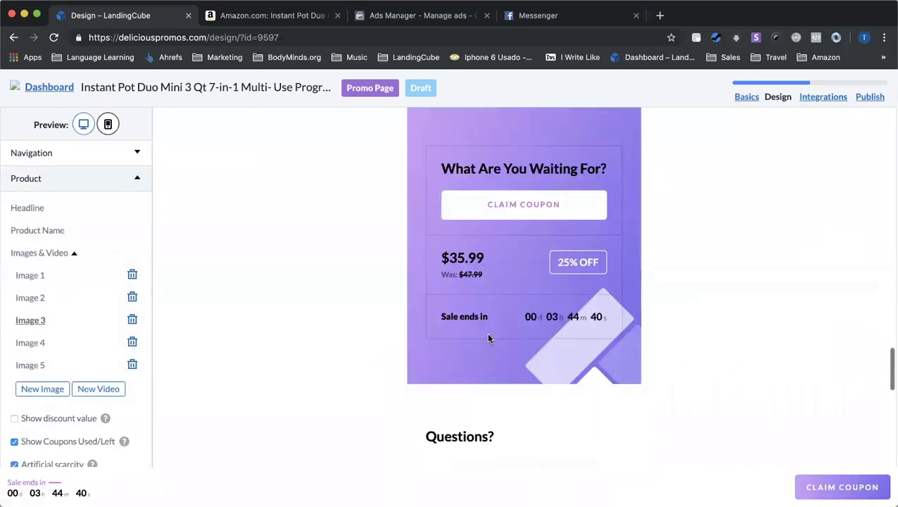
scroll(486, 331, "up", 20)
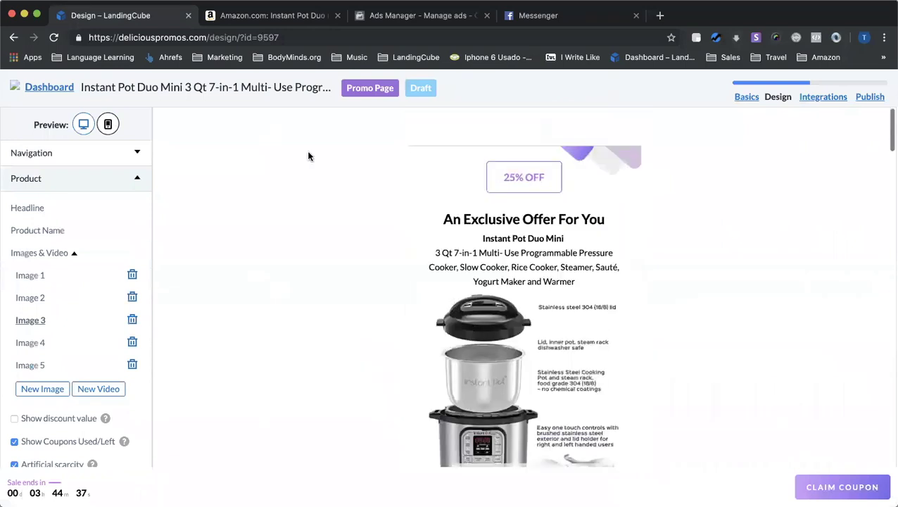
scroll(121, 316, "down", 3)
scroll(455, 363, "down", 10)
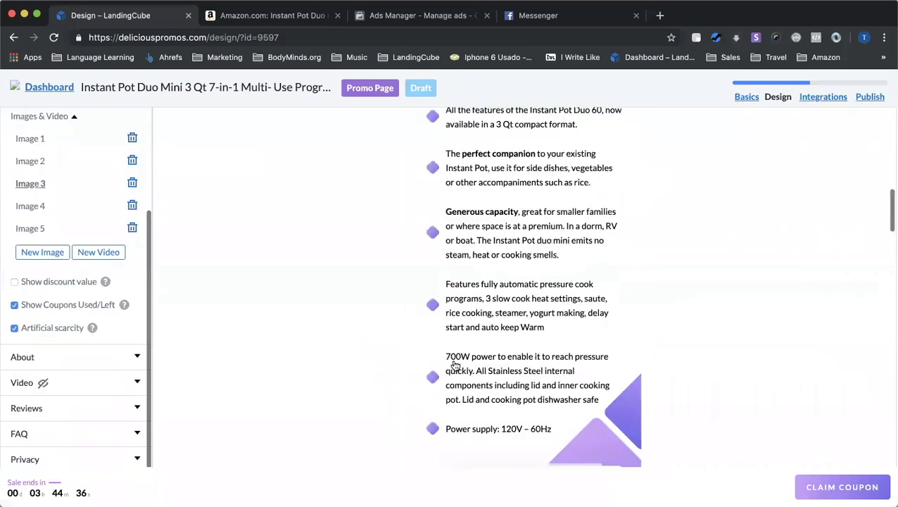
scroll(454, 360, "down", 10)
scroll(770, 415, "down", 2)
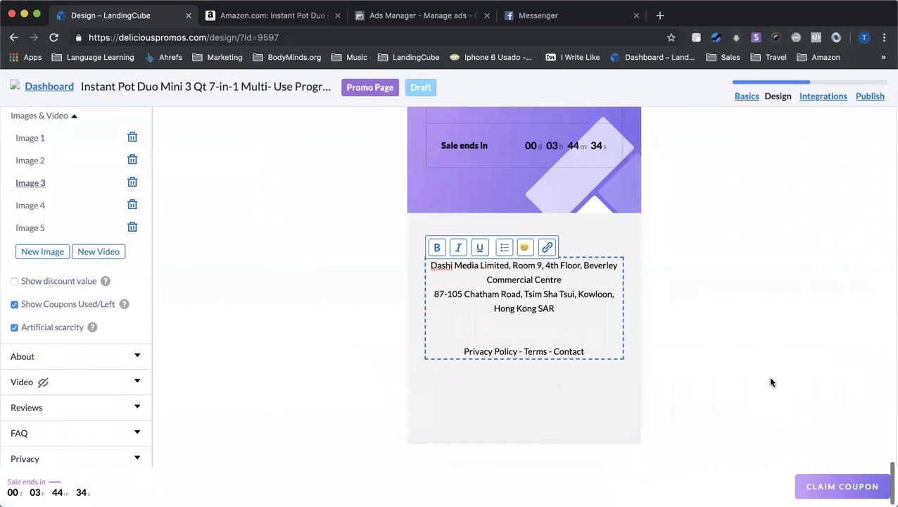
scroll(770, 381, "up", 20)
scroll(104, 208, "up", 5)
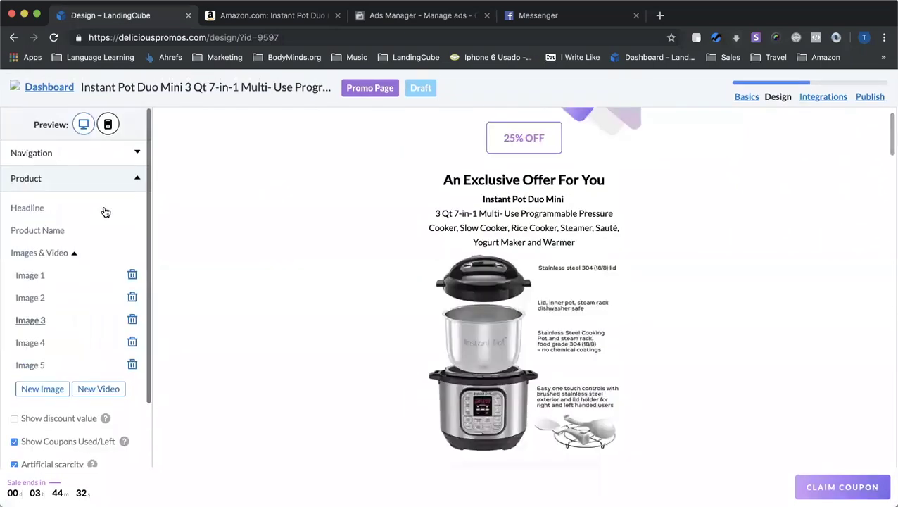
left_click(83, 125)
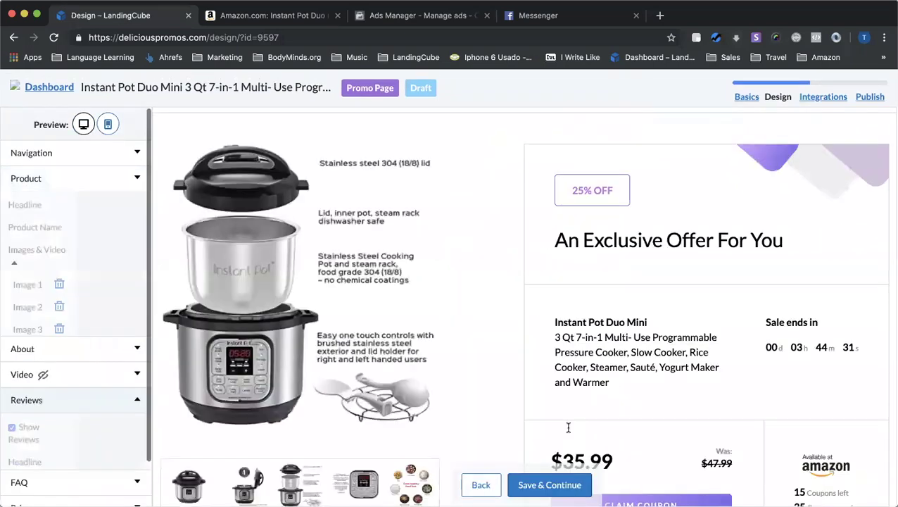
Save the design, then require email opt-in with the email provider left at No provider
left_click(554, 484)
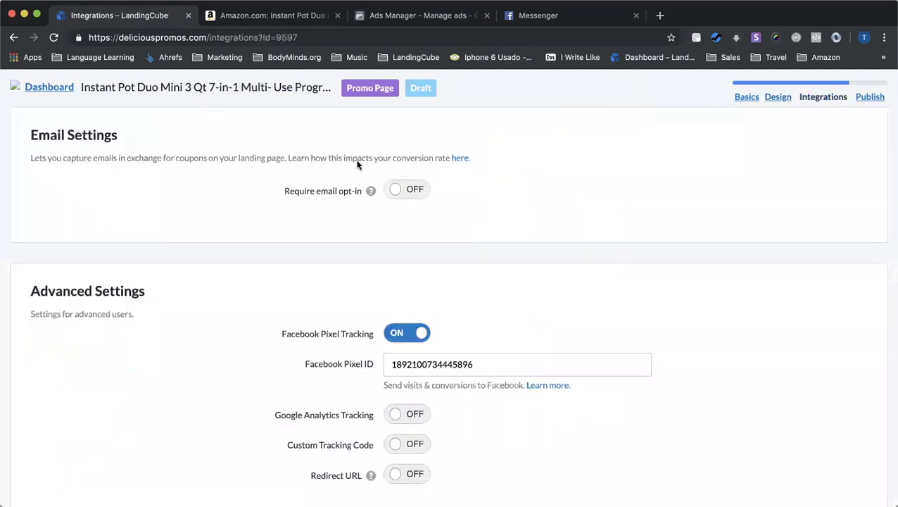
left_click(406, 190)
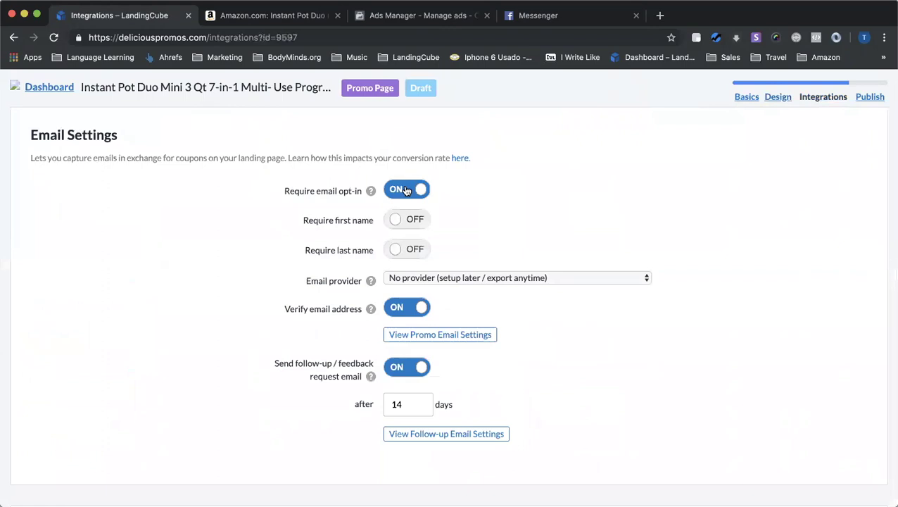
left_click(407, 190)
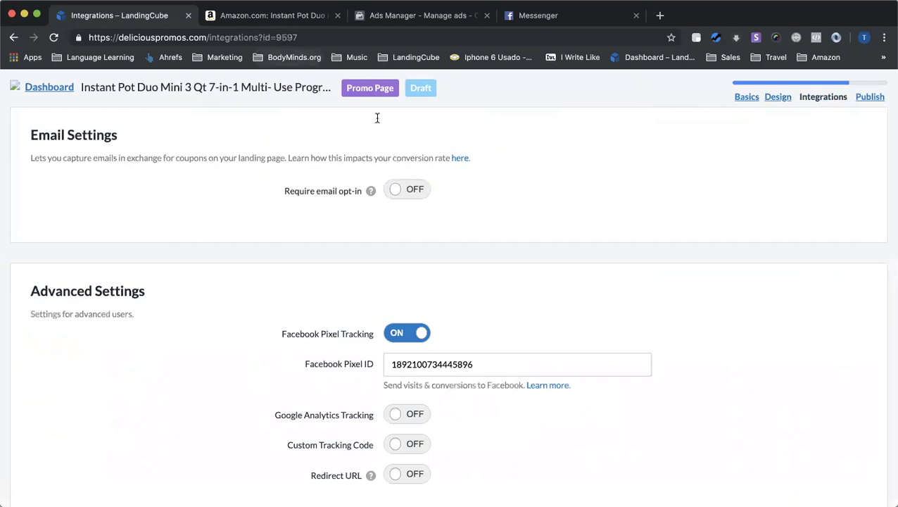
left_click(403, 190)
scroll(405, 191, "down", 2)
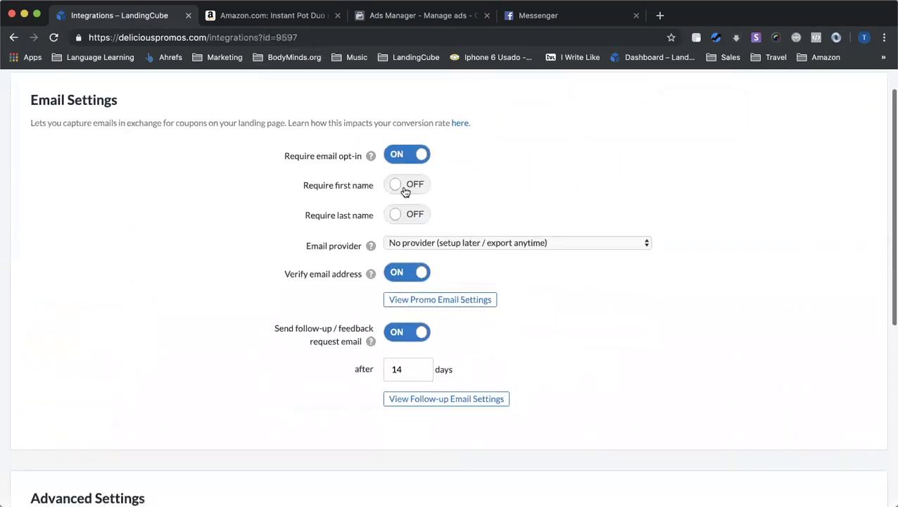
left_click(469, 242)
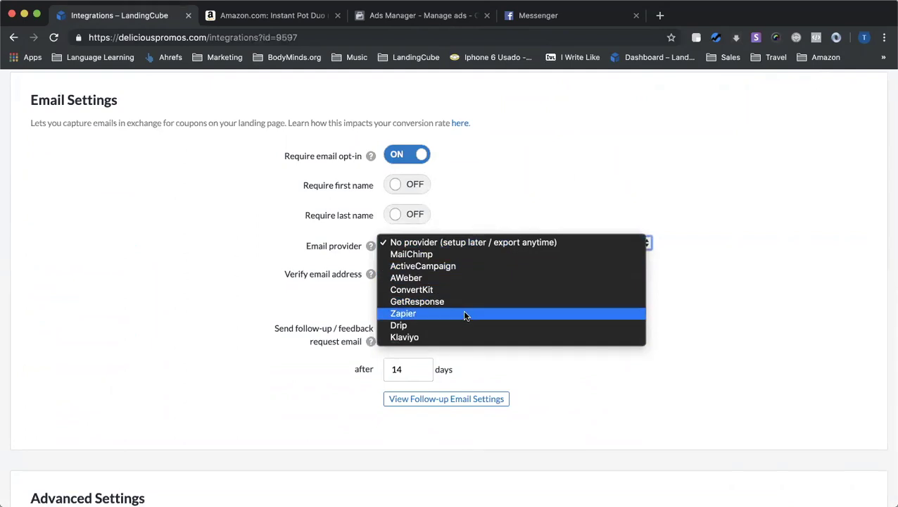
left_click(268, 239)
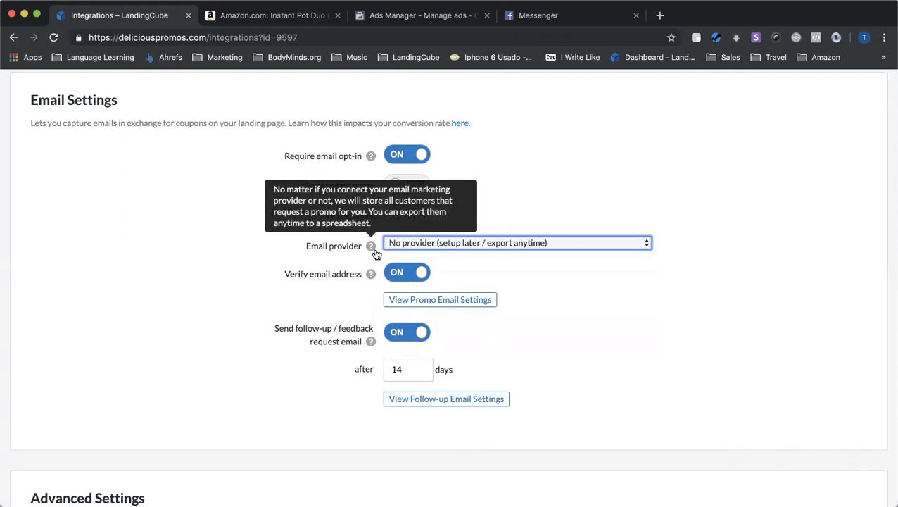
Turn off email address verification and keep the follow-up email at 14 days
scroll(342, 284, "down", 1)
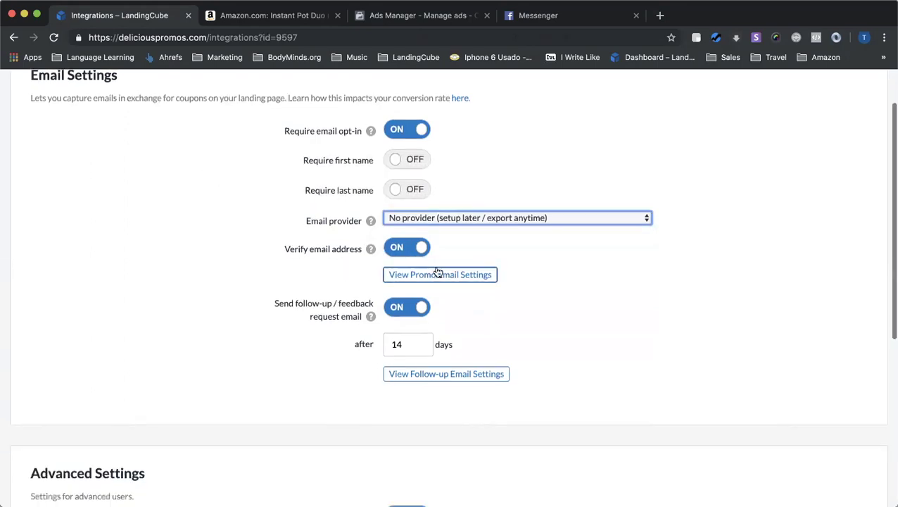
mouse_move(370, 250)
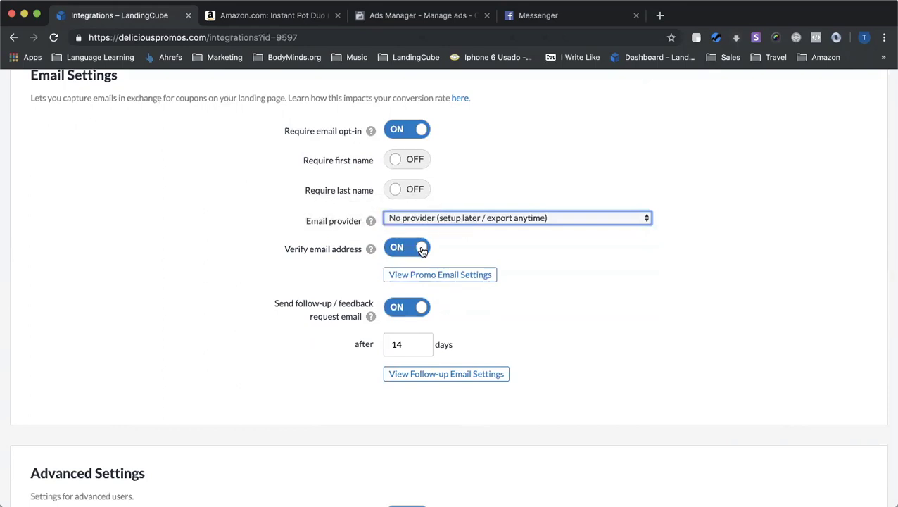
left_click(422, 249)
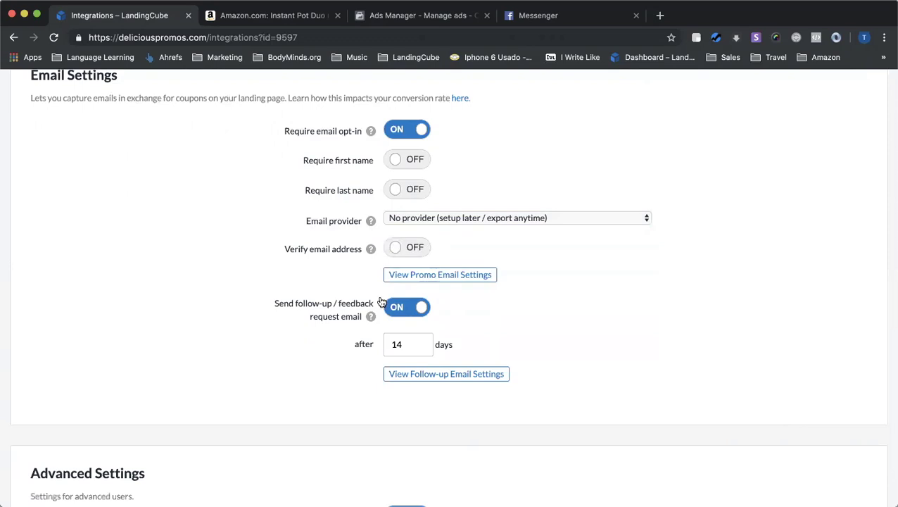
scroll(384, 303, "down", 1)
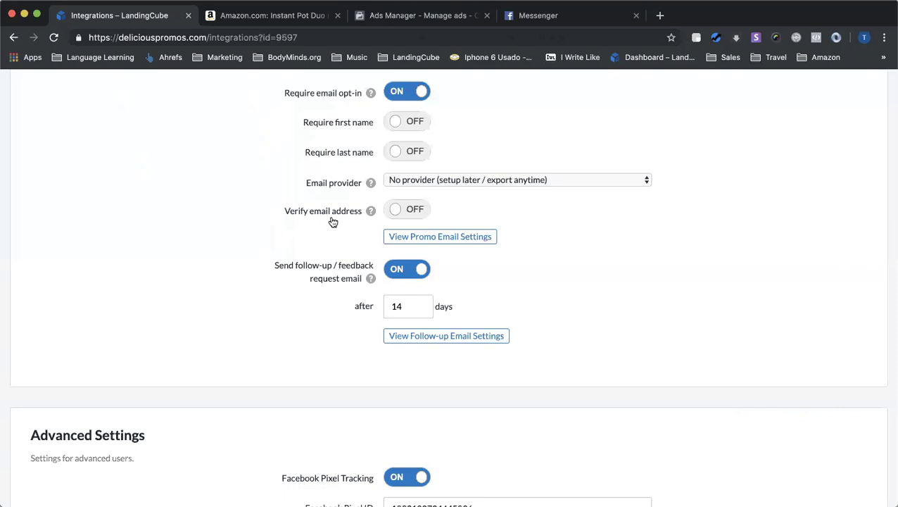
scroll(357, 248, "down", 1)
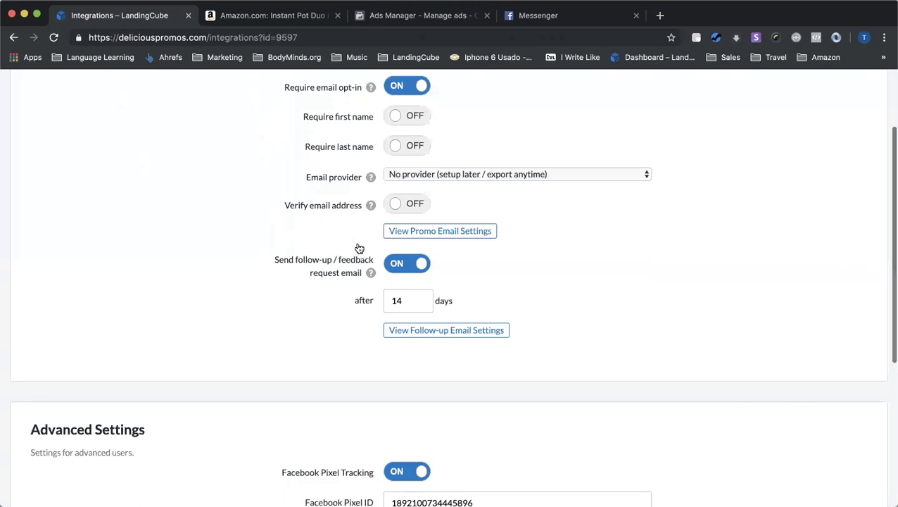
scroll(383, 242, "down", 2)
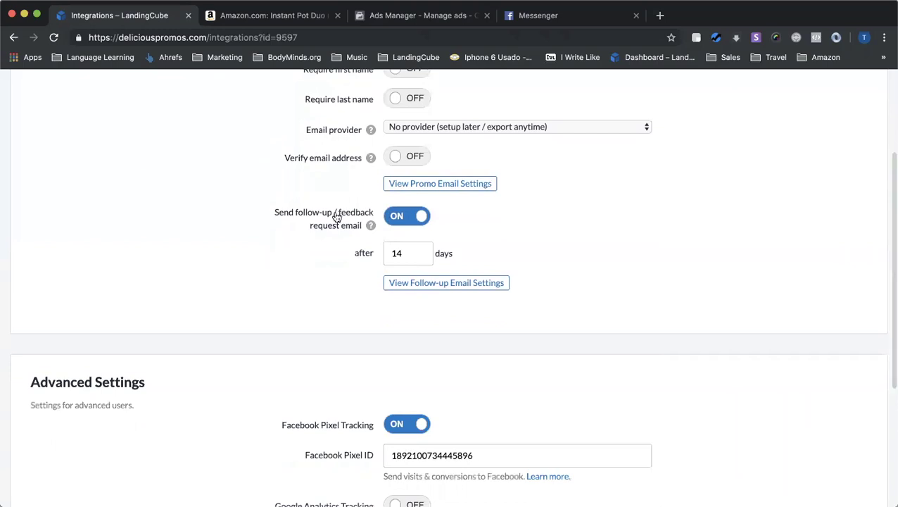
left_click(443, 280)
scroll(344, 238, "down", 2)
double_click(404, 225)
left_click(411, 225)
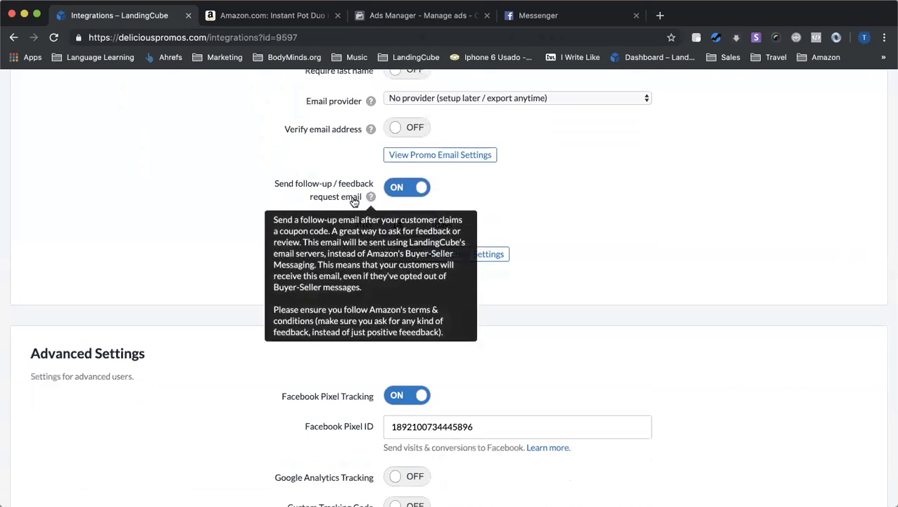
left_click(419, 256)
scroll(450, 274, "down", 1)
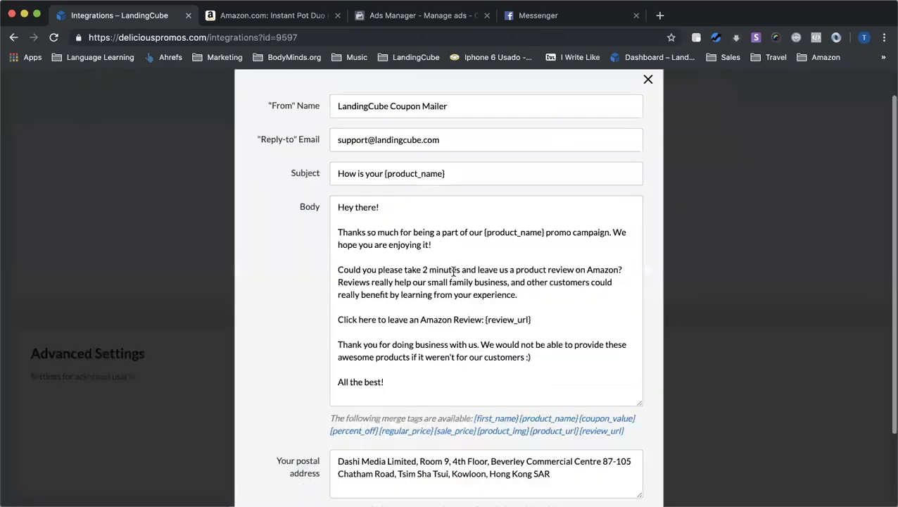
scroll(480, 293, "down", 1)
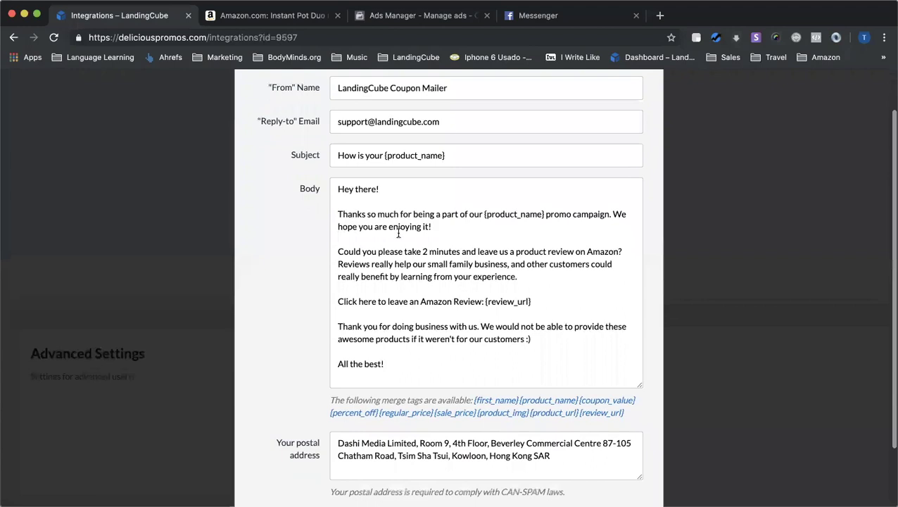
scroll(426, 268, "up", 1)
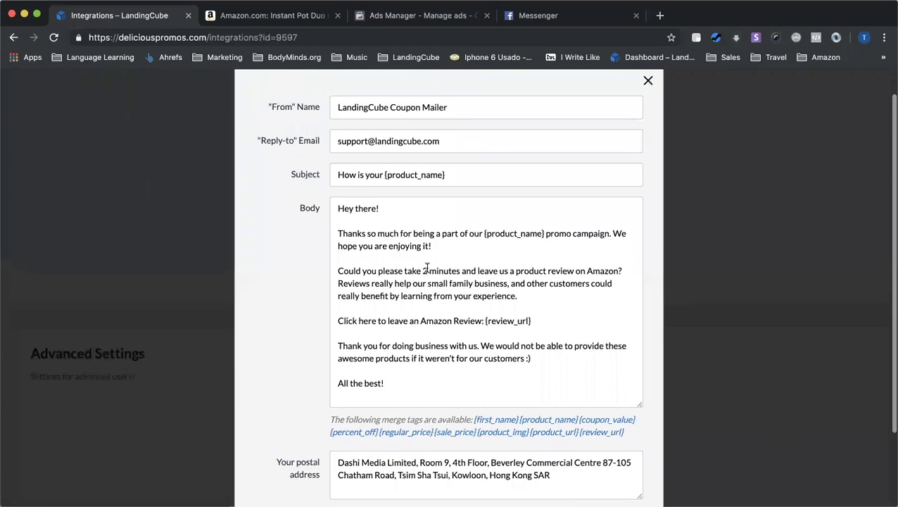
left_click_drag(453, 104, 319, 106)
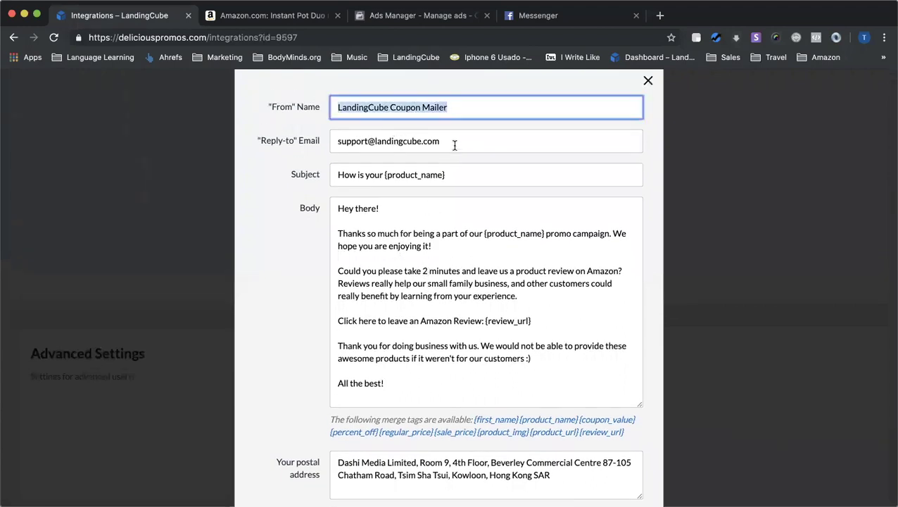
left_click_drag(453, 144, 296, 145)
left_click_drag(453, 107, 316, 107)
scroll(444, 369, "down", 3)
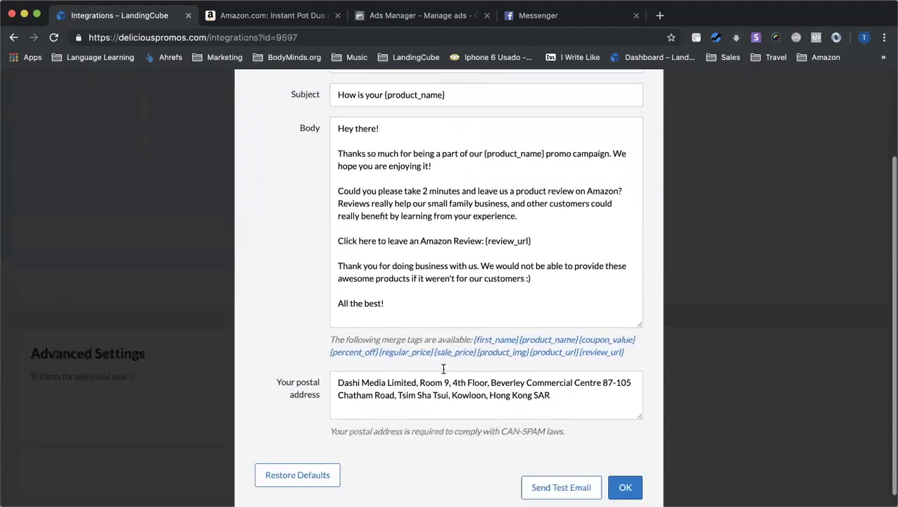
scroll(443, 368, "up", 4)
left_click(647, 113)
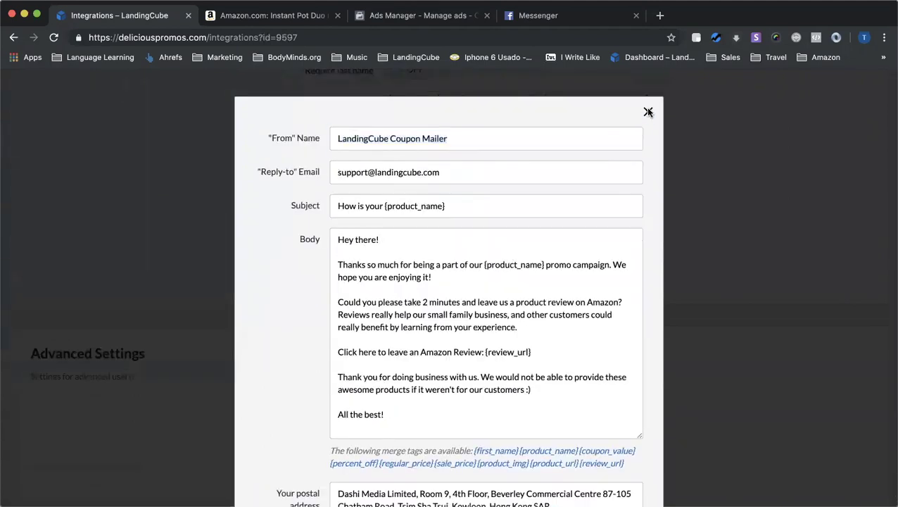
scroll(525, 164, "up", 2)
left_click(454, 215)
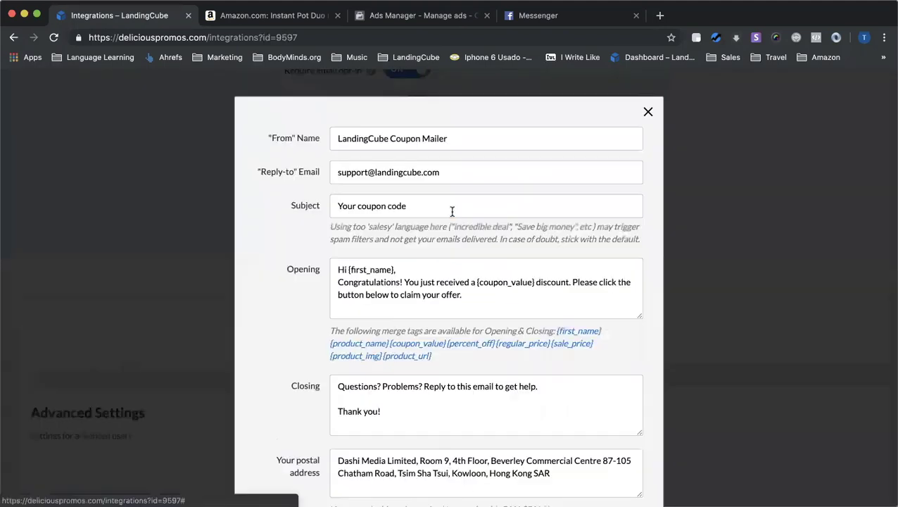
scroll(423, 183, "down", 1)
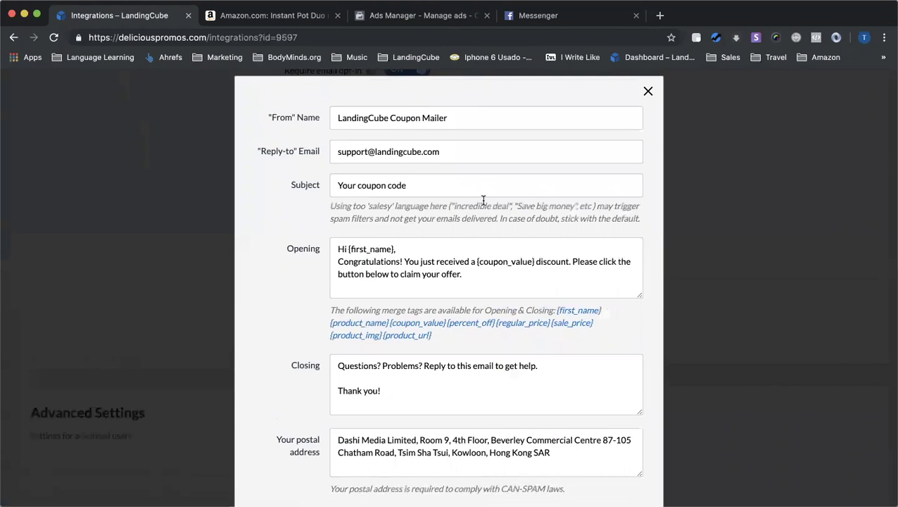
scroll(415, 320, "down", 1)
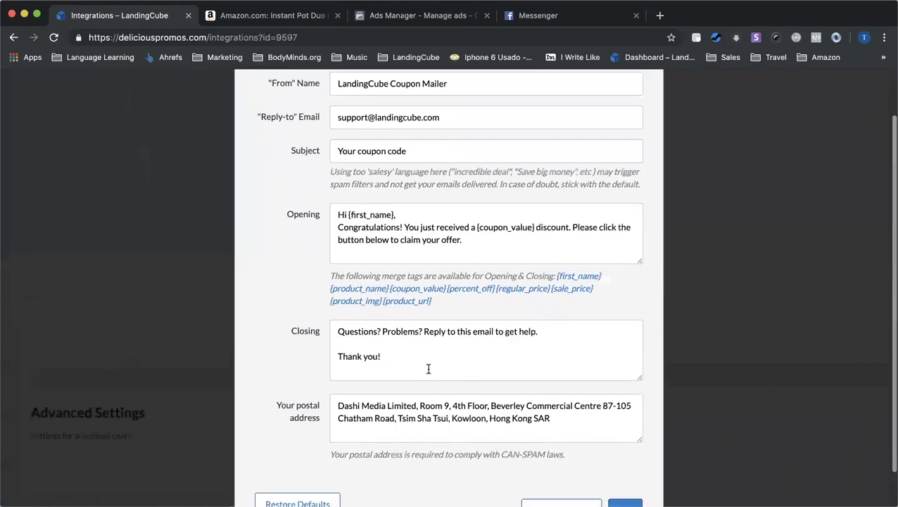
scroll(427, 368, "up", 2)
left_click(648, 111)
scroll(574, 293, "down", 3)
scroll(573, 293, "down", 3)
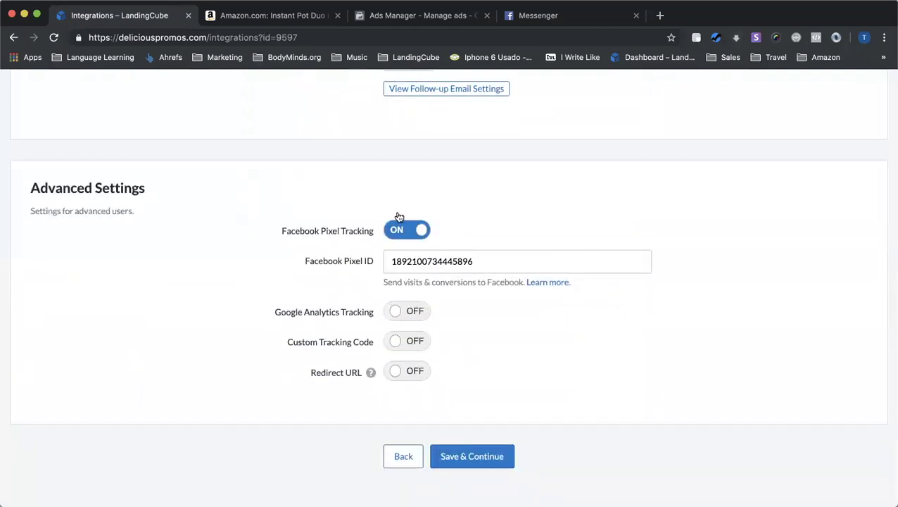
Keep Facebook Pixel on, leave Google Analytics and custom tracking code off, and switch Redirect URL on
left_click(414, 229)
left_click(402, 261)
left_click(408, 318)
scroll(410, 318, "down", 1)
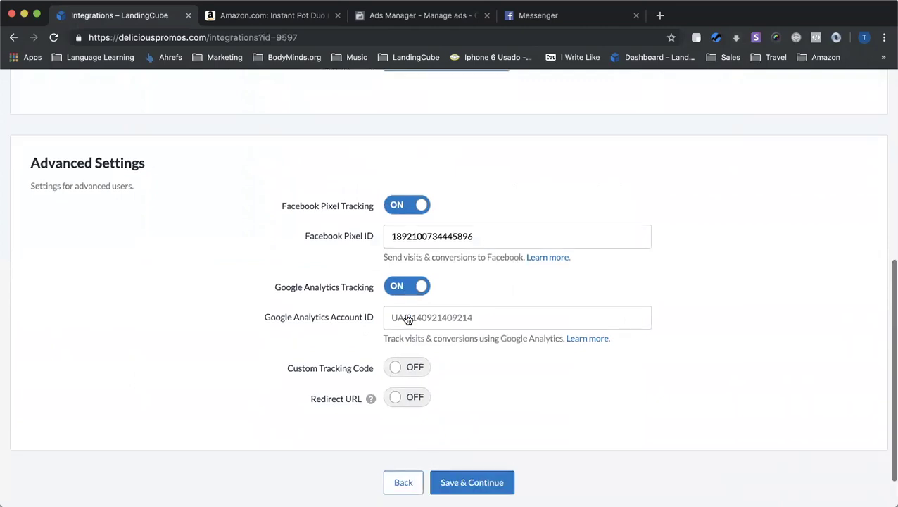
left_click(401, 357)
scroll(441, 293, "down", 5)
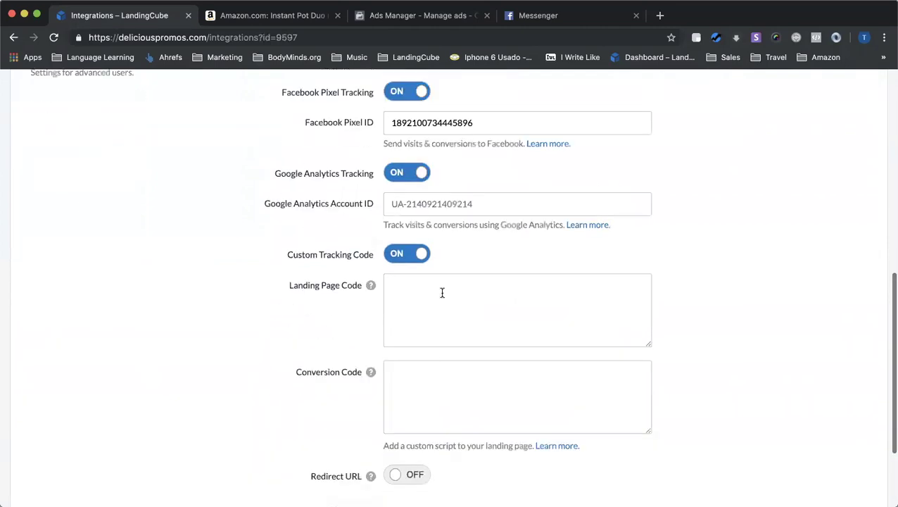
scroll(450, 270, "down", 1)
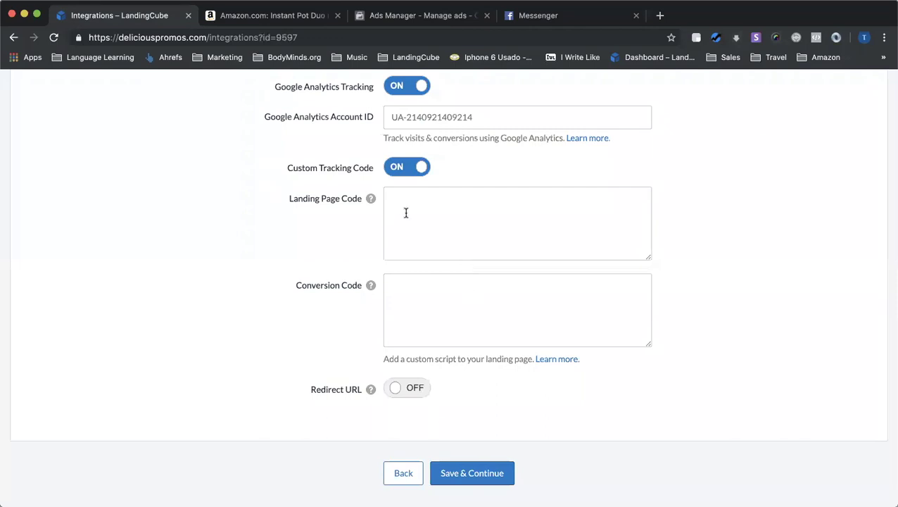
left_click(413, 167)
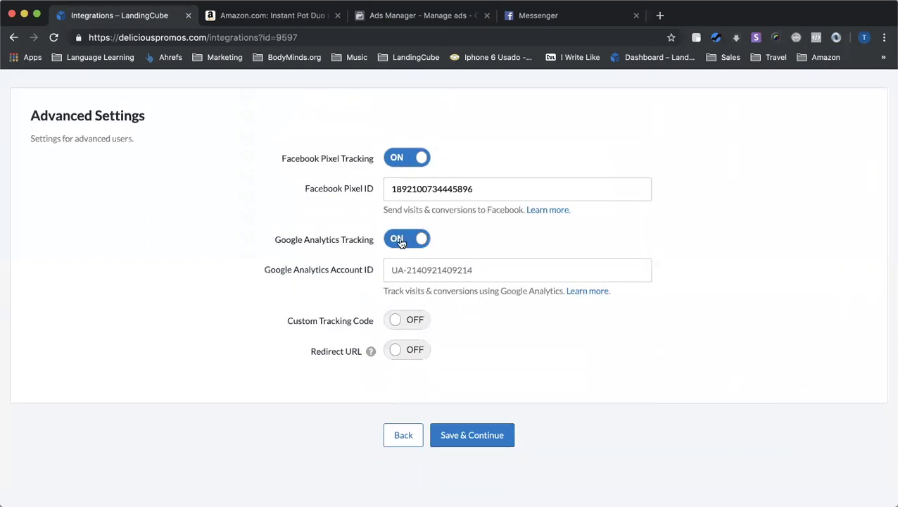
left_click(402, 239)
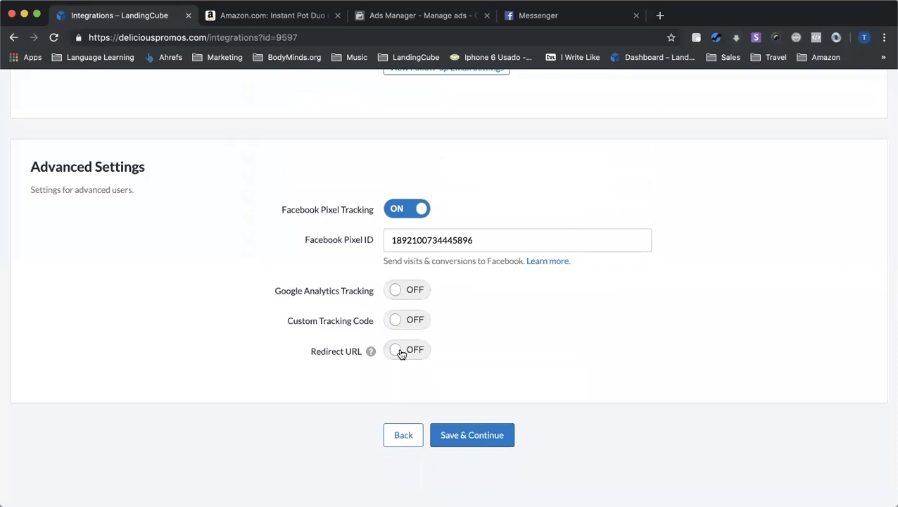
left_click(400, 354)
Set the redirect type to 2-step Storefront URL and add keyword rows until there are five
mouse_move(371, 254)
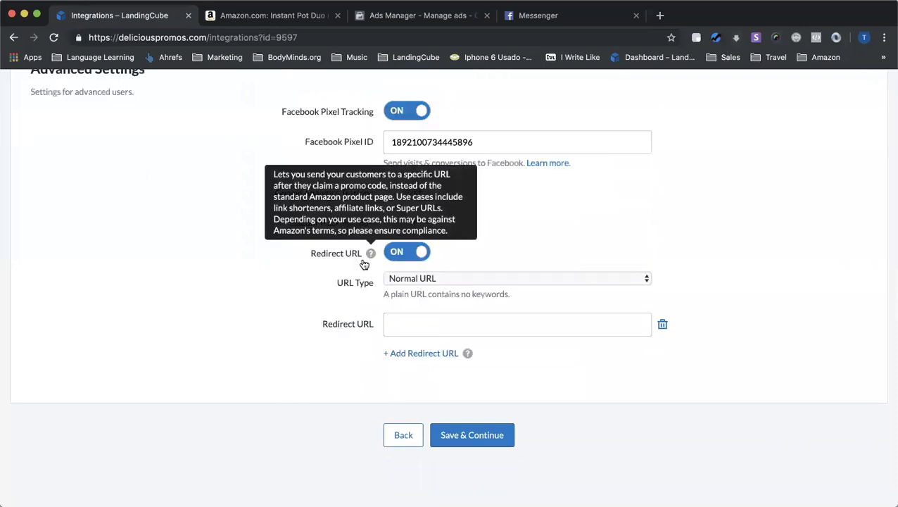
left_click(428, 279)
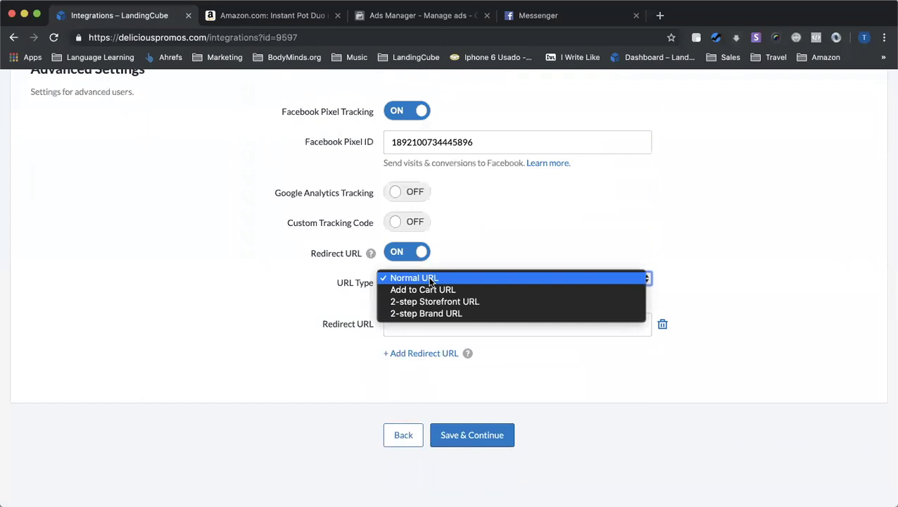
left_click(490, 303)
scroll(489, 297, "down", 3)
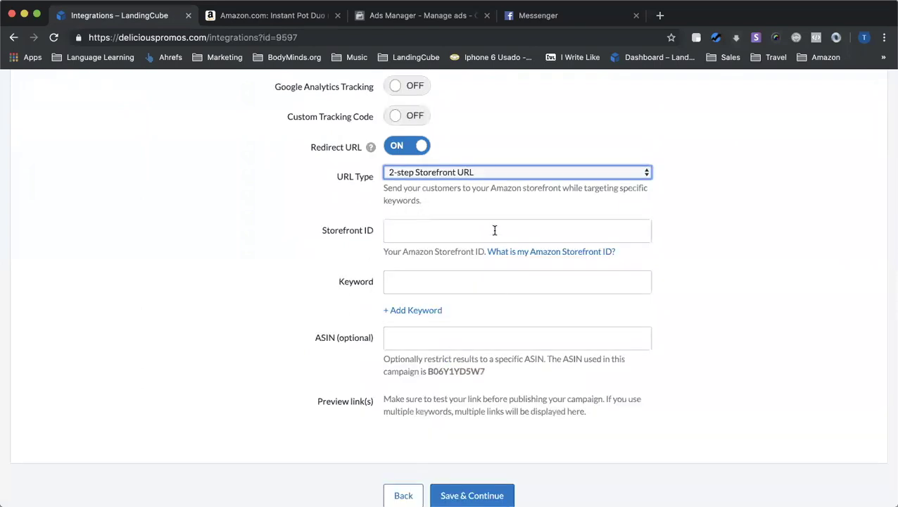
left_click(413, 228)
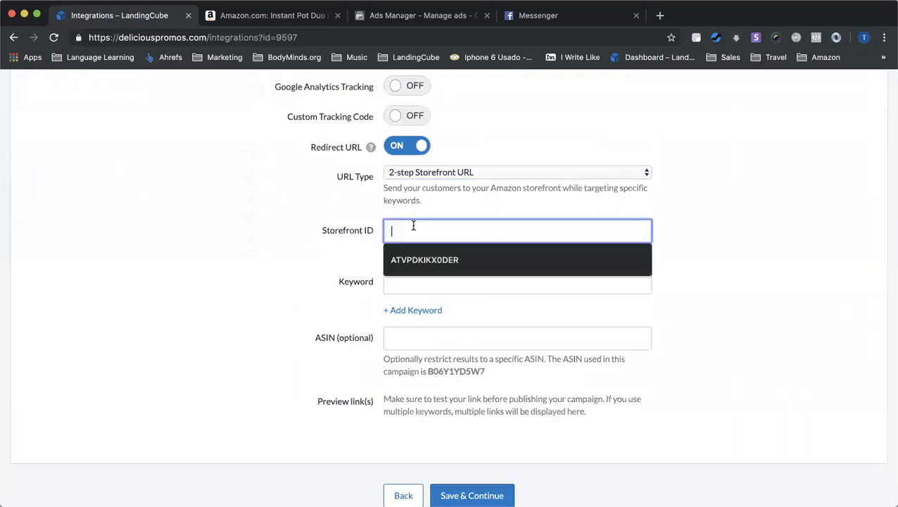
left_click(392, 282)
left_click(335, 337)
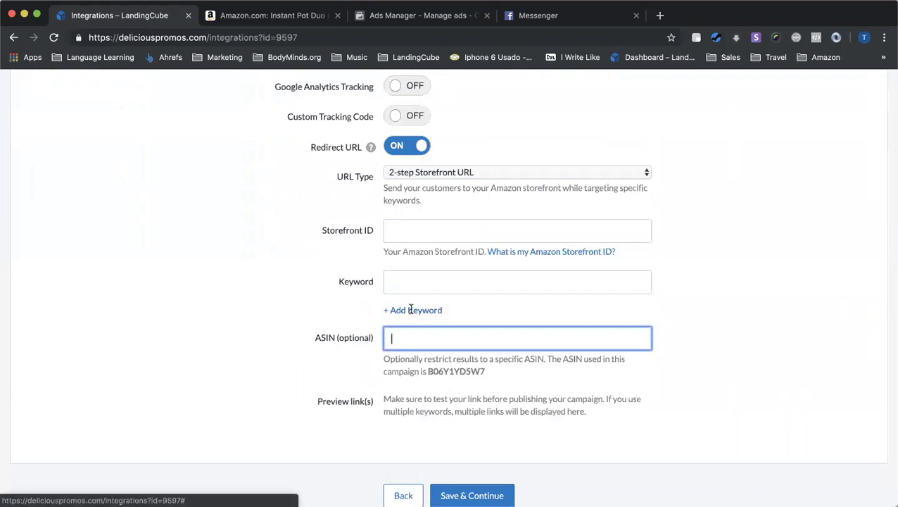
left_click(411, 311)
left_click(419, 343)
left_click(424, 381)
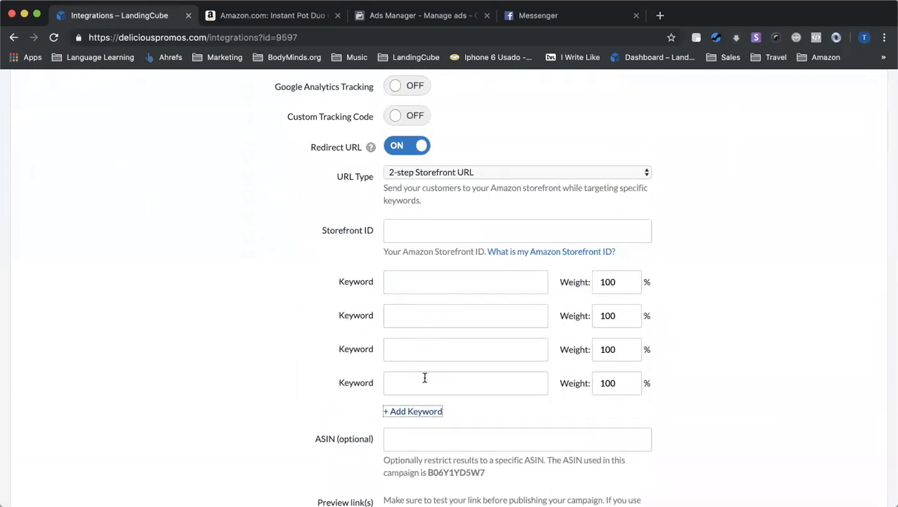
left_click(425, 414)
Set the weight of each of the five keywords to 20
double_click(617, 280)
type("25")
left_click(620, 317)
left_click_drag(619, 317, 520, 313)
type("52")
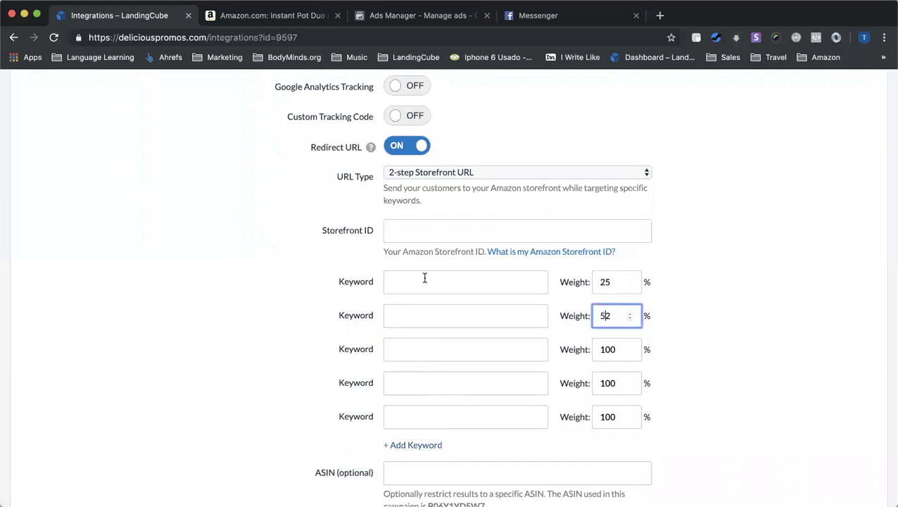
left_click_drag(612, 312, 588, 310)
type("25")
left_click_drag(622, 350, 575, 349)
type("20")
double_click(613, 389)
type("2")
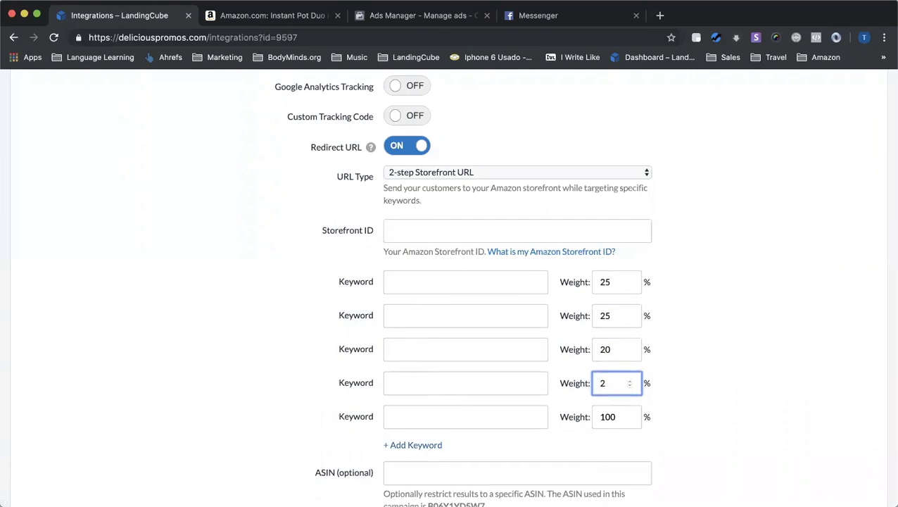
double_click(610, 417)
type("20")
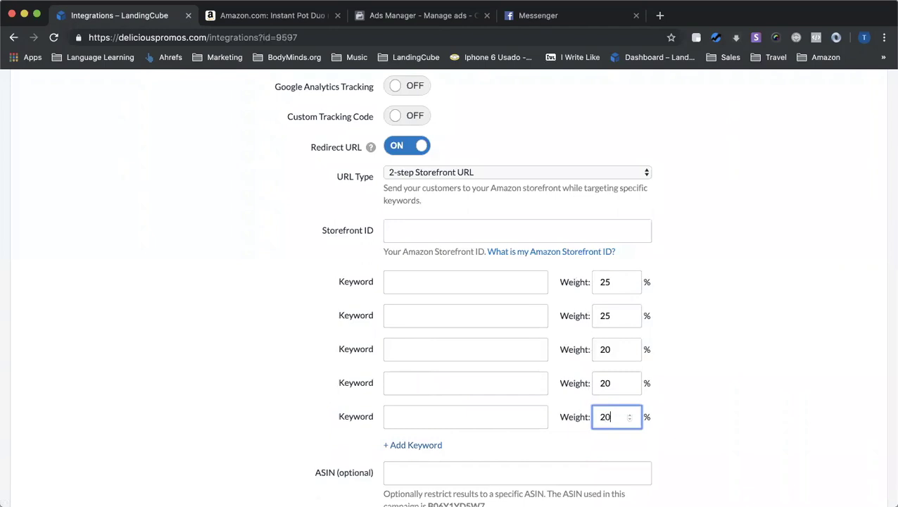
left_click_drag(615, 316, 574, 315)
type("20")
left_click(589, 282)
double_click(591, 281)
type("20")
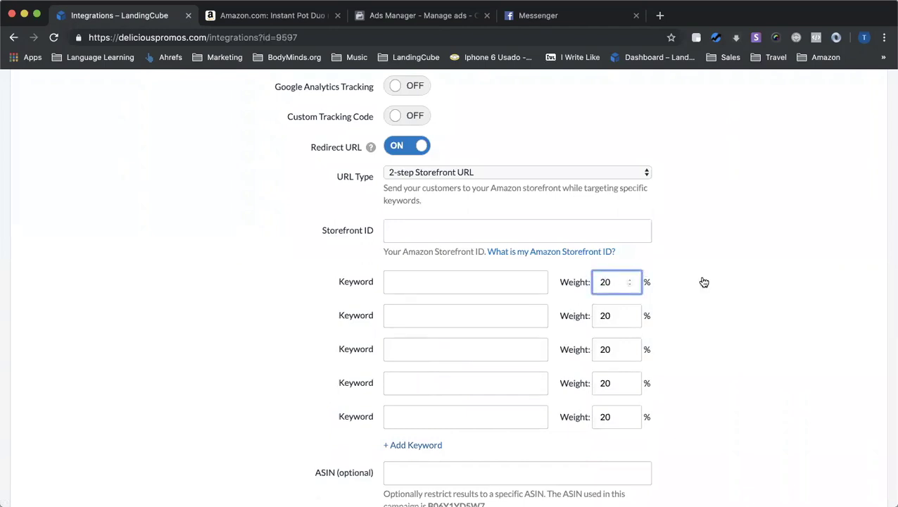
Keep 2-step Storefront URL as the type, then switch Redirect URL off
left_click(251, 241)
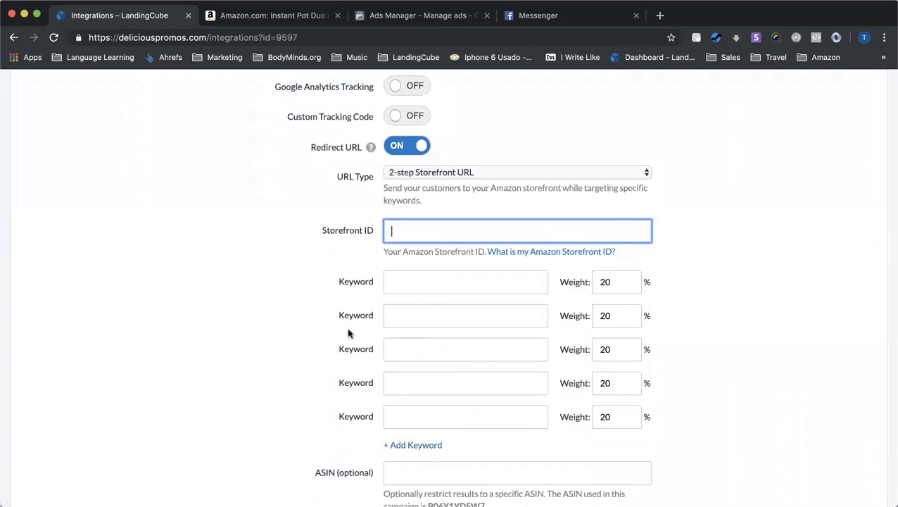
scroll(326, 397, "down", 5)
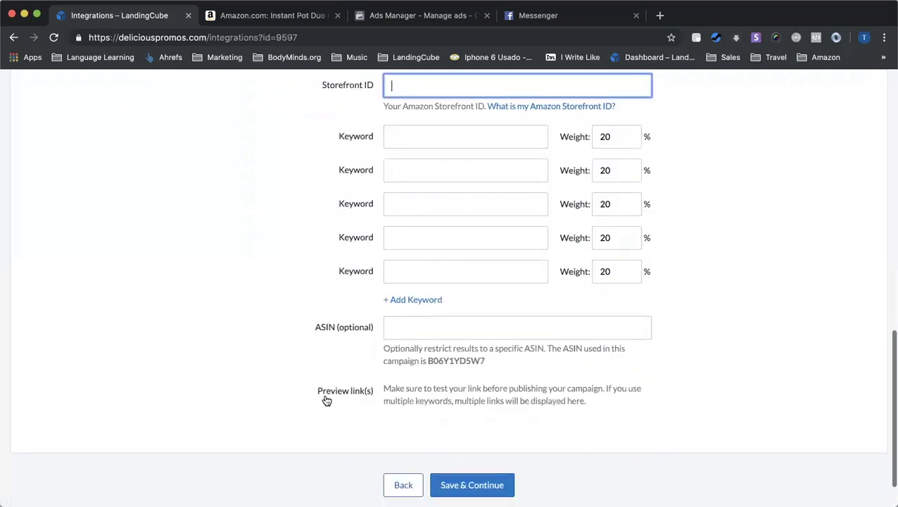
scroll(368, 354, "up", 10)
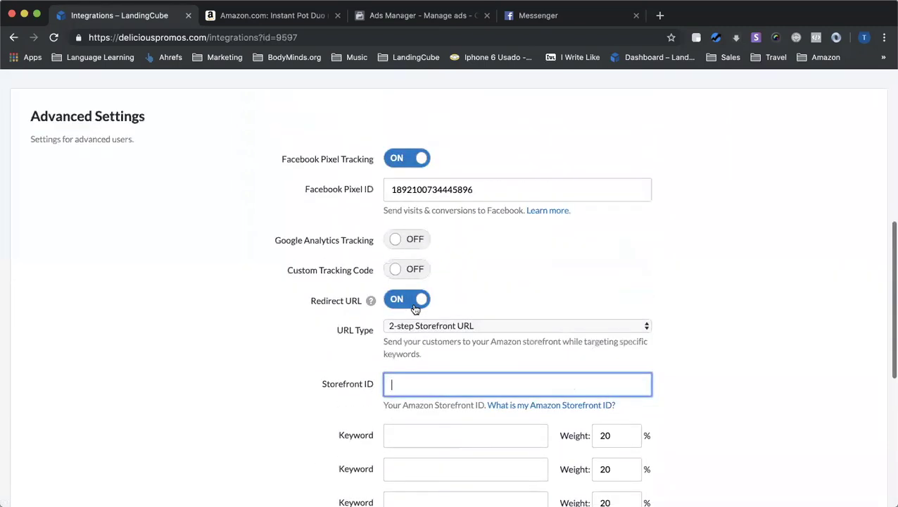
scroll(374, 432, "down", 4)
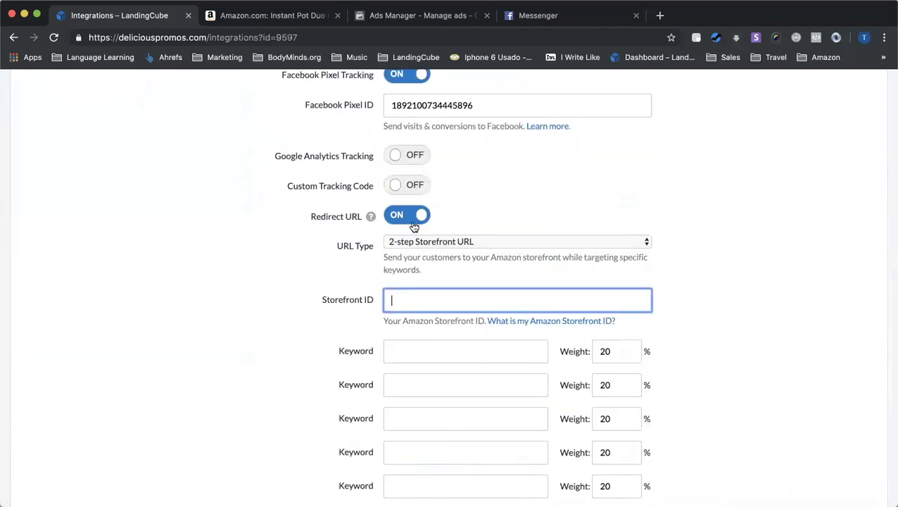
left_click(476, 241)
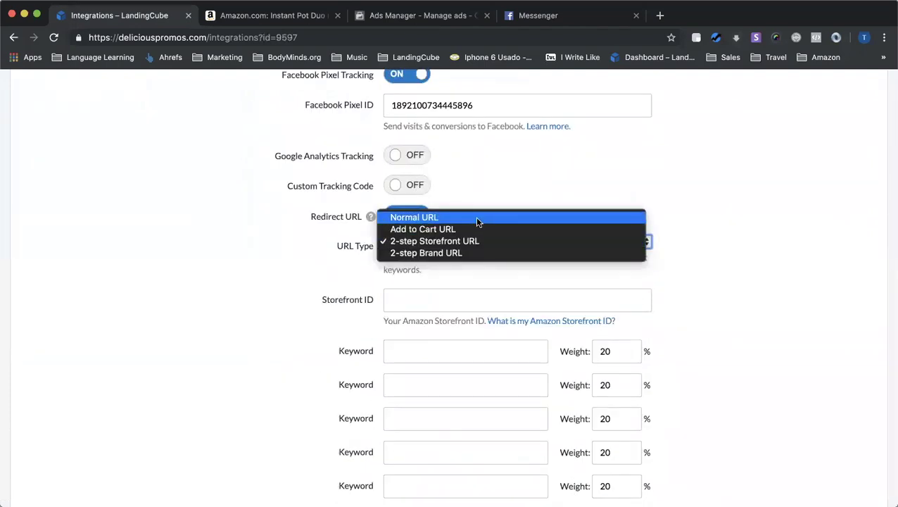
left_click(324, 248)
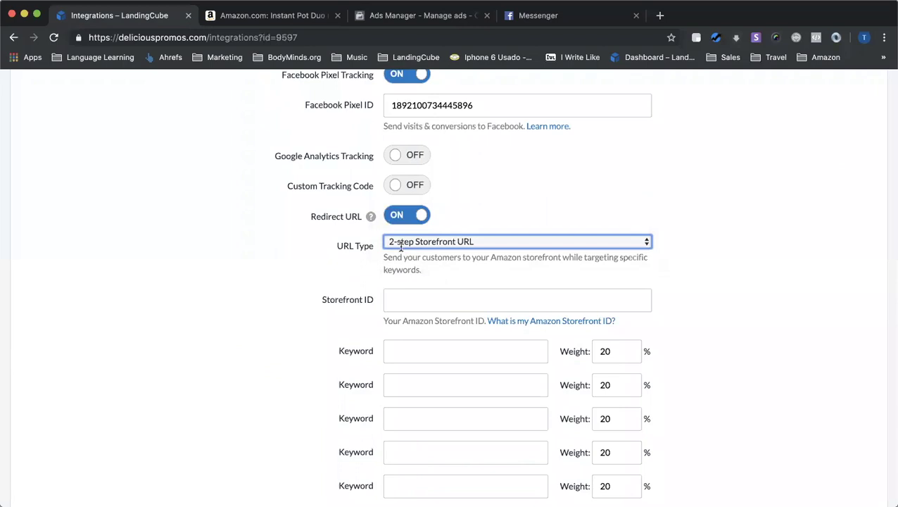
scroll(422, 282, "down", 5)
scroll(461, 350, "up", 15)
scroll(462, 355, "down", 10)
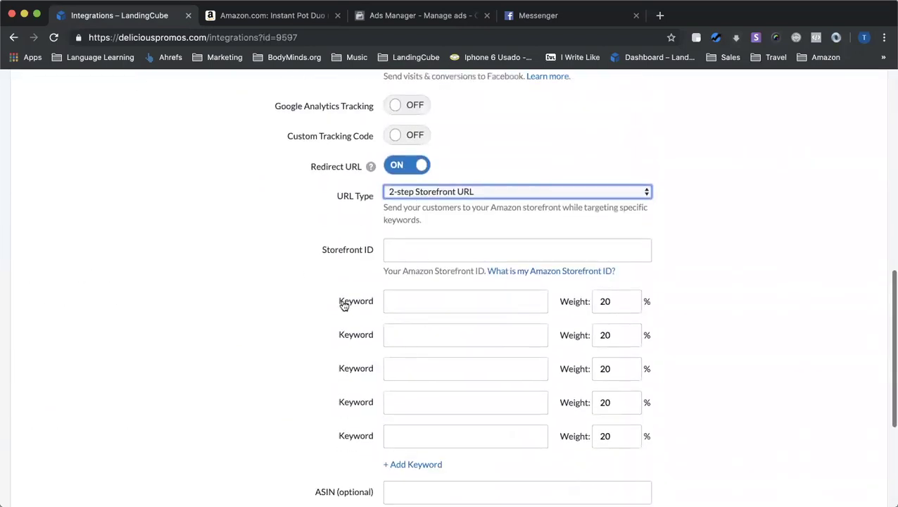
scroll(424, 413, "down", 2)
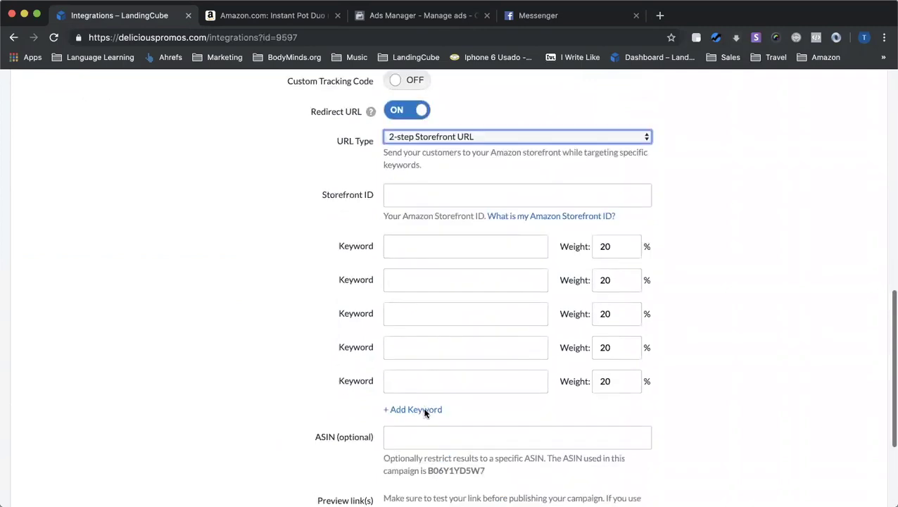
scroll(424, 413, "down", 3)
left_click(491, 467)
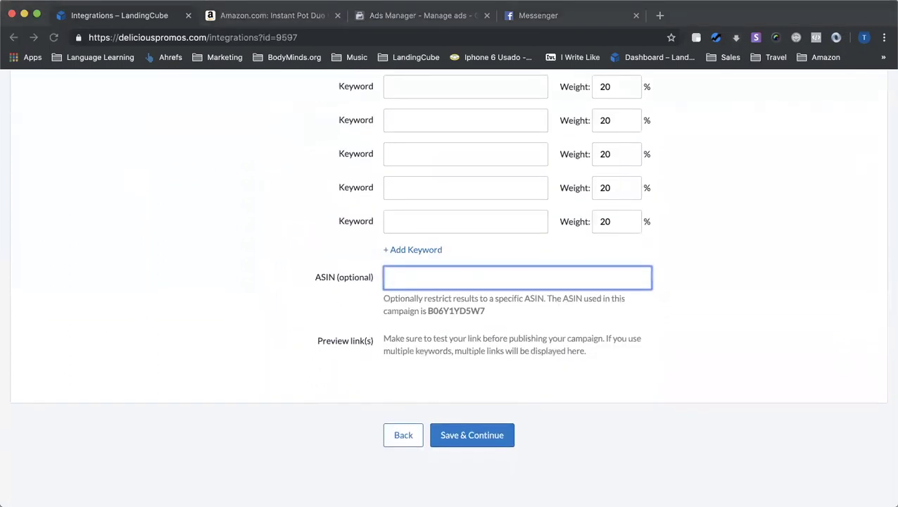
scroll(616, 413, "up", 5)
left_click(411, 221)
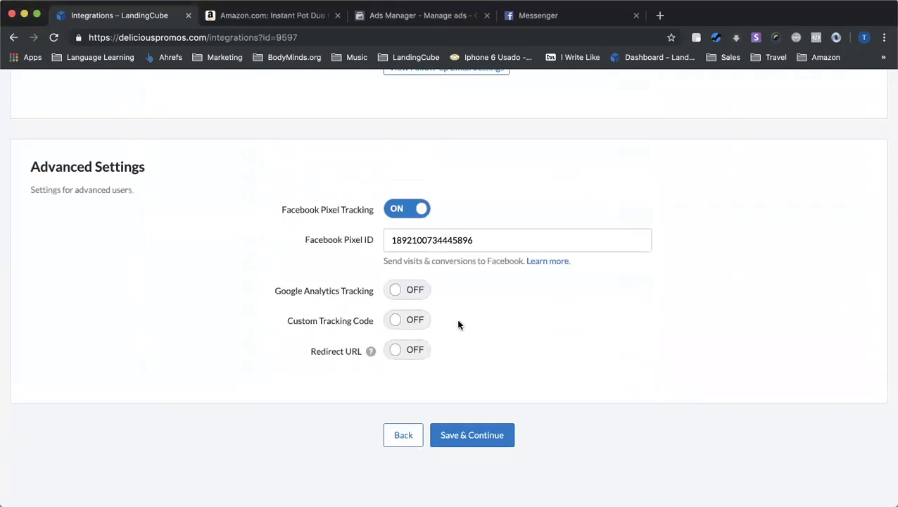
Save the integration settings and dismiss the Create Promo Codes instructions with OK
left_click(488, 436)
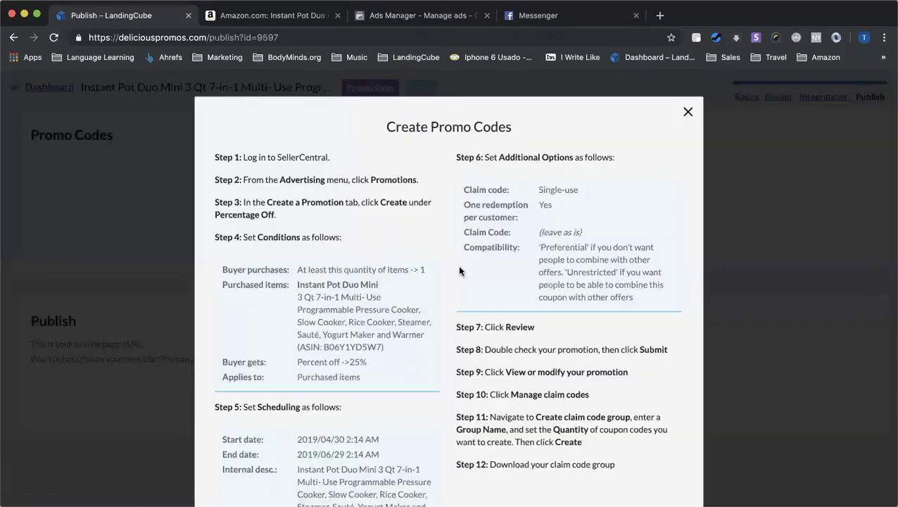
scroll(458, 266, "down", 2)
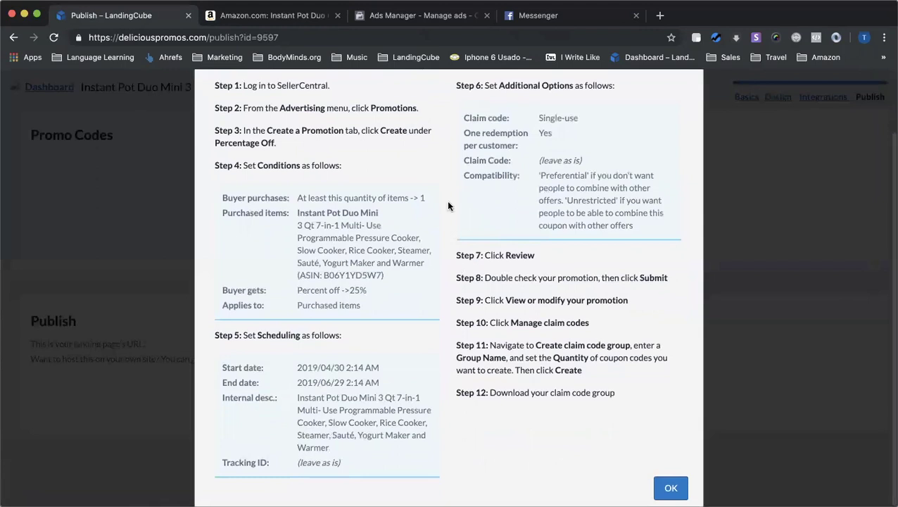
scroll(447, 200, "up", 2)
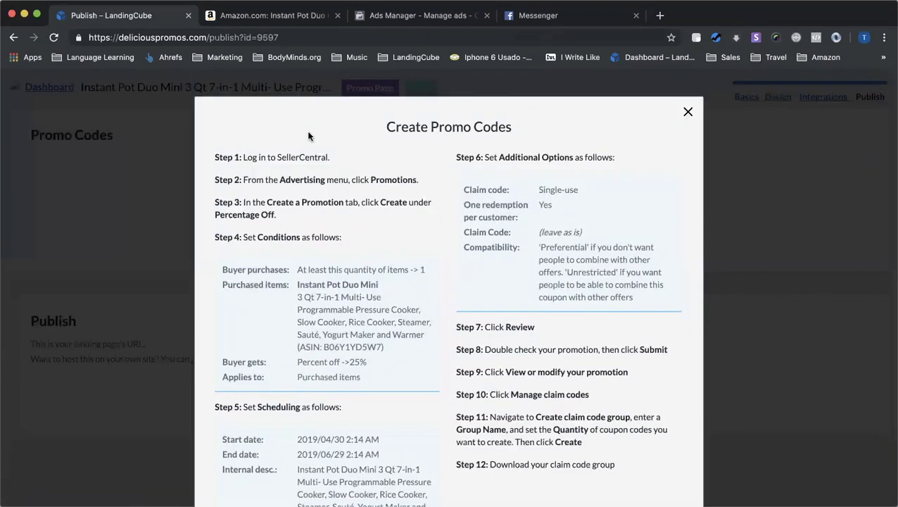
scroll(376, 183, "down", 2)
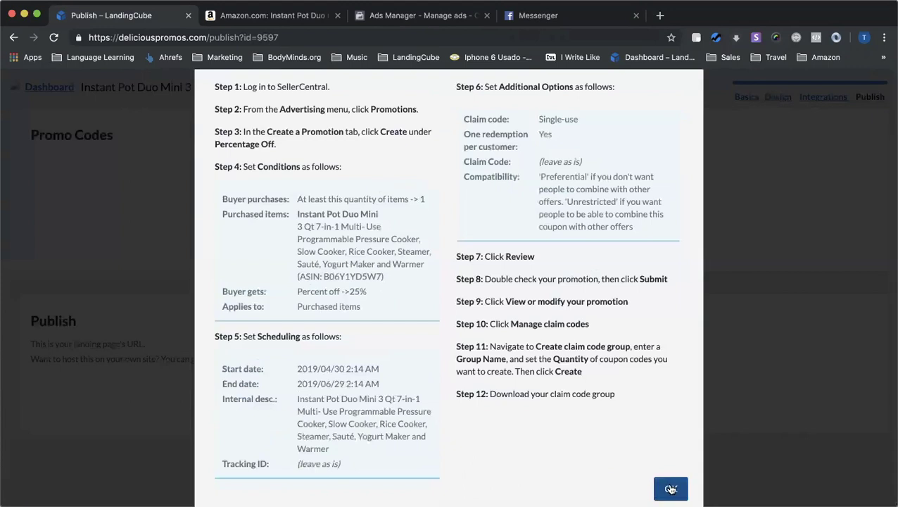
left_click(671, 489)
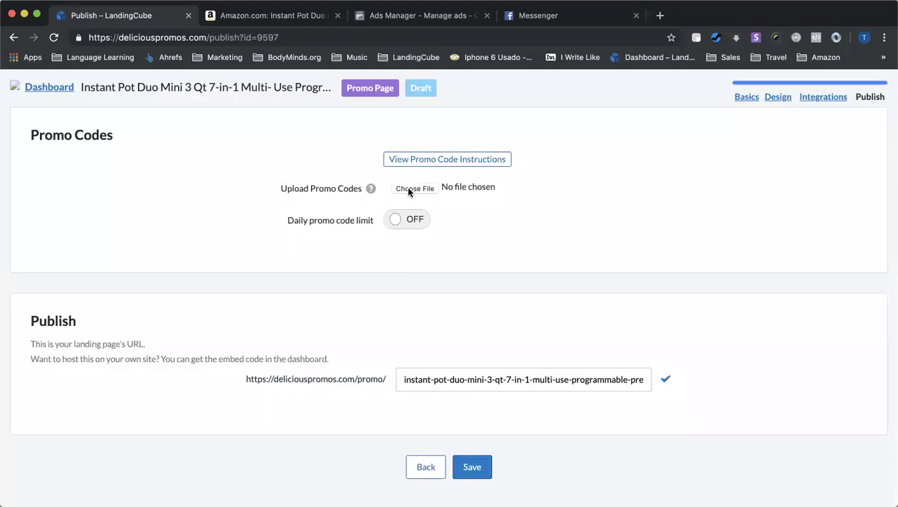
Change the landing page URL slug to instant-pot-demo
left_click(535, 387)
key("super+a")
type("ins")
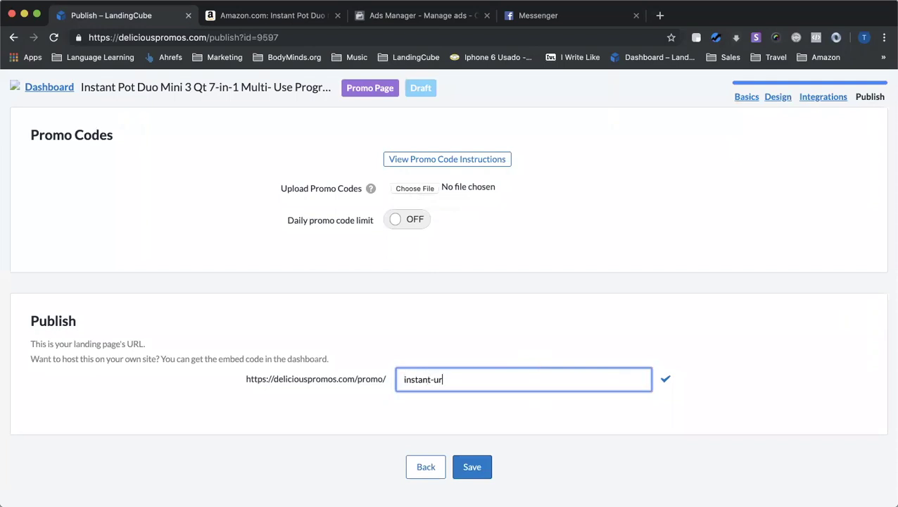
type("tant-pot-demo")
Attach amazon promo codes.txt as the promo codes file
left_click(427, 185)
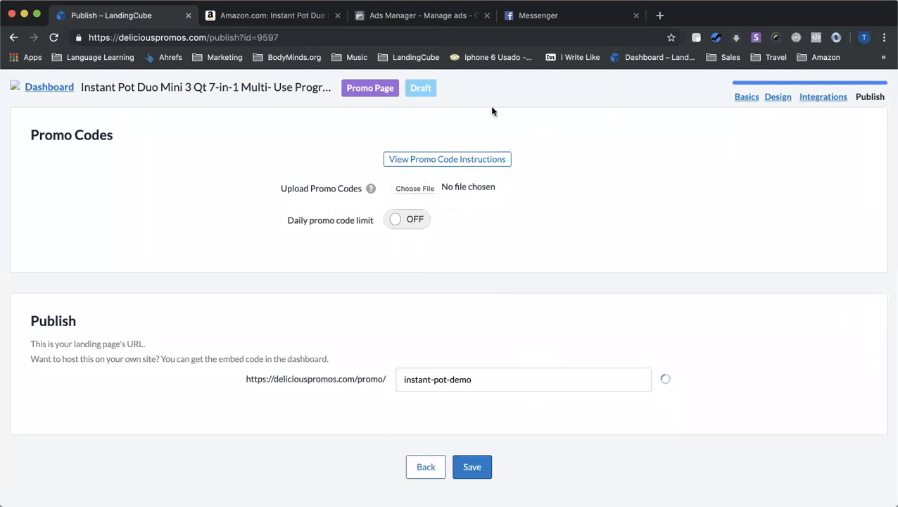
left_click(584, 61)
type("ama")
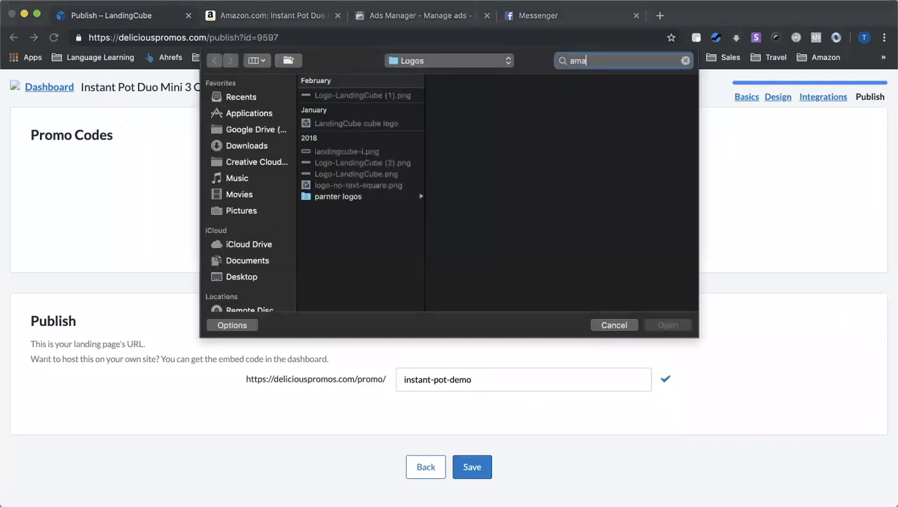
type("zon promo codes")
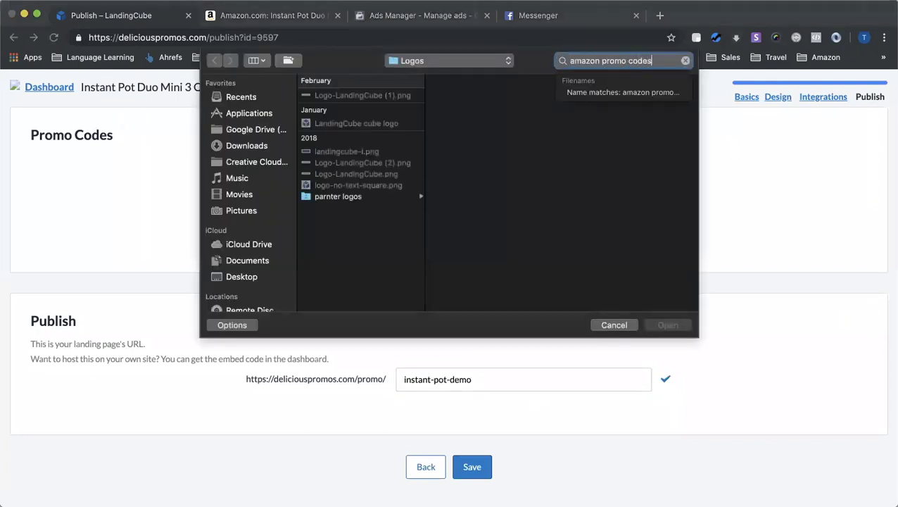
key("Return")
left_click(374, 116)
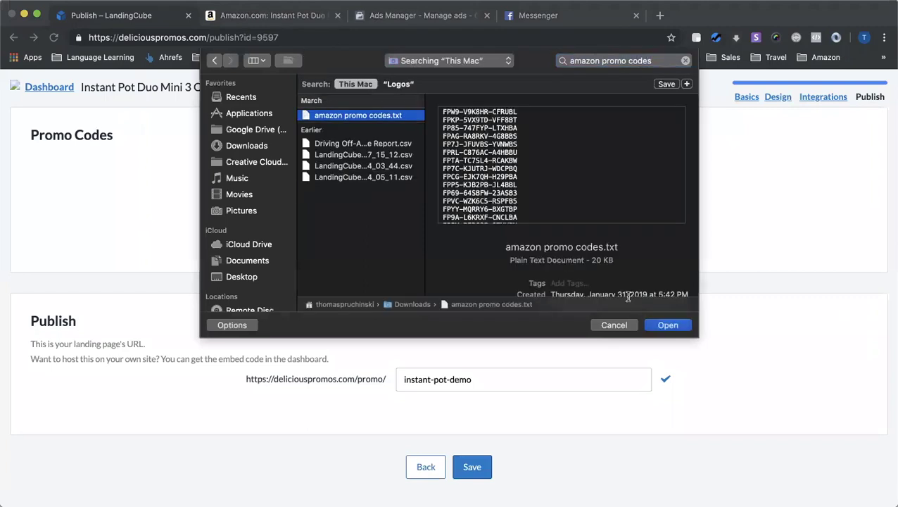
left_click(664, 325)
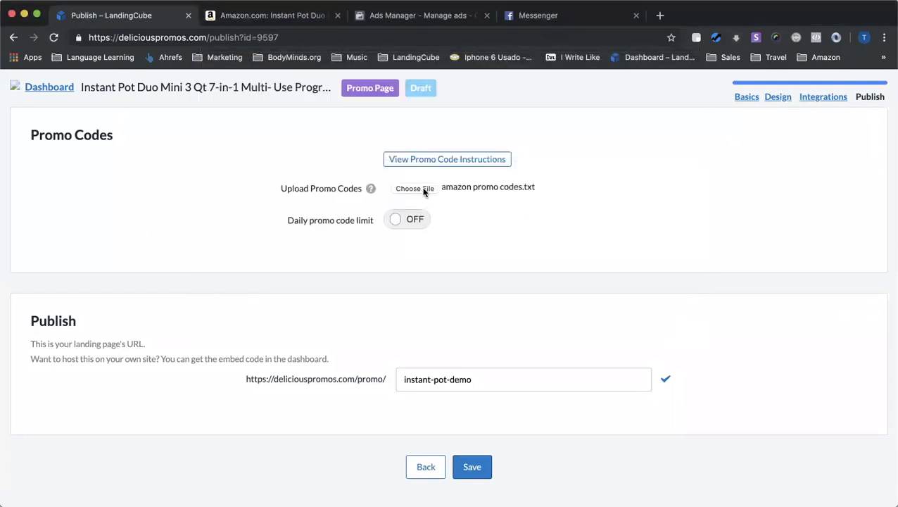
scroll(453, 266, "down", 1)
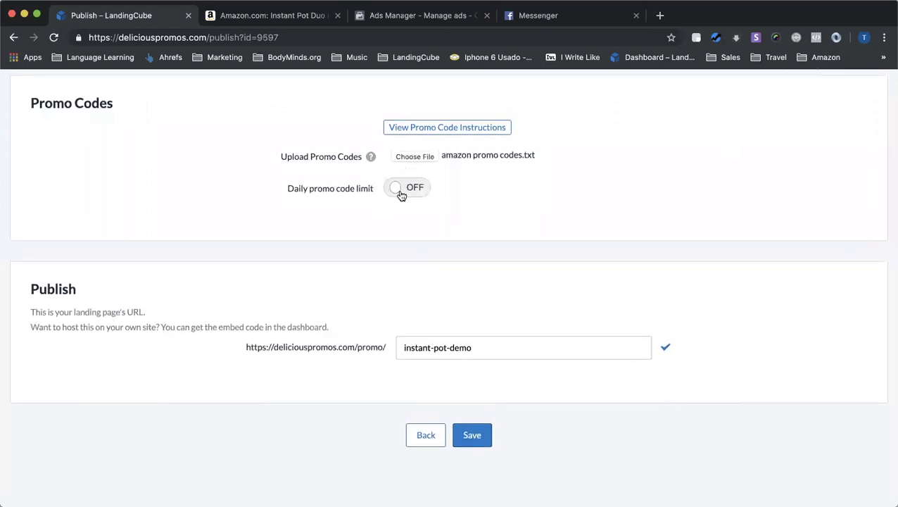
Save and publish the promo page, select its embed code, then close Publishing Options
left_click(476, 431)
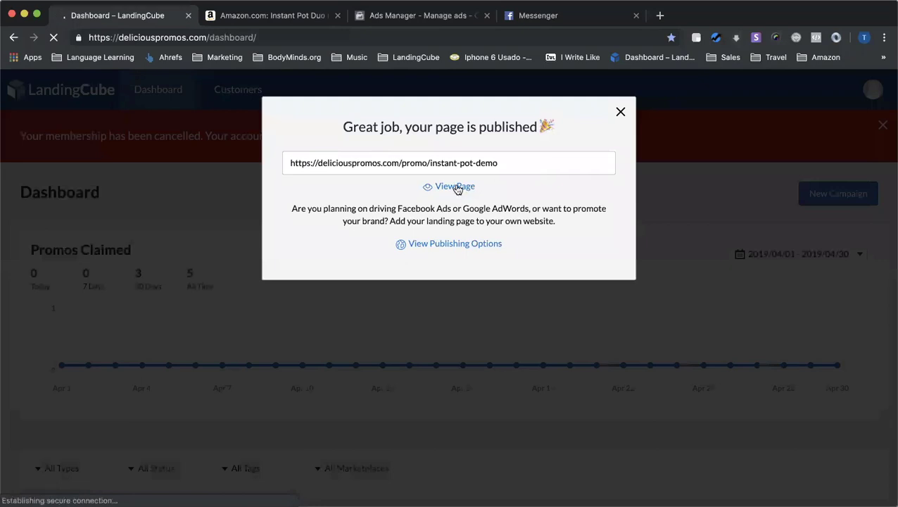
left_click(477, 246)
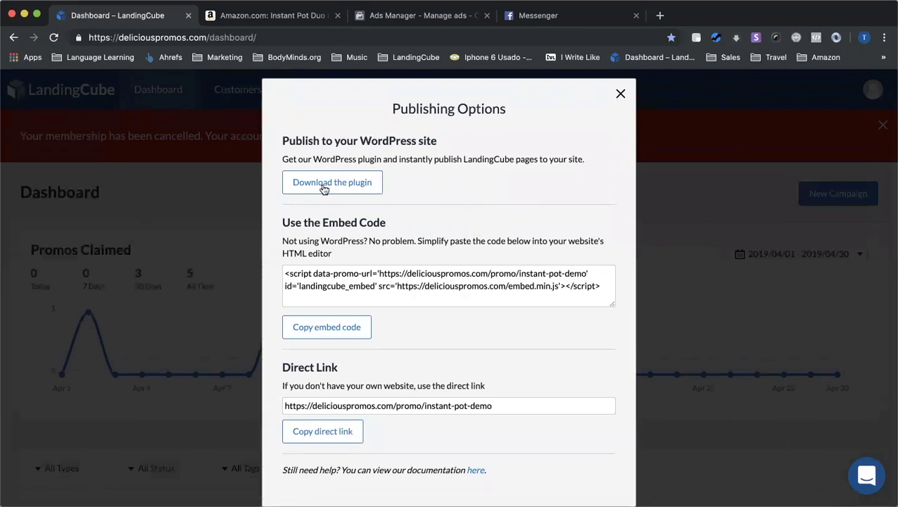
scroll(338, 208, "down", 1)
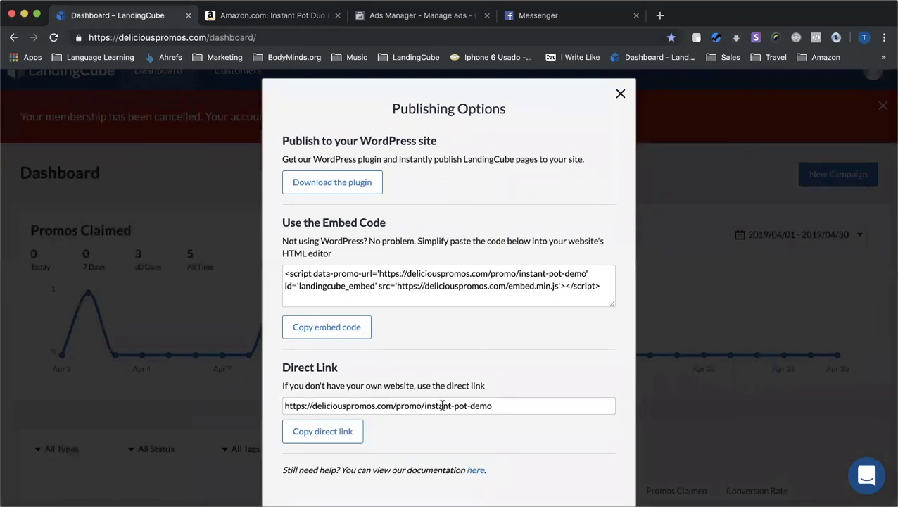
left_click_drag(601, 284, 276, 264)
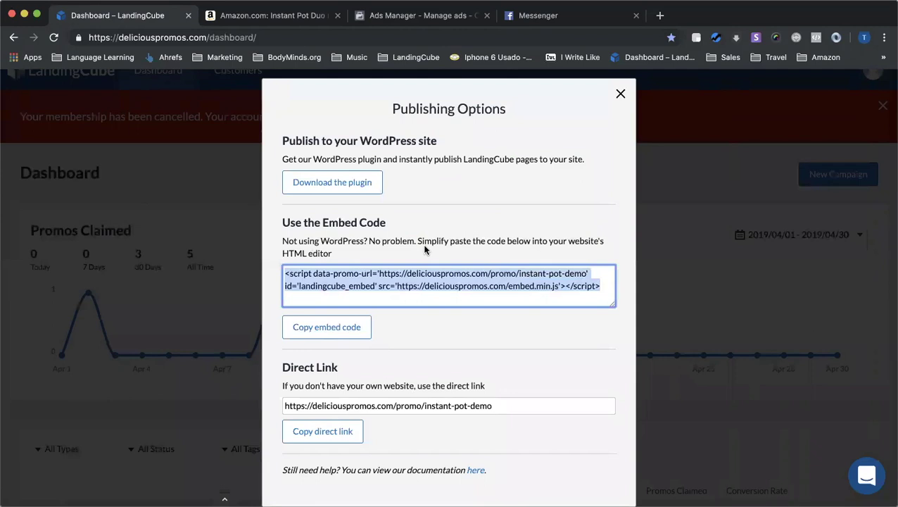
left_click(620, 94)
Open the live Instant Pot promo page from the dashboard and dismiss the stats box
scroll(505, 275, "down", 5)
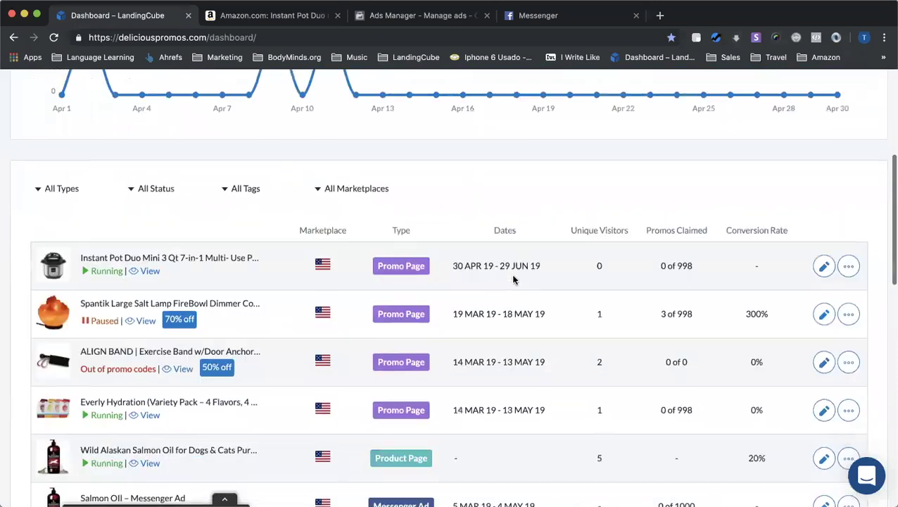
left_click(145, 271)
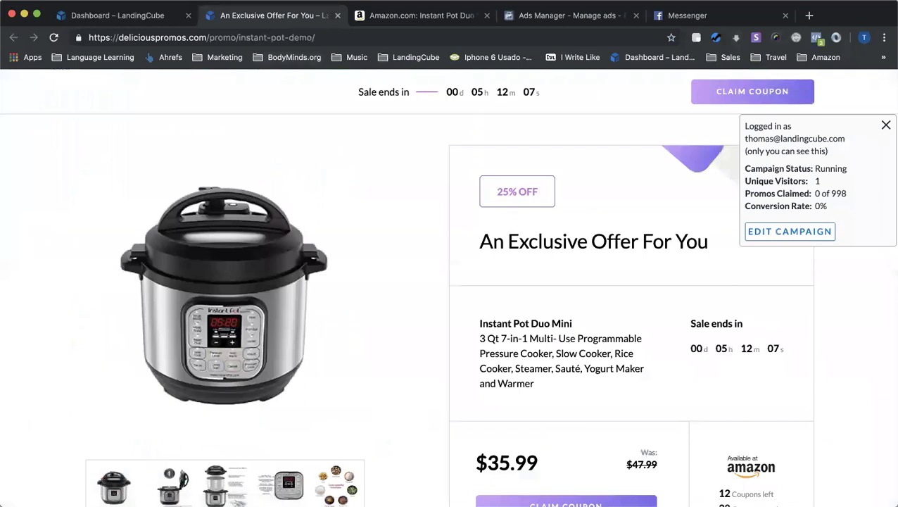
left_click(886, 125)
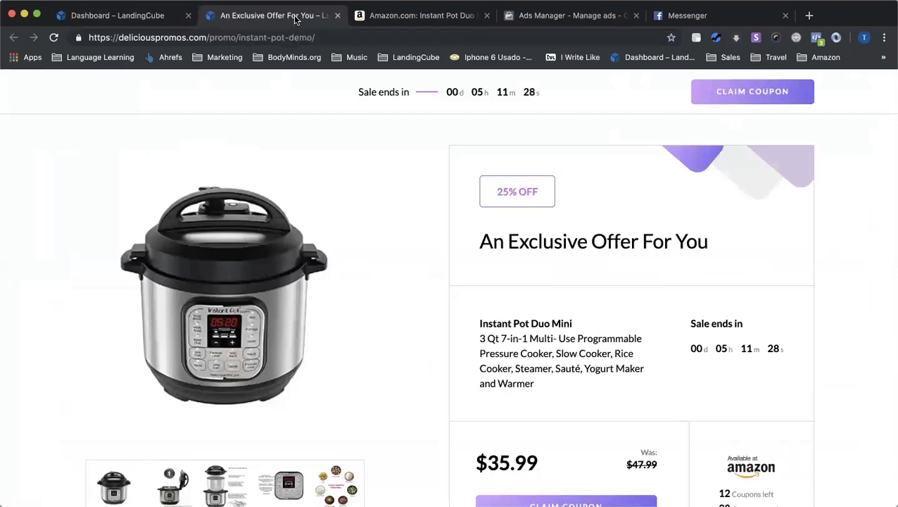
Start claiming the coupon and enter a test email address
scroll(405, 293, "down", 5)
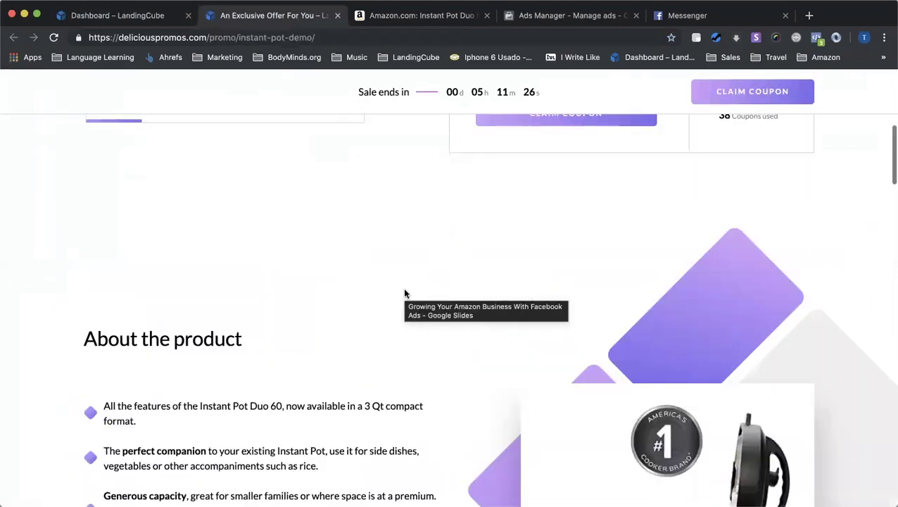
scroll(418, 335, "down", 9)
scroll(419, 340, "down", 3)
scroll(420, 339, "up", 20)
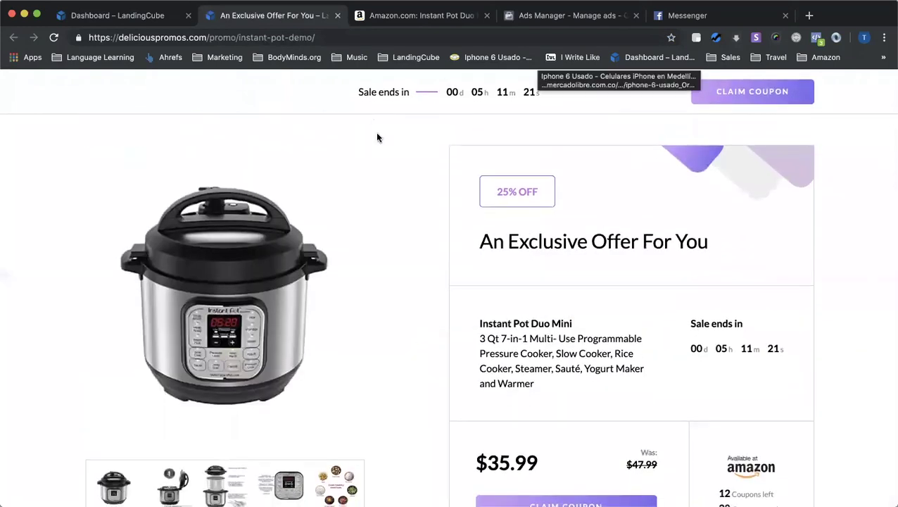
scroll(486, 262, "down", 2)
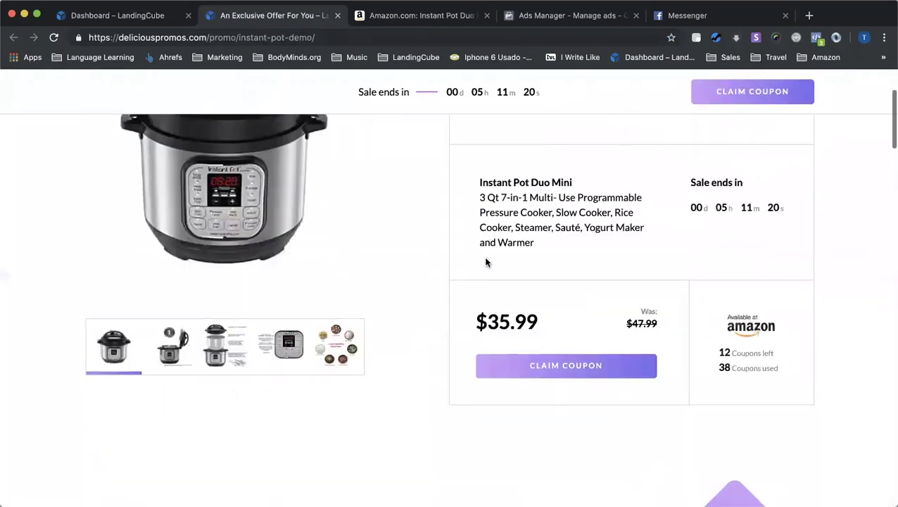
left_click(571, 365)
Submit the email to claim the coupon and select the revealed coupon code
left_click(479, 322)
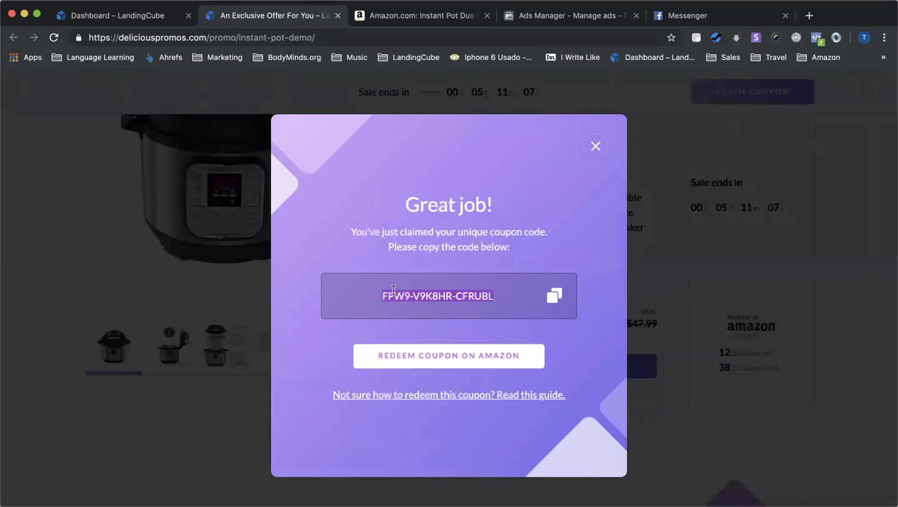
left_click(445, 293)
triple_click(484, 294)
Redeem the coupon on Amazon's Instant Pot page, close the confirmation, and return to the dashboard
left_click(477, 358)
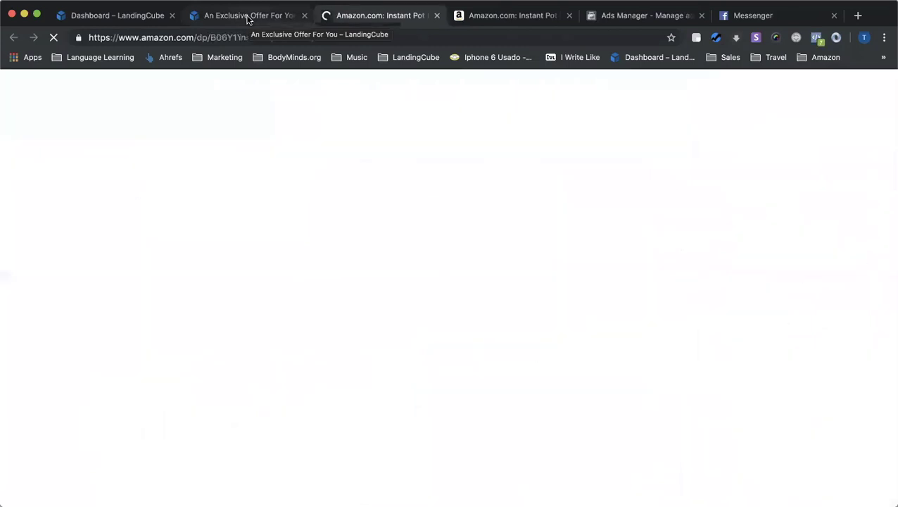
left_click(247, 19)
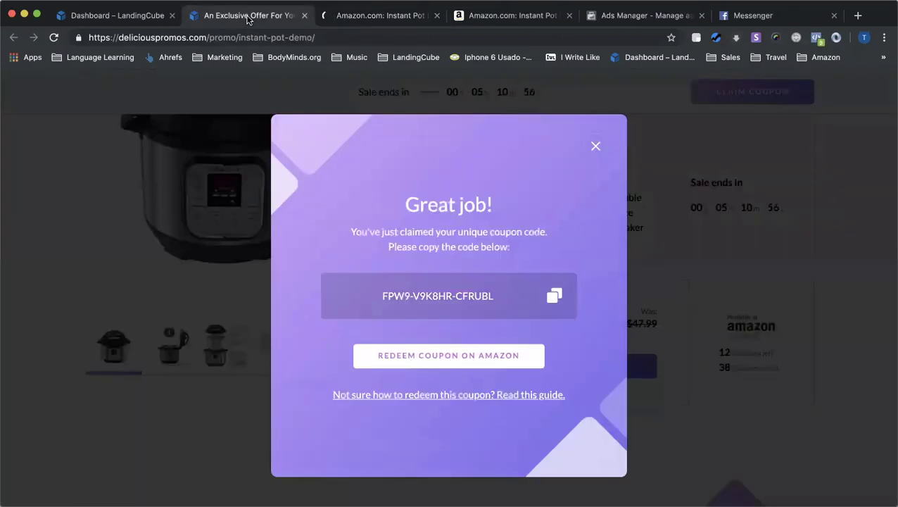
left_click(596, 145)
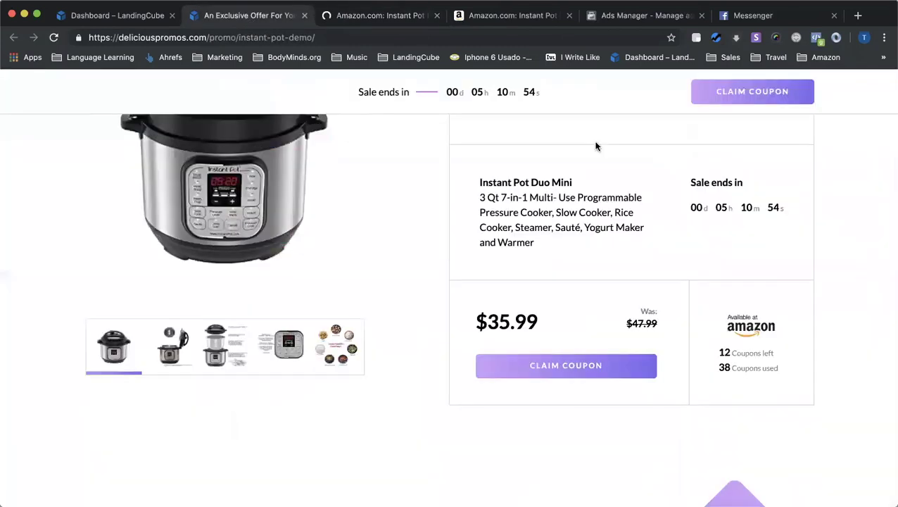
left_click(128, 18)
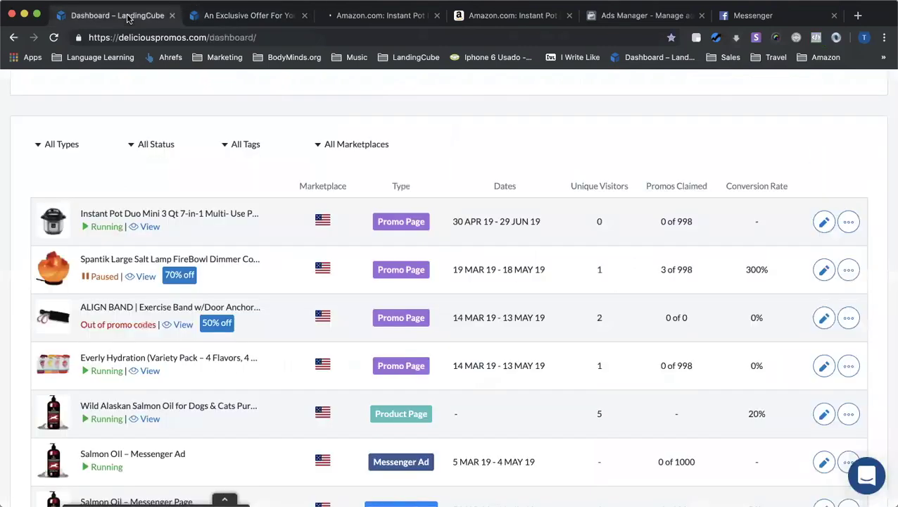
Open Customers and select the test customer's email and claimed coupon code
scroll(277, 164, "up", 5)
left_click(240, 95)
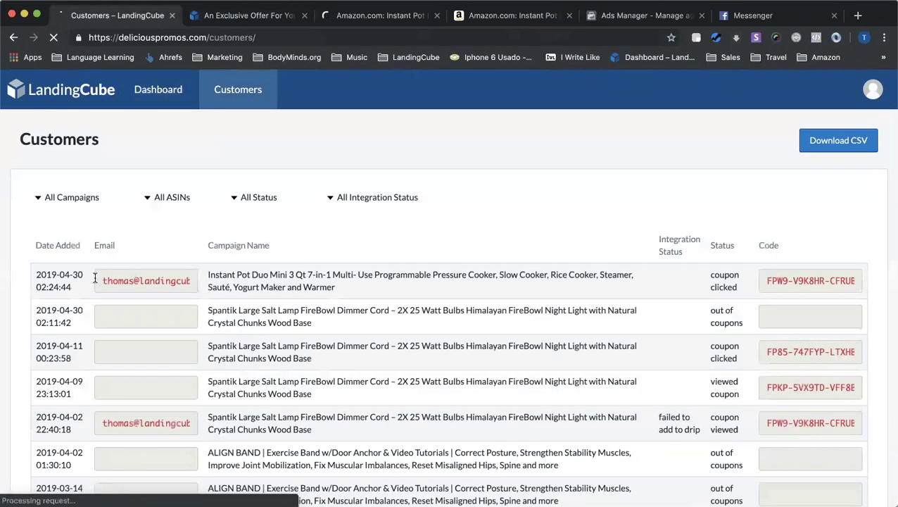
left_click(169, 280)
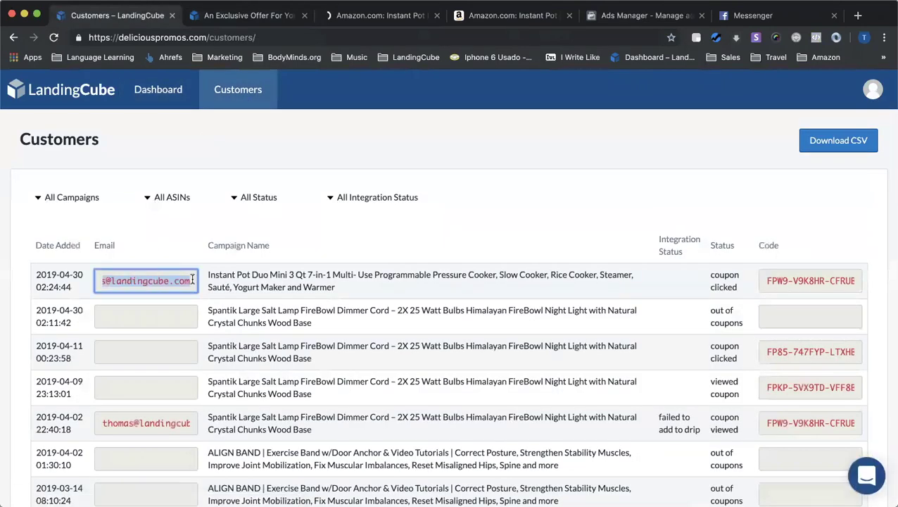
left_click(766, 274)
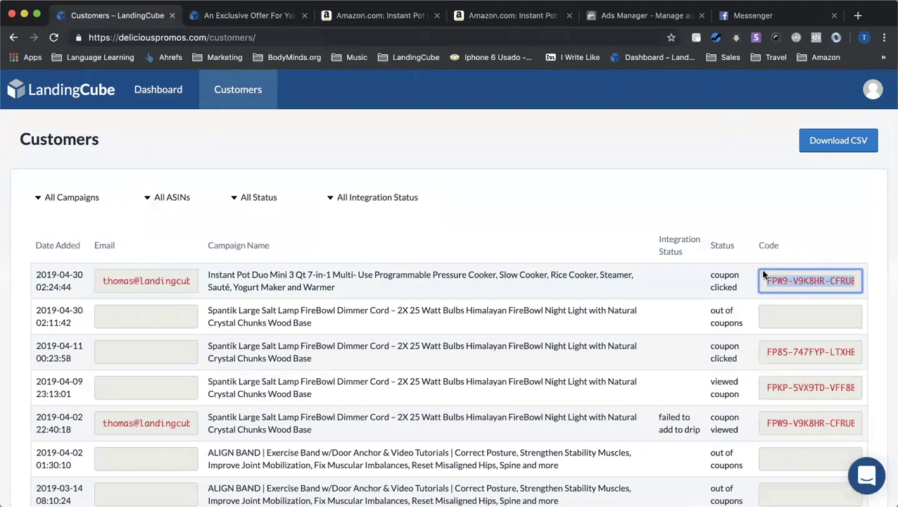
Return to the dashboard showing 1 of 998 claimed and close the promo page tab
left_click(144, 94)
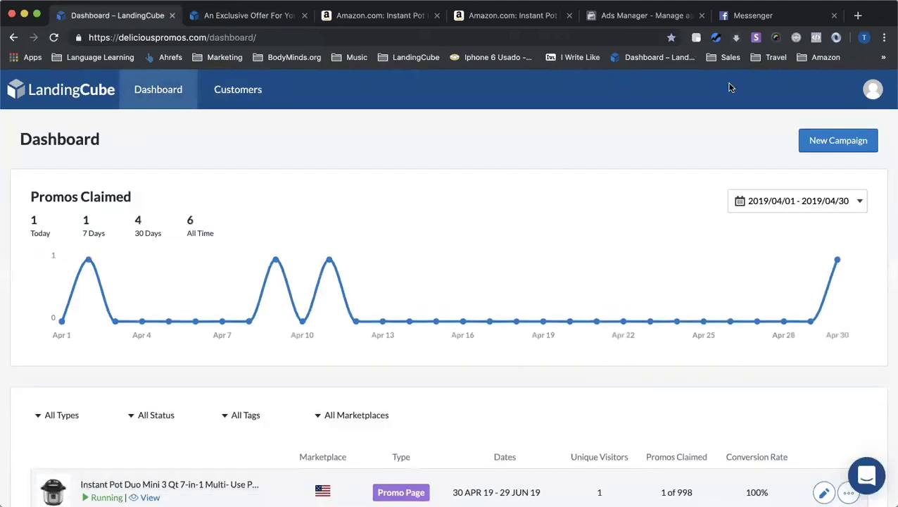
scroll(492, 202, "down", 3)
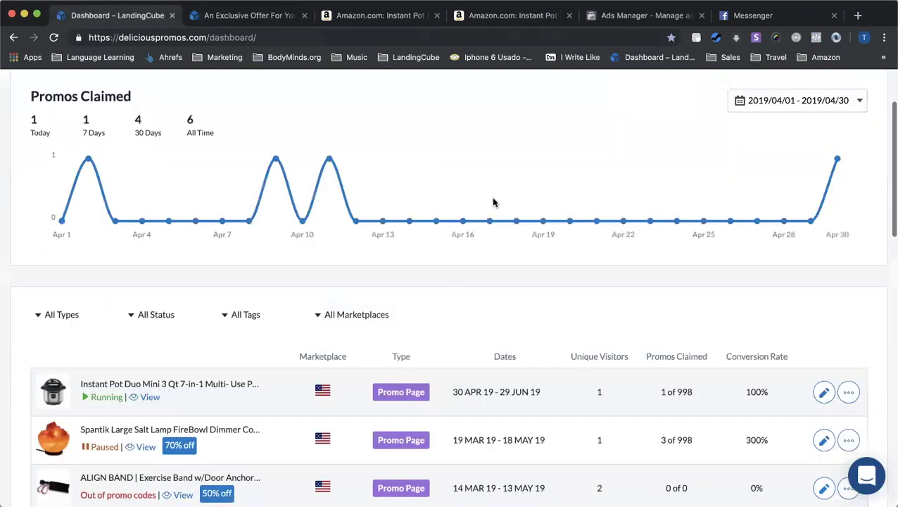
scroll(492, 202, "up", 3)
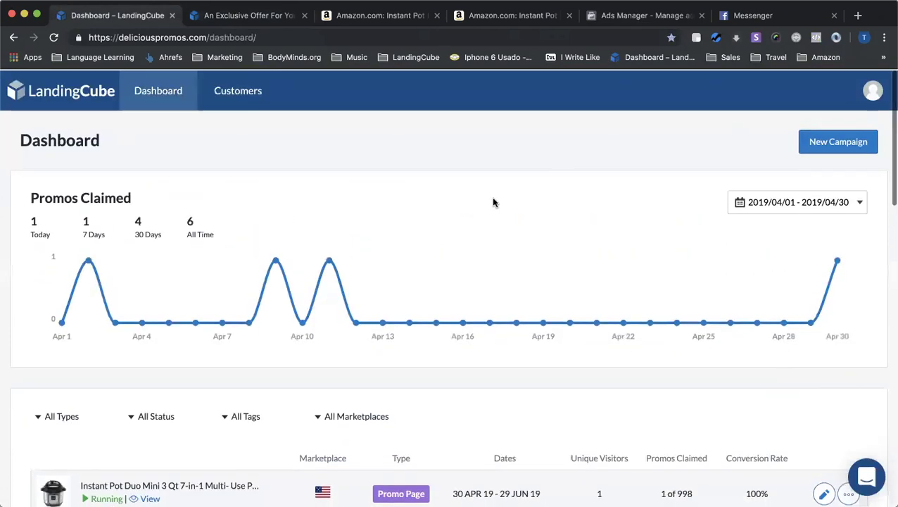
left_click(304, 17)
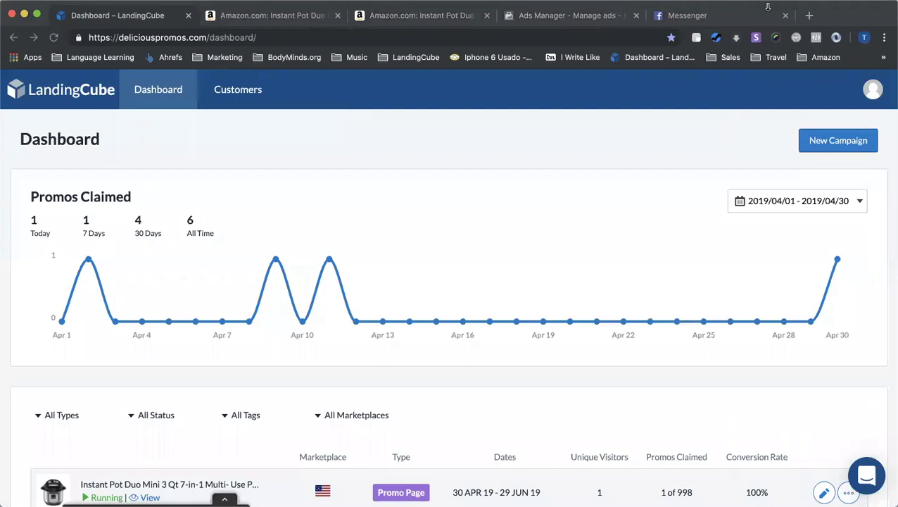
scroll(324, 294, "down", 2)
scroll(327, 296, "up", 2)
Create a Click-to-Messenger Ad campaign using the Instant Pot's Amazon product URL
left_click(847, 143)
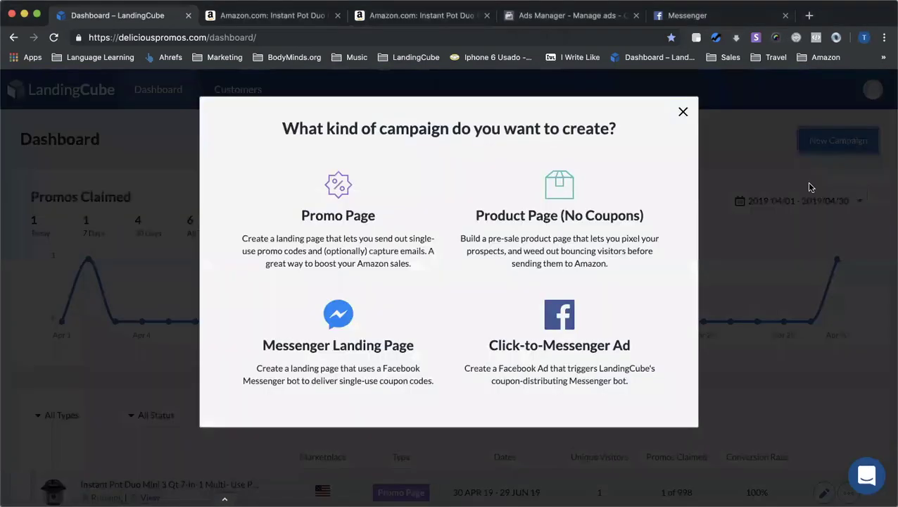
left_click(556, 320)
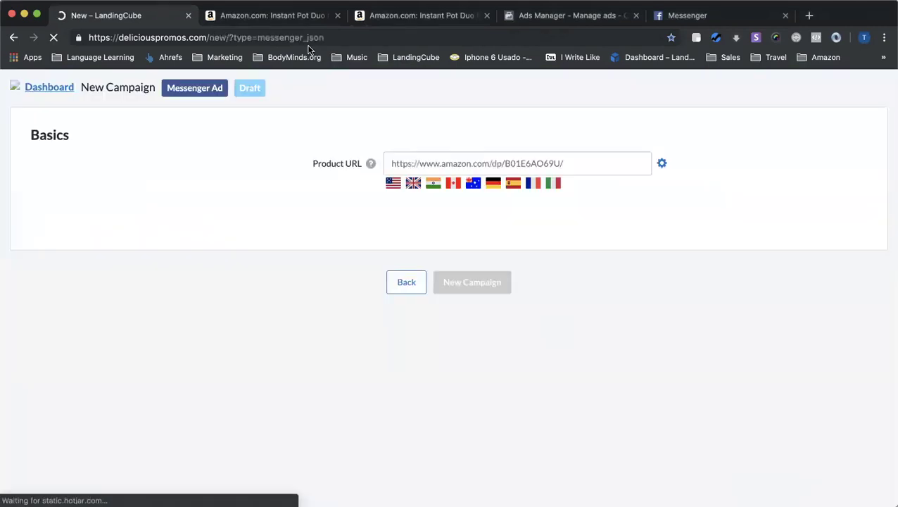
left_click(264, 13)
double_click(268, 37)
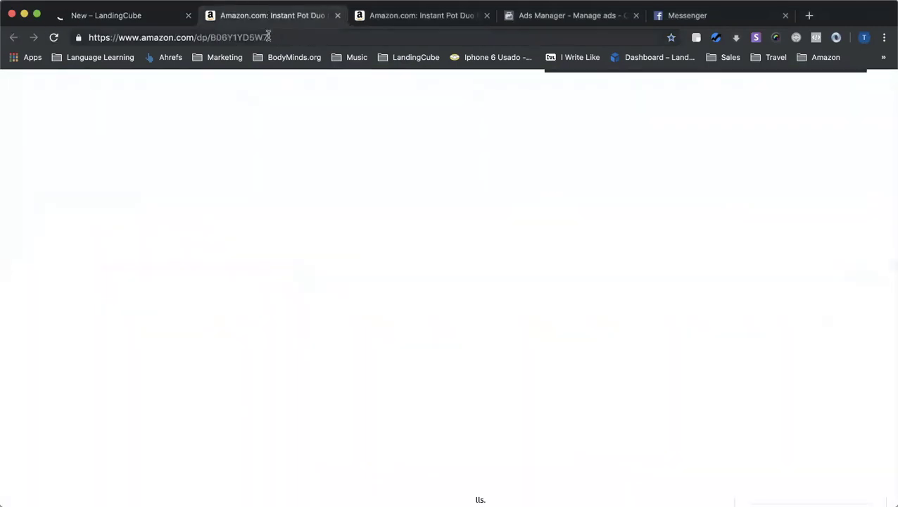
left_click(149, 15)
left_click(457, 161)
type("https://www.amazon.com/dp/B06Y1YD5W7")
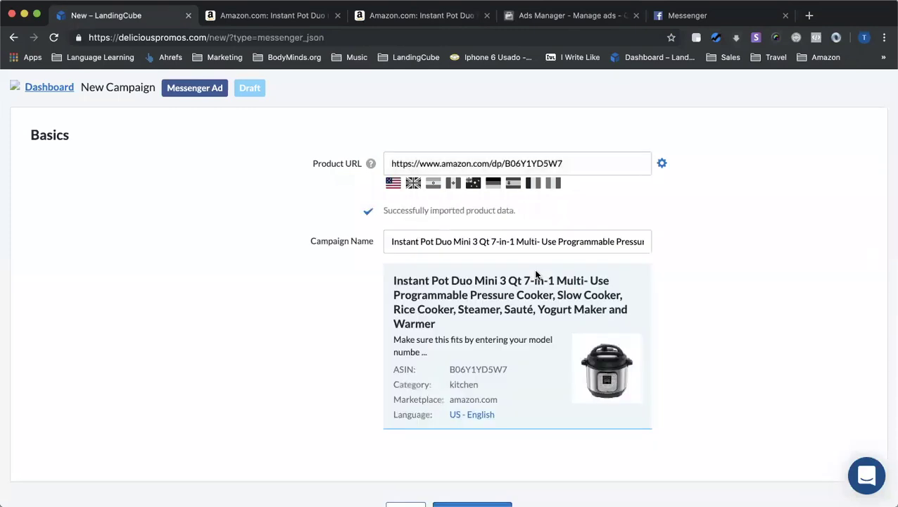
scroll(536, 274, "down", 2)
left_click(483, 434)
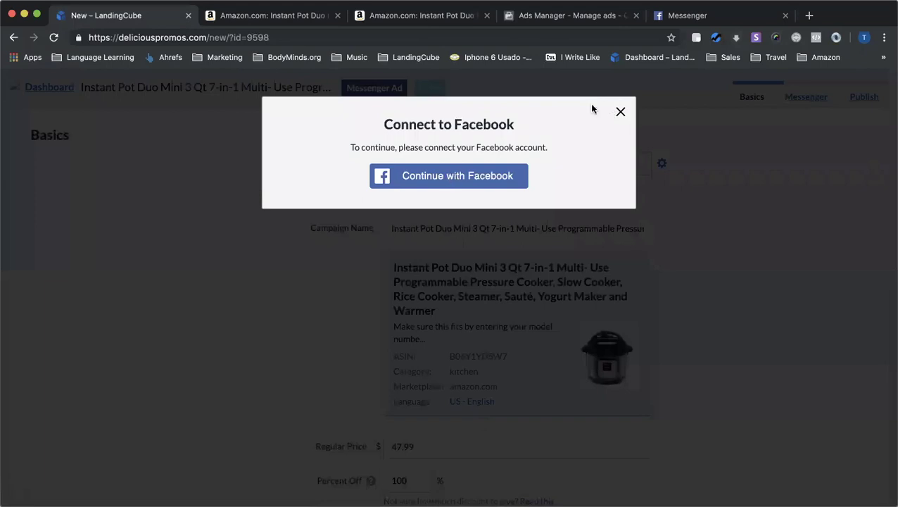
Dismiss the Facebook prompt, set Percent Off to 25, and save the campaign basics
left_click(620, 114)
scroll(520, 274, "down", 2)
scroll(524, 361, "down", 2)
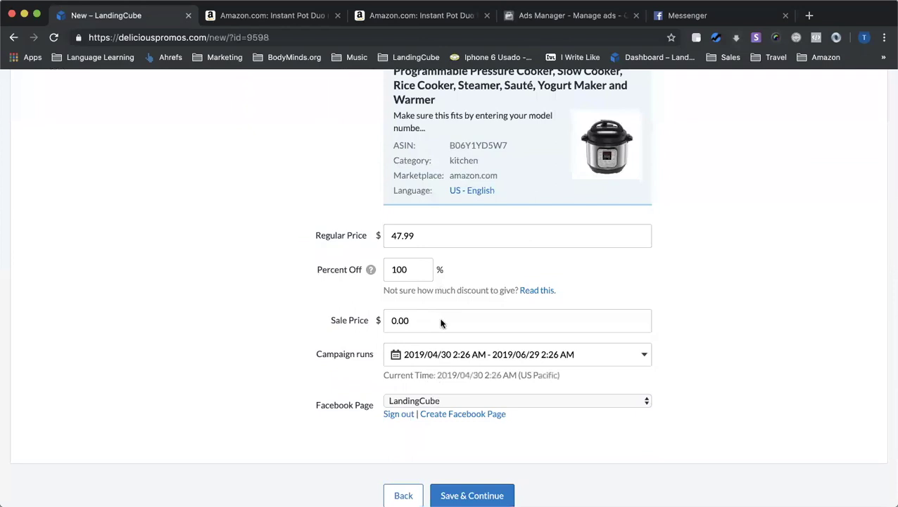
scroll(422, 337, "up", 1)
left_click(385, 337)
double_click(405, 286)
type("25")
scroll(274, 329, "down", 2)
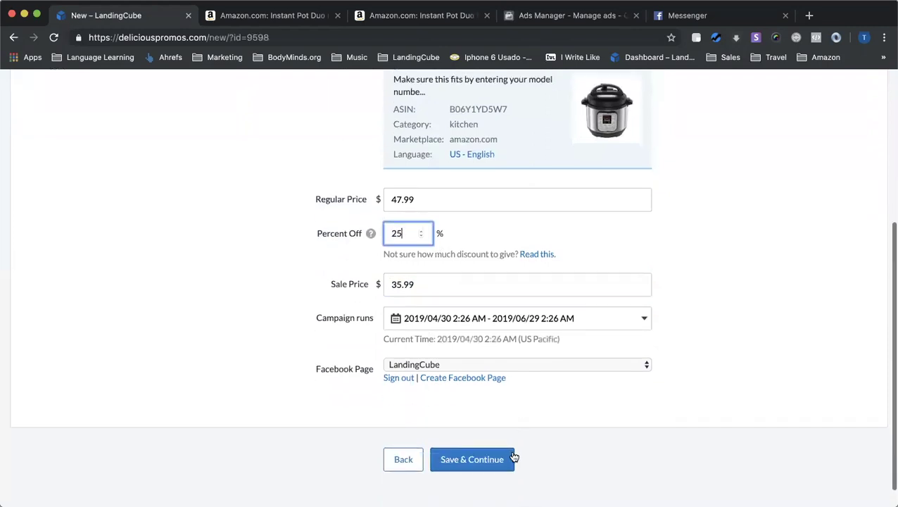
left_click(486, 461)
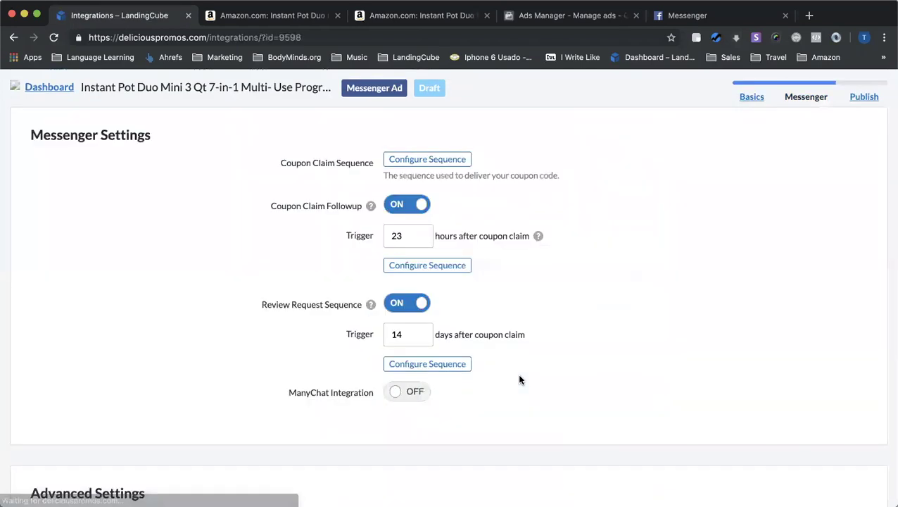
Open the coupon claim sequence editor and look over its Welcome Title
left_click(427, 160)
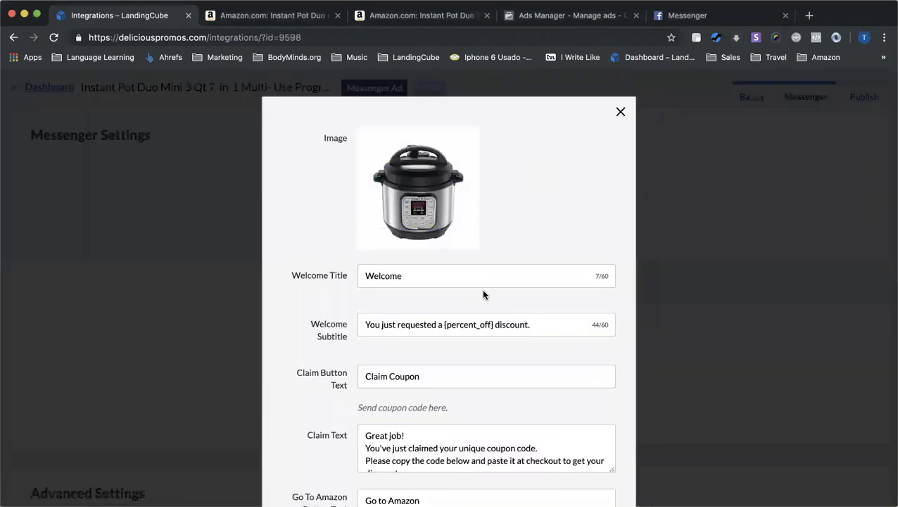
scroll(444, 167, "down", 3)
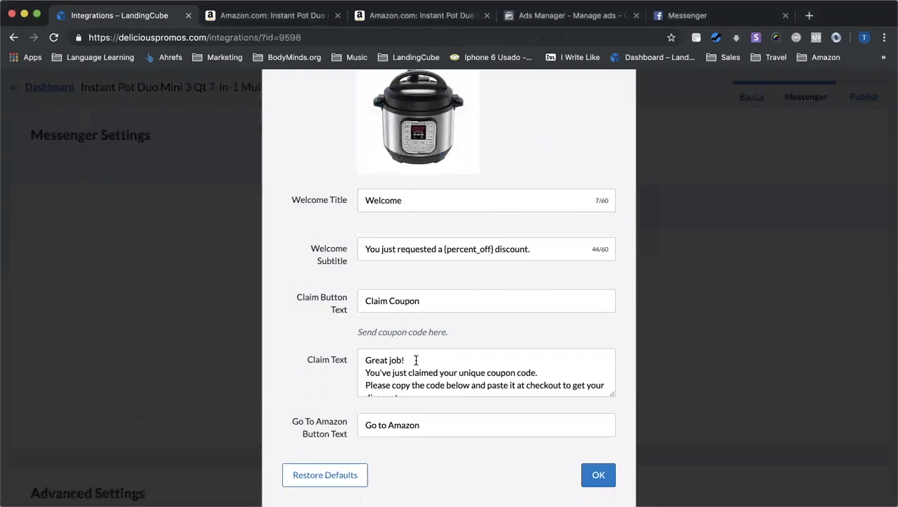
key("Tab")
scroll(473, 362, "down", 1)
scroll(347, 448, "down", 1)
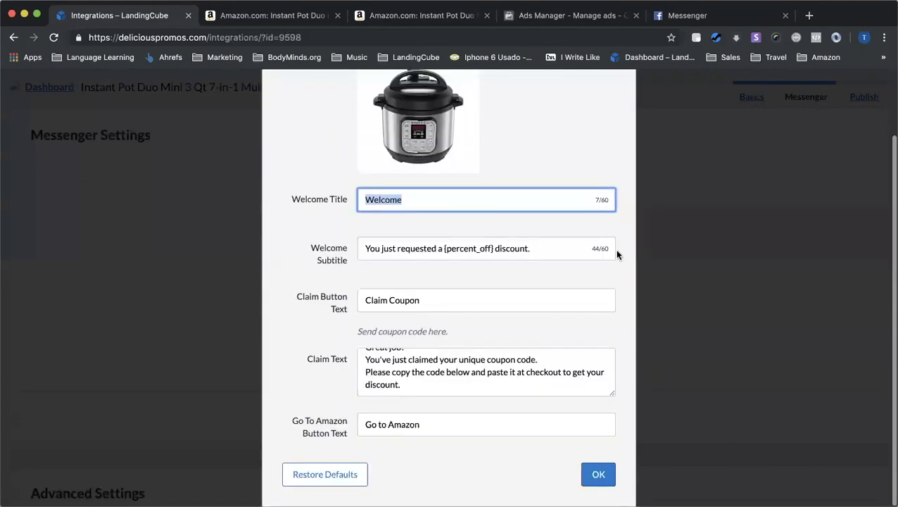
left_click(618, 244)
Check the Welcome Subtitle, then close the coupon claim sequence editor
scroll(423, 362, "up", 1)
scroll(430, 373, "down", 1)
scroll(423, 363, "down", 2)
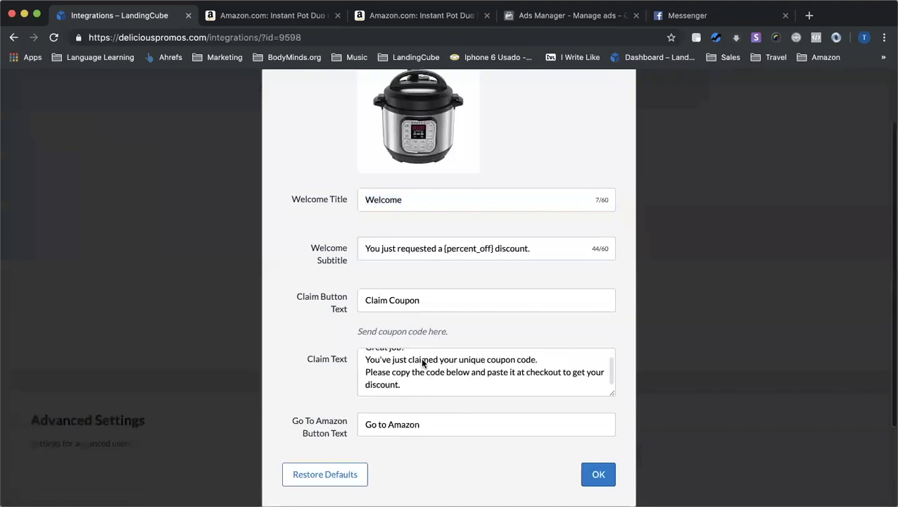
scroll(417, 317, "up", 3)
scroll(411, 303, "down", 2)
left_click(544, 254)
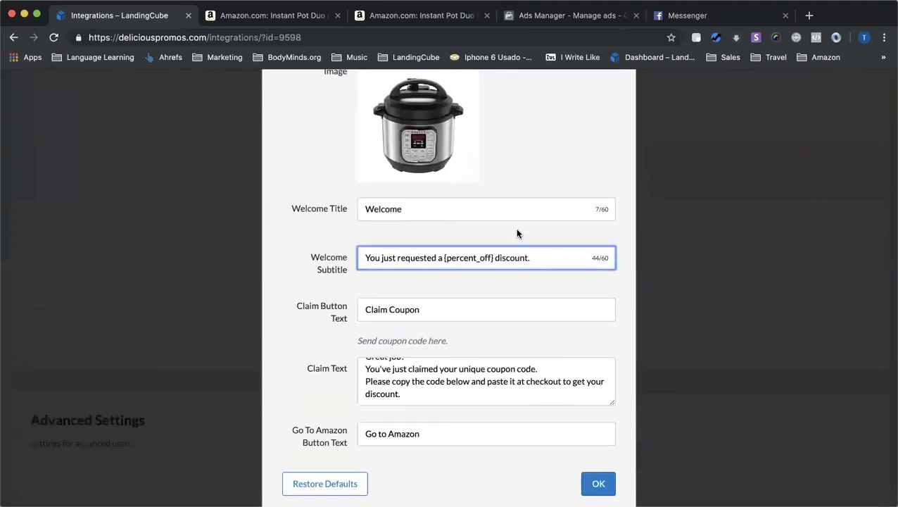
scroll(517, 234, "up", 2)
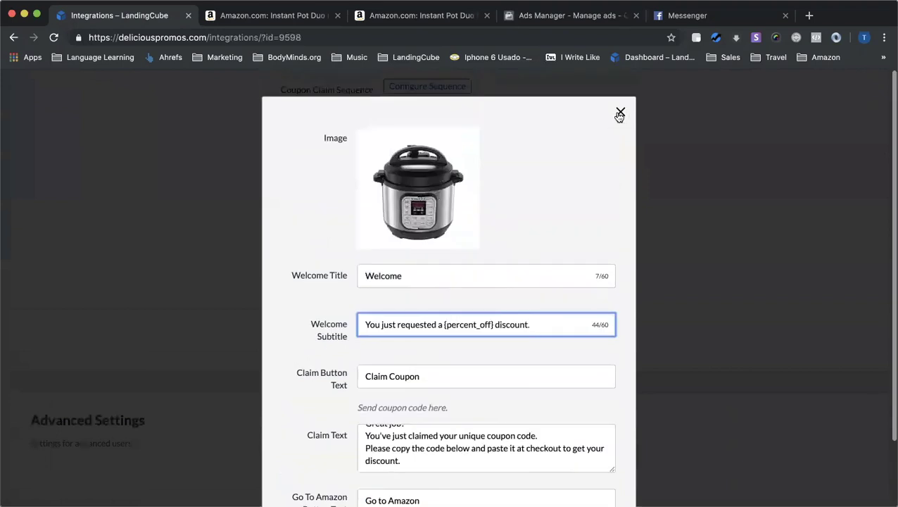
left_click(619, 114)
scroll(484, 153, "up", 2)
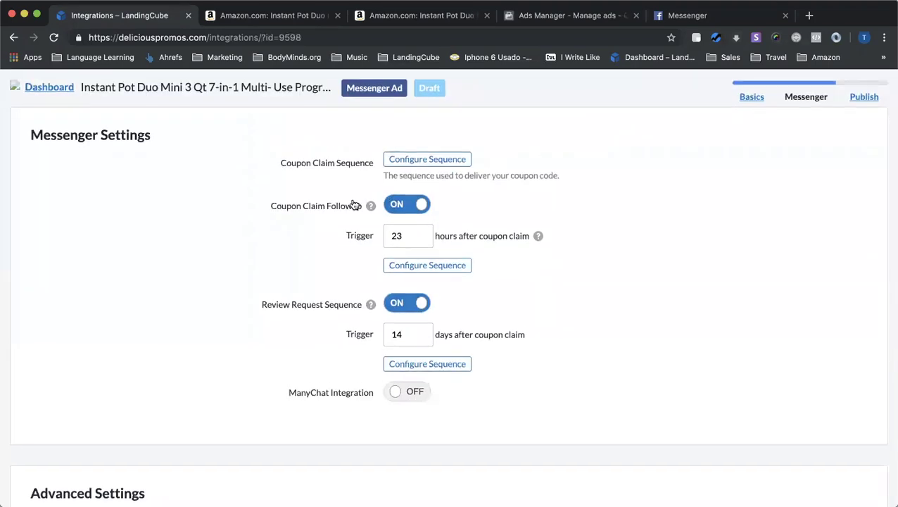
Check the 23-hour coupon claim followup trigger and its message sequence
double_click(394, 236)
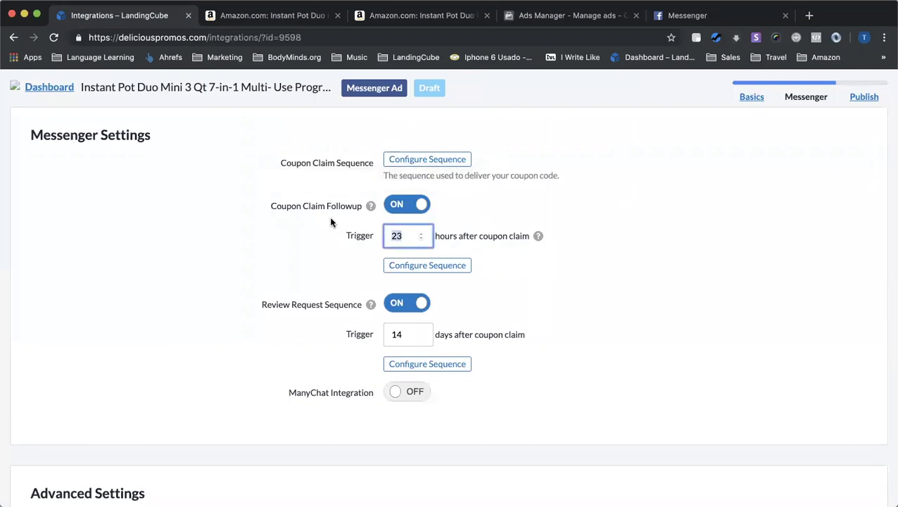
left_click(427, 265)
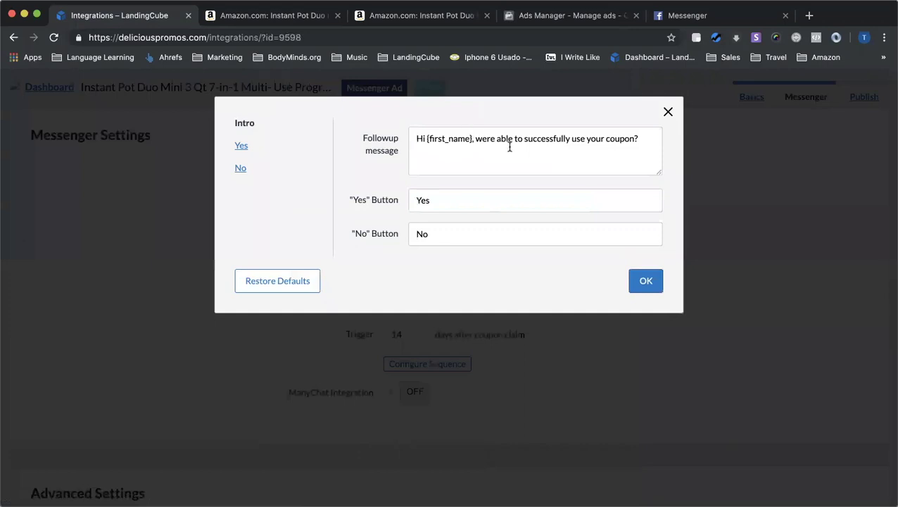
left_click(668, 112)
scroll(534, 266, "down", 1)
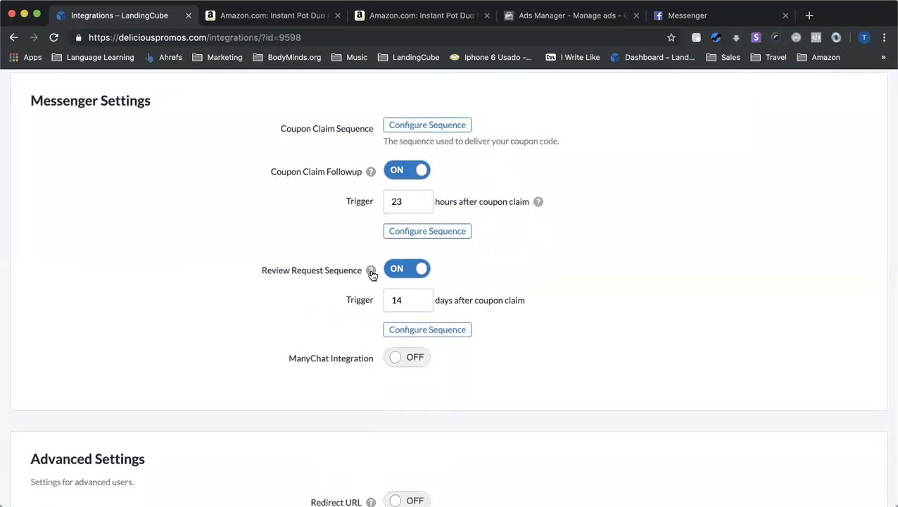
Review the review request sequence, including the messages sent after a Yes reply
left_click(420, 333)
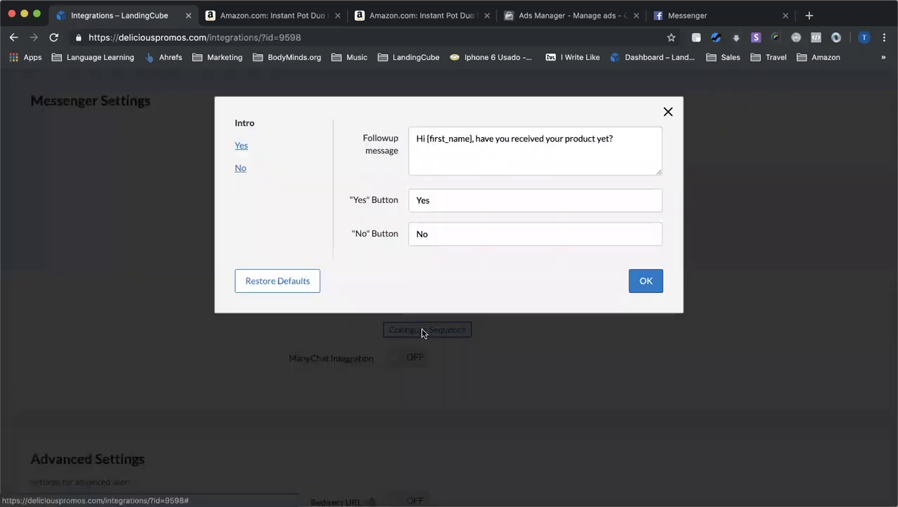
left_click(245, 147)
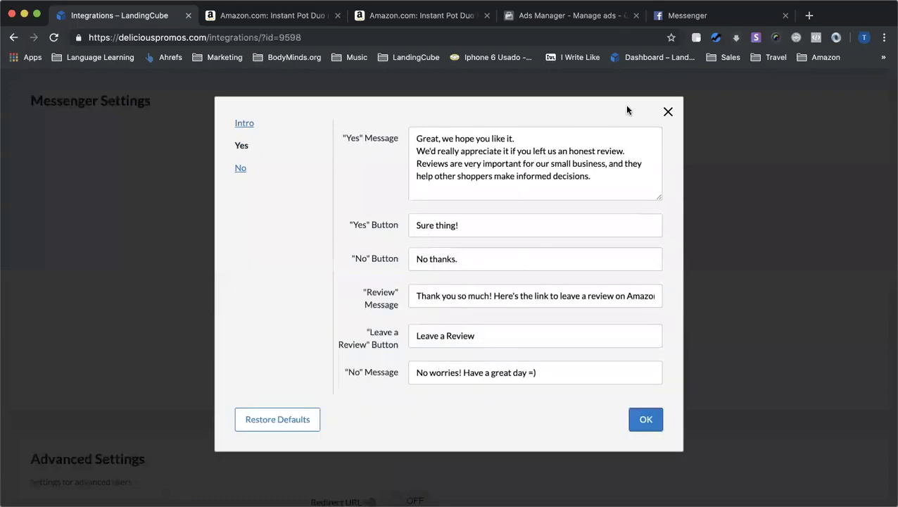
left_click(668, 111)
scroll(669, 225, "down", 5)
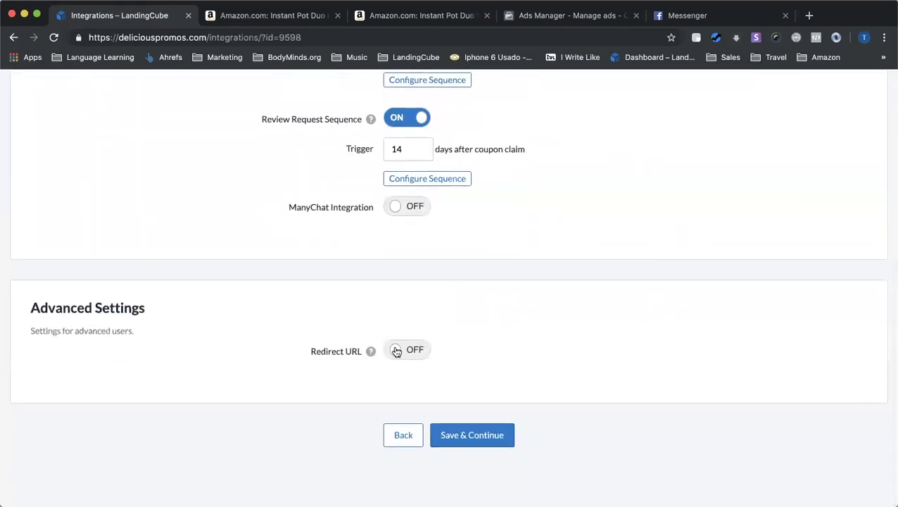
Try the Redirect URL option with Normal URL, then leave it turned off
left_click(395, 352)
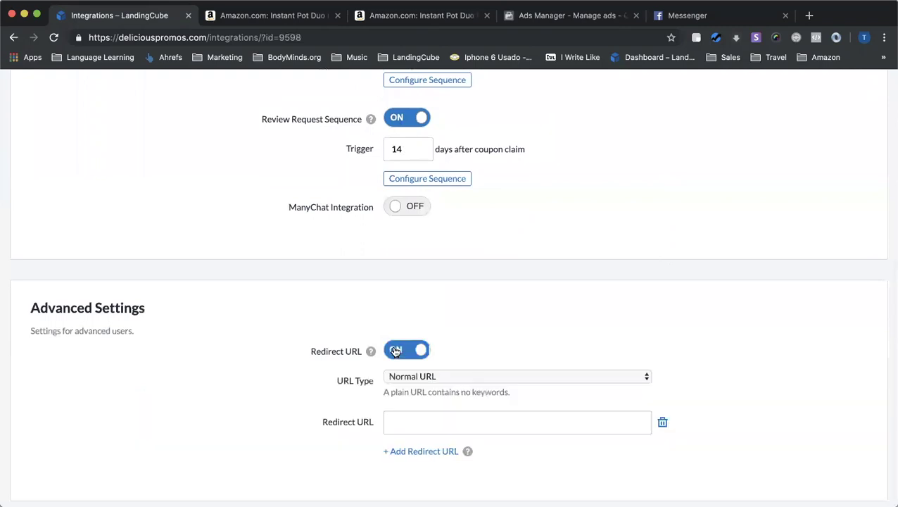
left_click(427, 374)
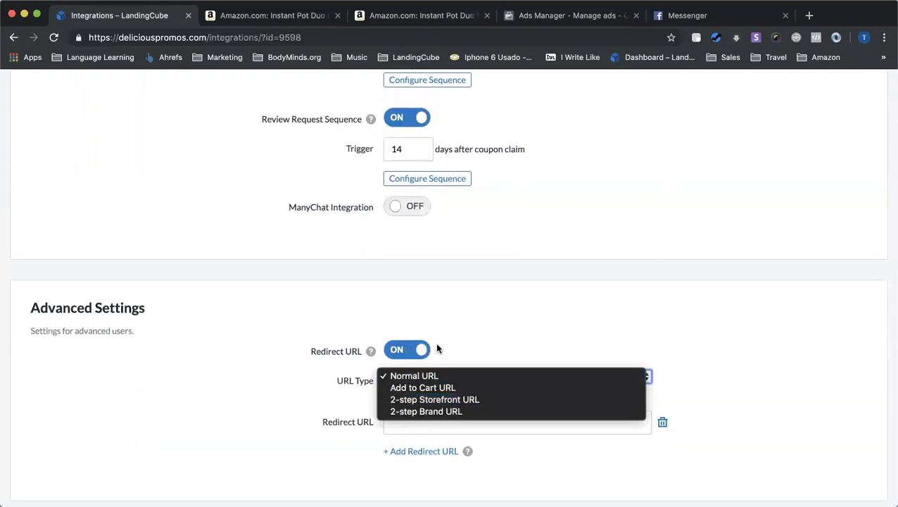
left_click(420, 352)
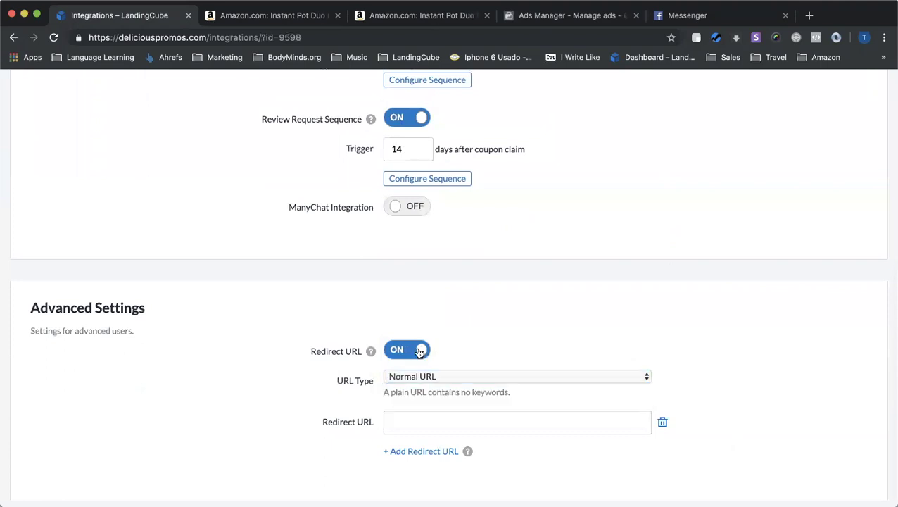
left_click(419, 351)
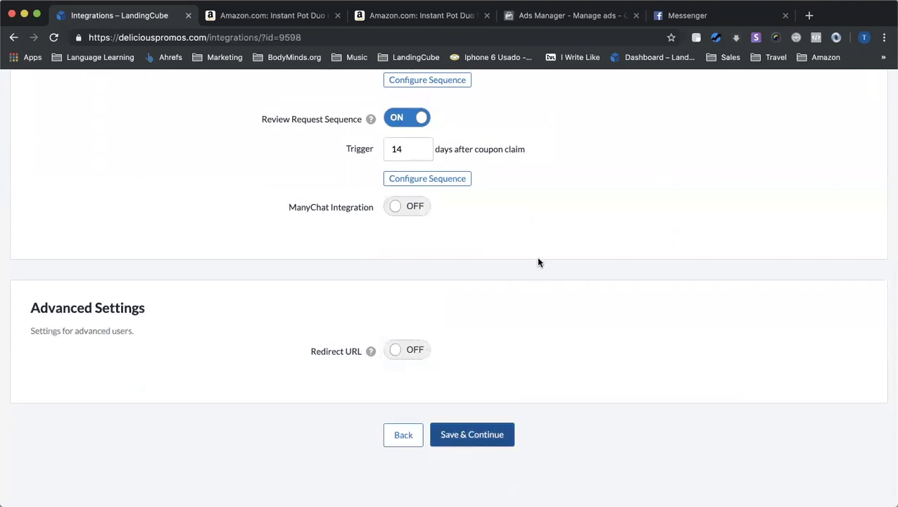
scroll(539, 262, "up", 3)
scroll(544, 337, "down", 2)
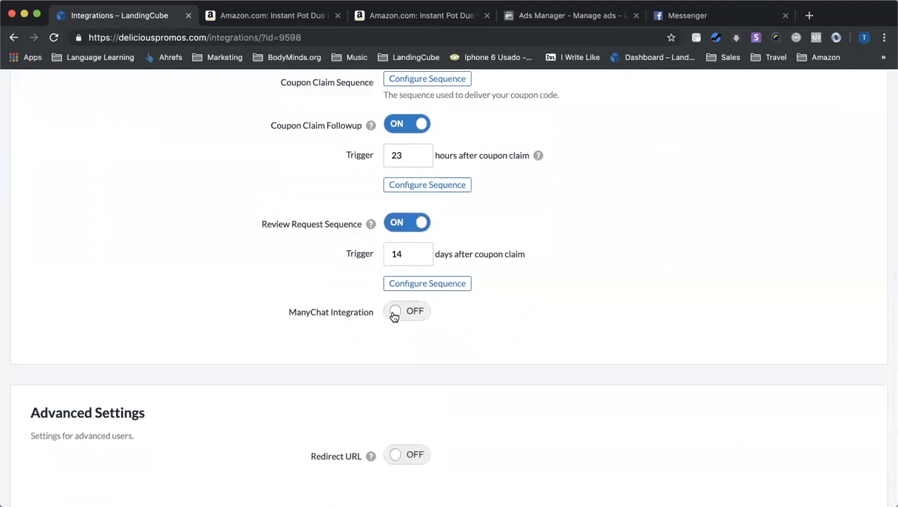
Leave ManyChat integration off and save the Messenger settings to reach Publish
left_click(395, 315)
left_click(459, 342)
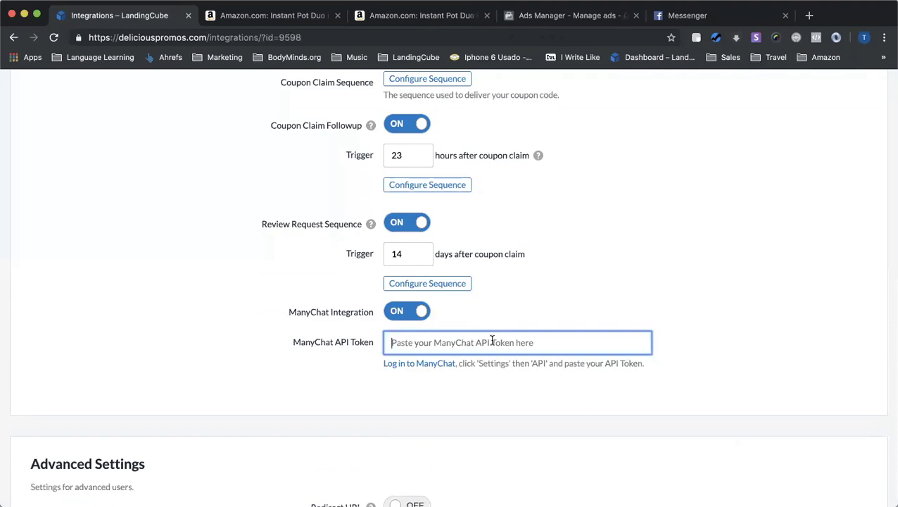
left_click(417, 312)
left_click(418, 312)
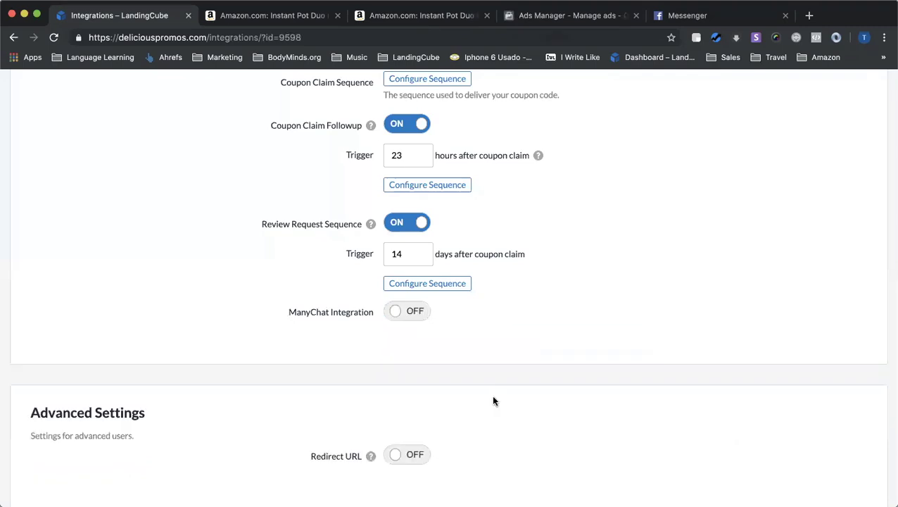
scroll(491, 401, "down", 3)
left_click(479, 433)
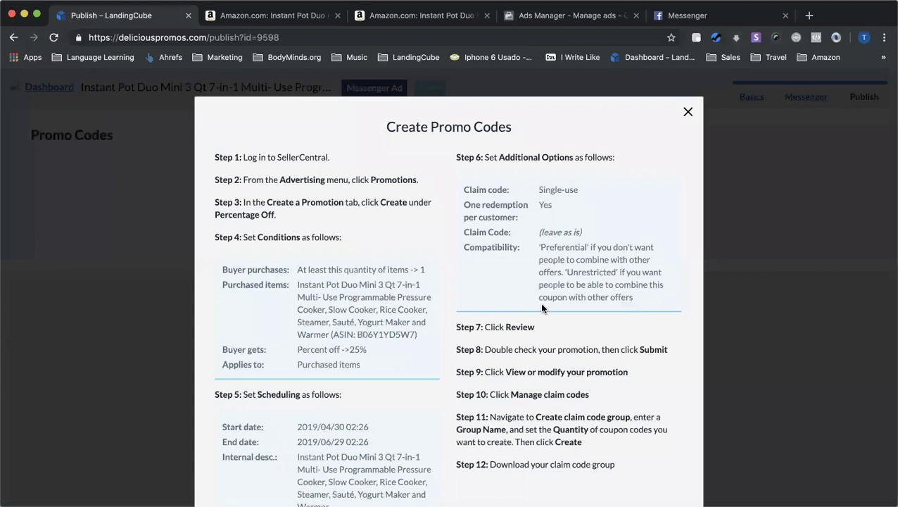
Dismiss the Create Promo Codes instructions, attach amazon promo codes.txt, and save the page
scroll(541, 308, "down", 2)
scroll(601, 362, "down", 2)
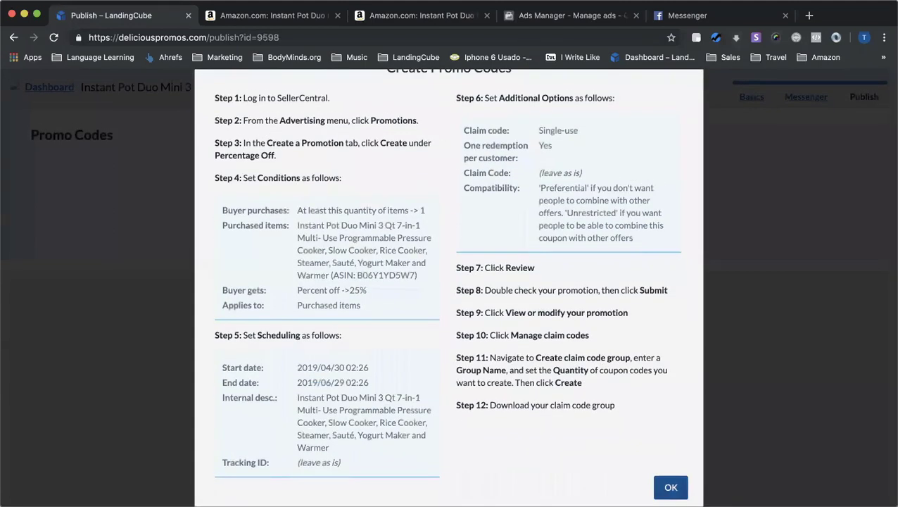
left_click(671, 487)
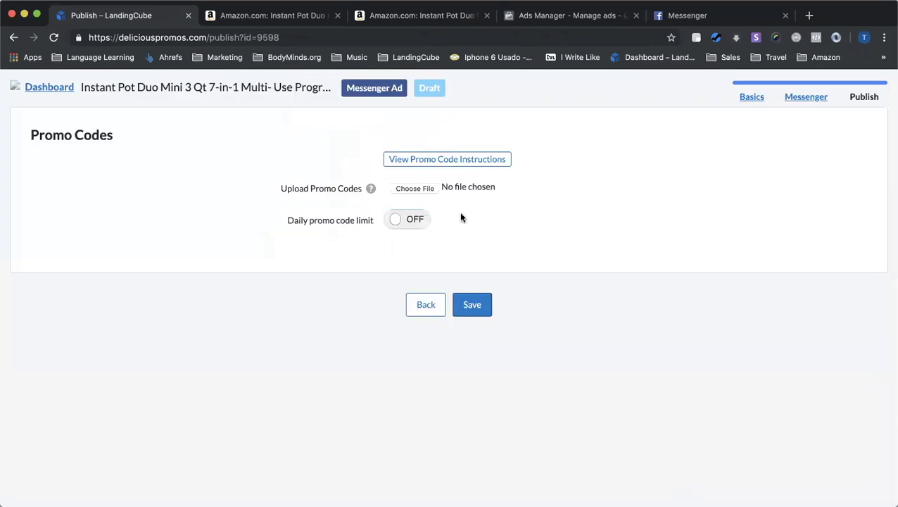
left_click(427, 190)
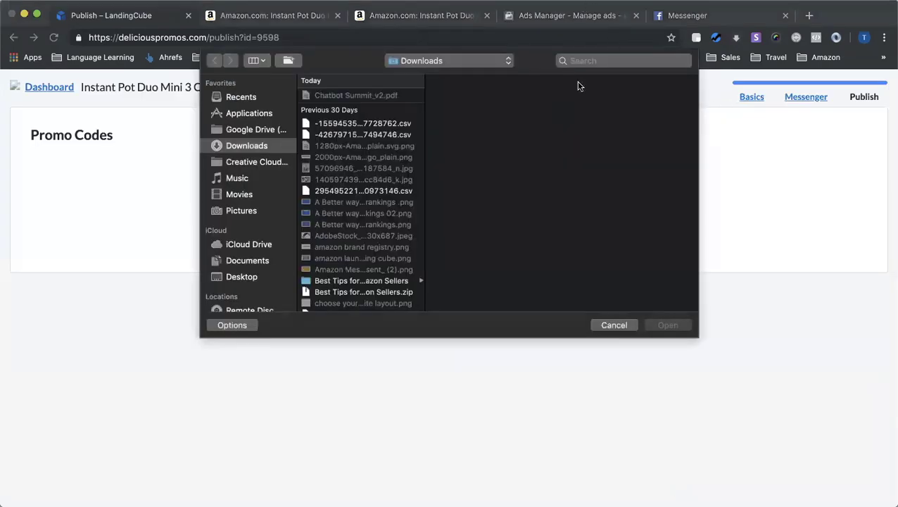
left_click(587, 60)
type("amazon")
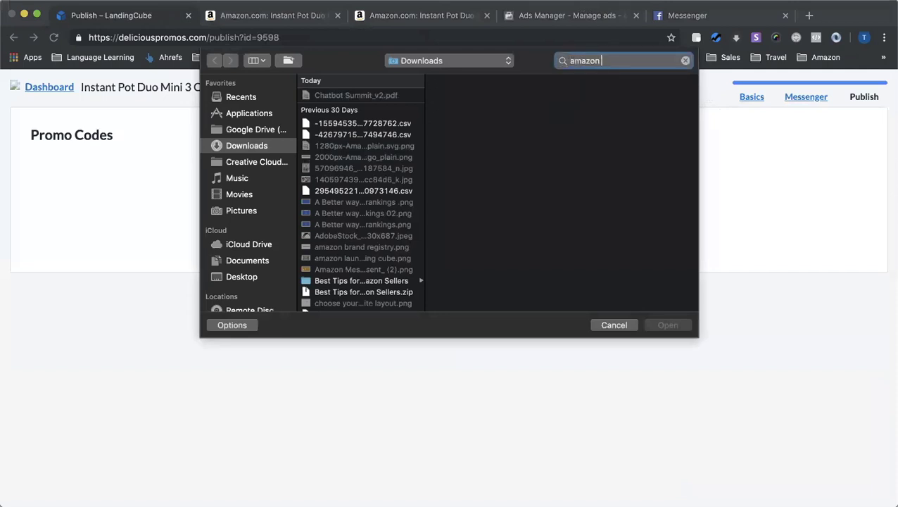
type(" promo")
left_click(350, 116)
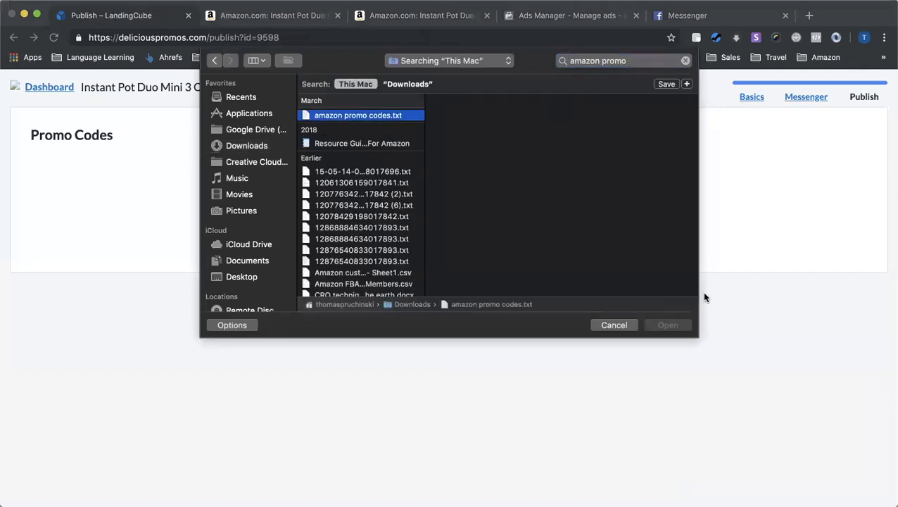
left_click(667, 324)
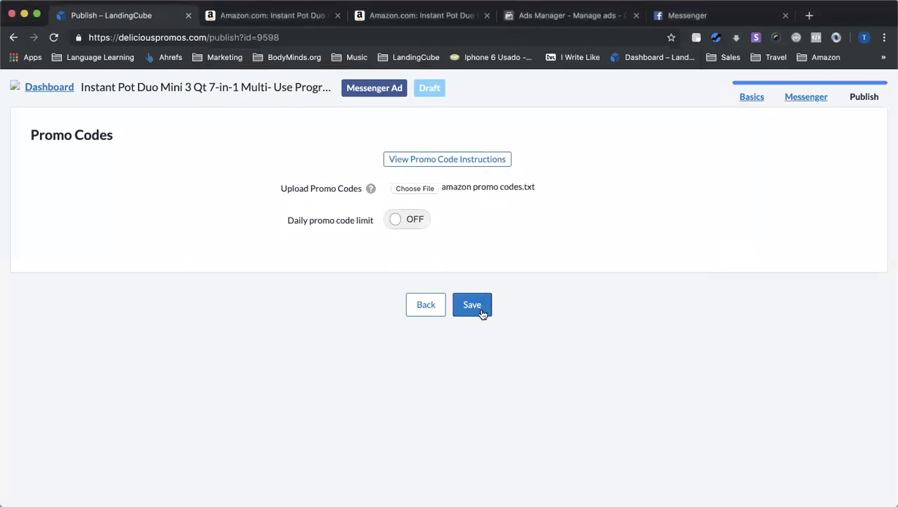
left_click(472, 305)
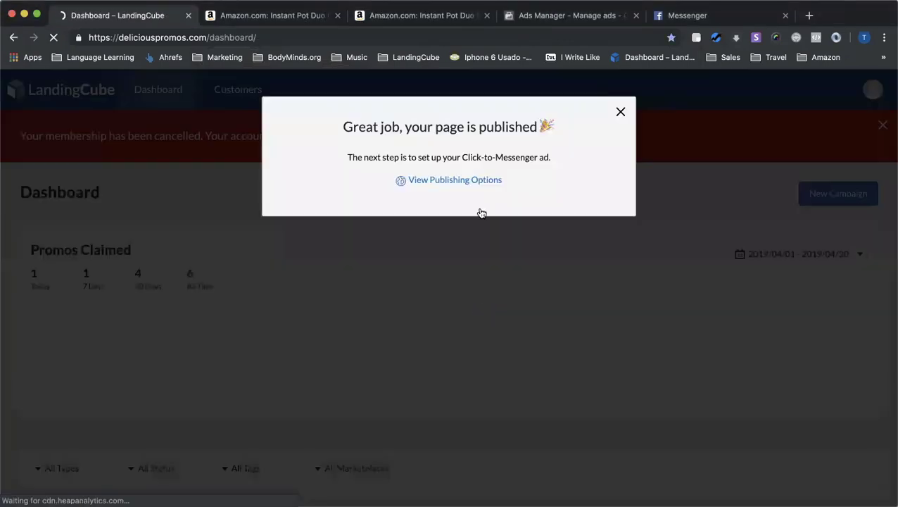
Copy the Messenger Ad's JSON code from View Publishing Options and go to the Ads Manager tab
left_click(463, 180)
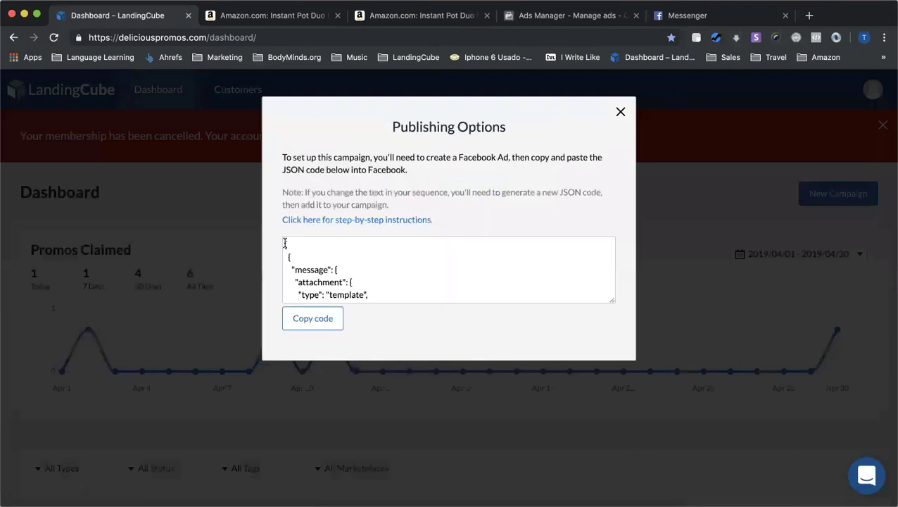
left_click_drag(284, 243, 373, 317)
left_click(320, 324)
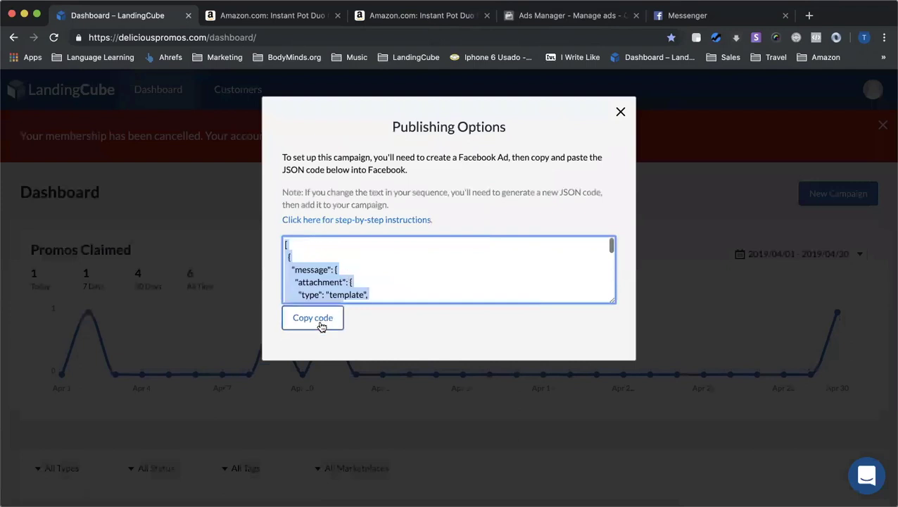
left_click(322, 322)
left_click(307, 318)
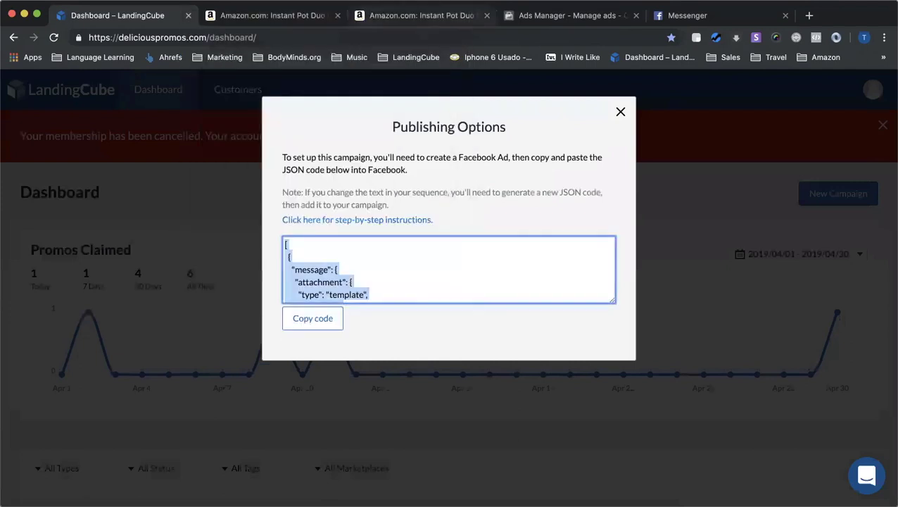
left_click(586, 18)
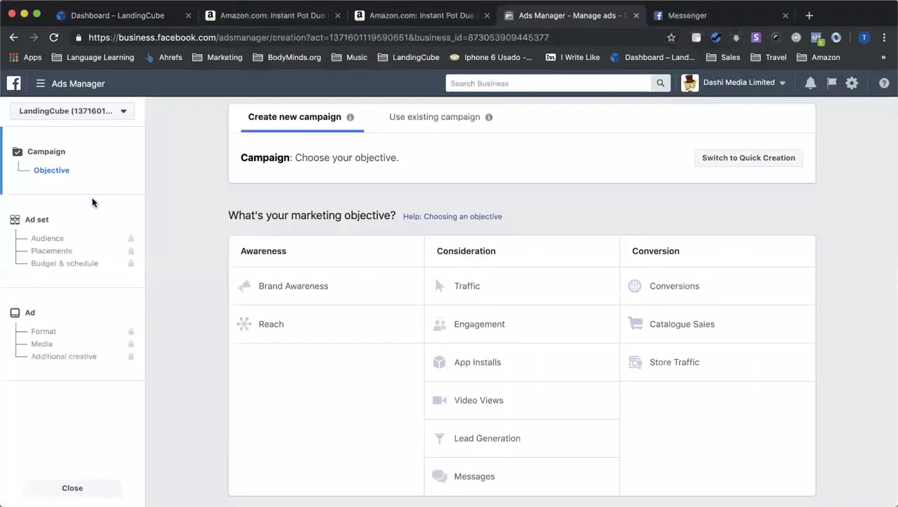
Choose Messages as the campaign objective, enter 'OK Dem' in the name field, and continue
left_click(476, 477)
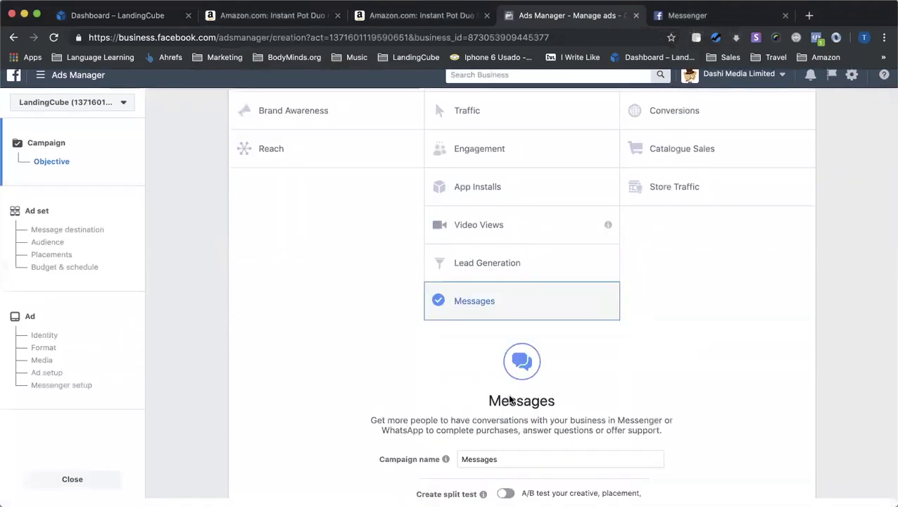
scroll(537, 296, "down", 3)
left_click_drag(505, 350, 422, 349)
type("OK Demo")
left_click(524, 456)
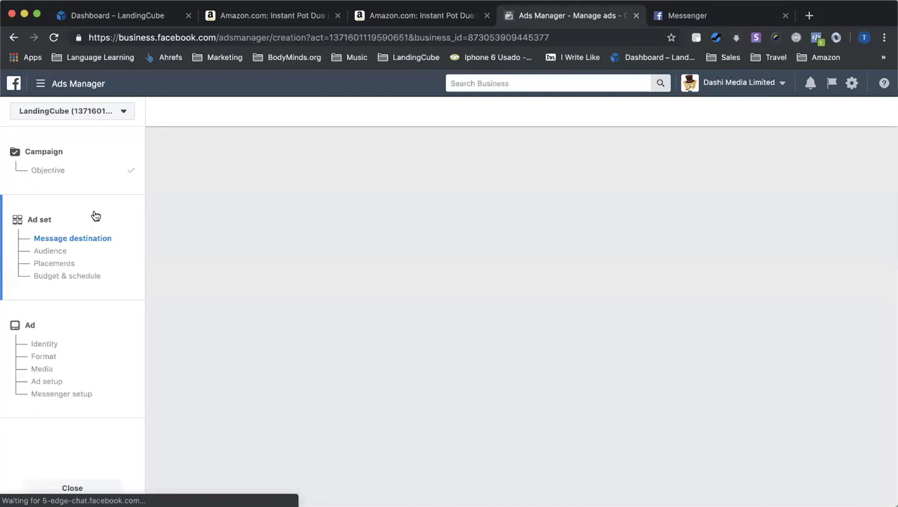
Move from the ad set settings to the ad level and reach its Messenger setup
scroll(306, 348, "down", 5)
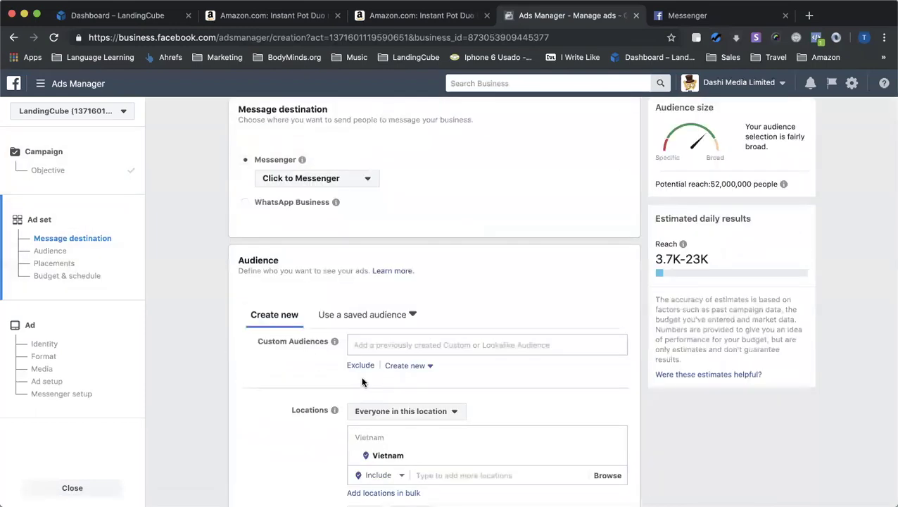
scroll(421, 429, "down", 10)
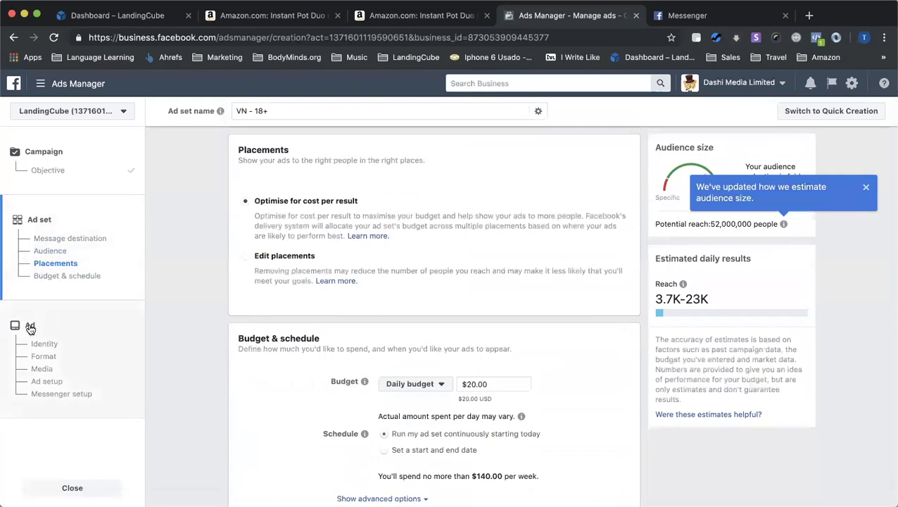
left_click(30, 328)
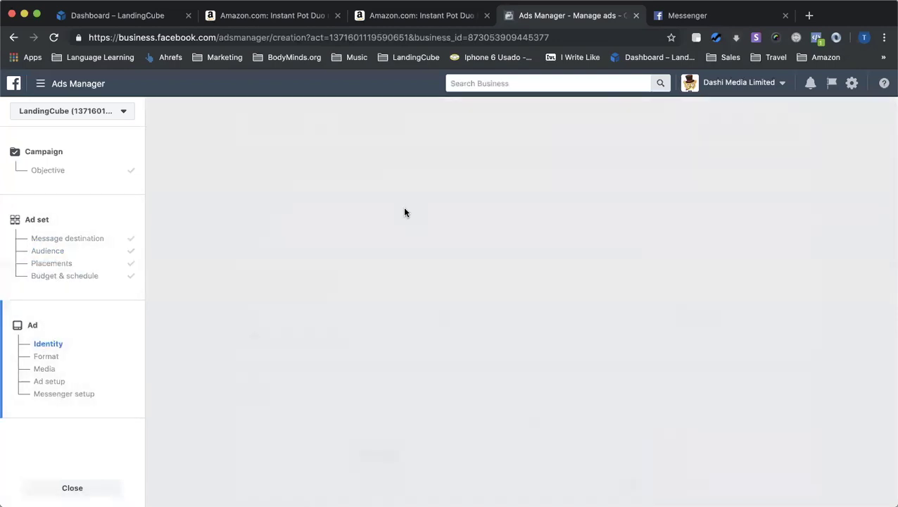
scroll(419, 305, "down", 9)
scroll(420, 310, "down", 12)
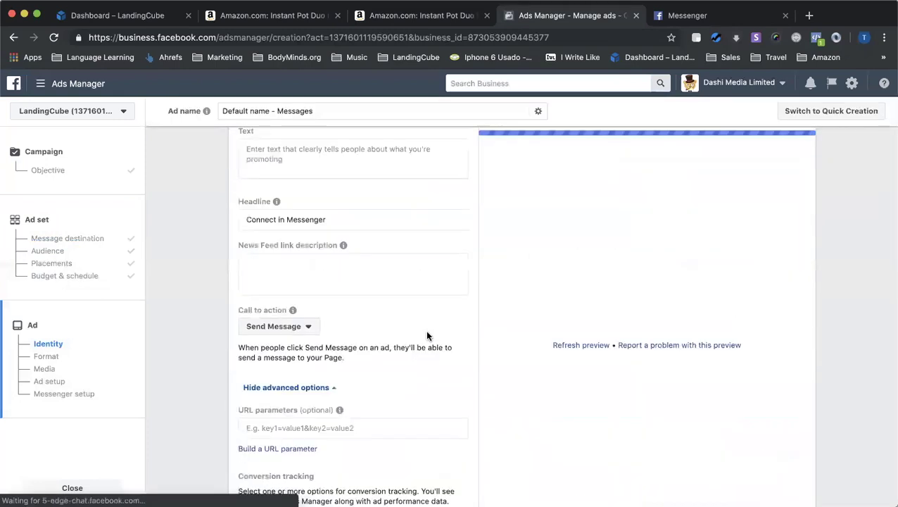
scroll(409, 371, "down", 3)
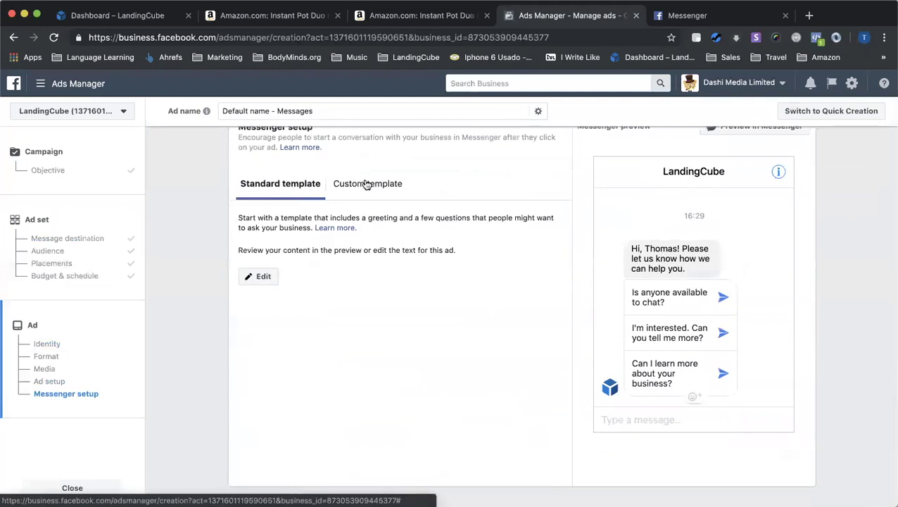
Start a new custom template, switch it to JSON, and delete all its JSON
left_click(366, 184)
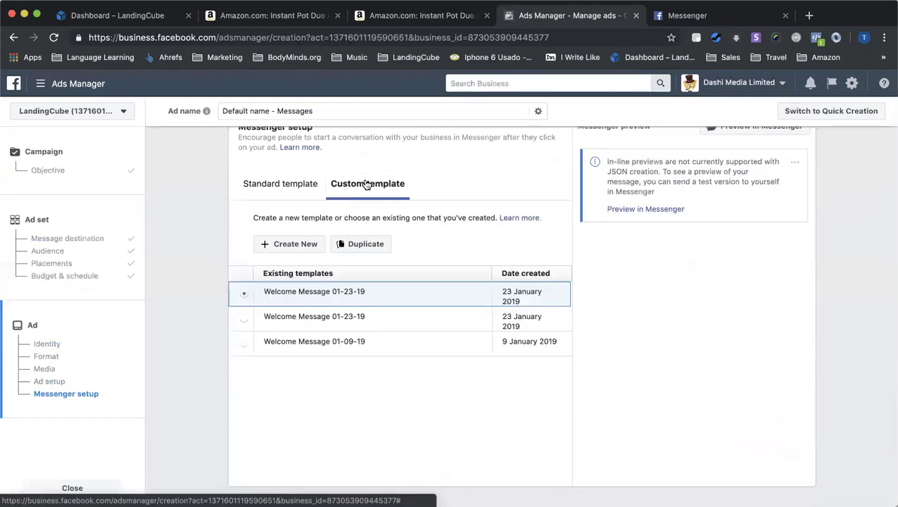
left_click(286, 246)
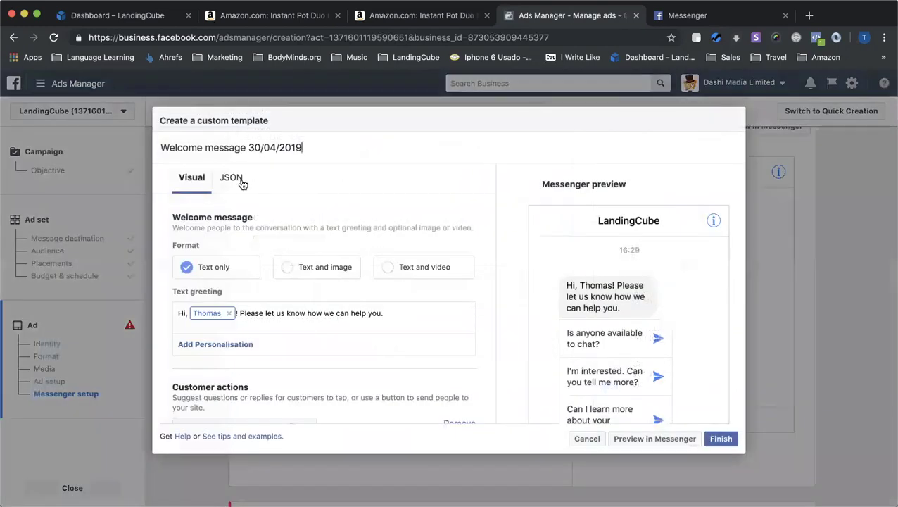
left_click(230, 179)
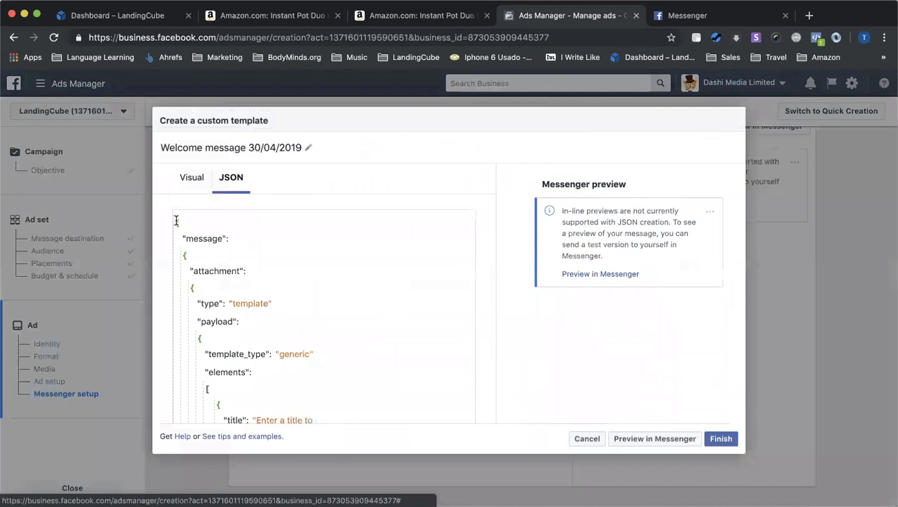
left_click_drag(176, 221, 281, 374)
left_click(279, 370)
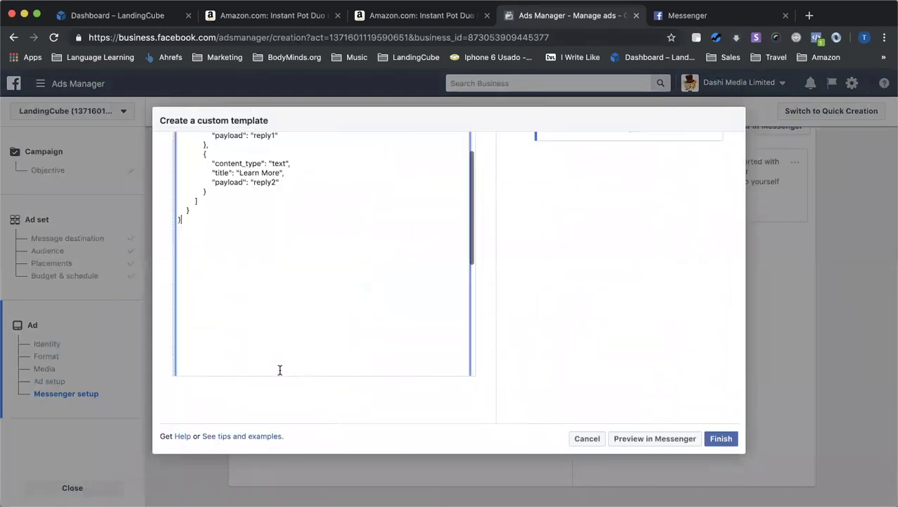
scroll(285, 227, "up", 2)
left_click_drag(191, 282, 181, 169)
left_click_drag(179, 118, 177, 218)
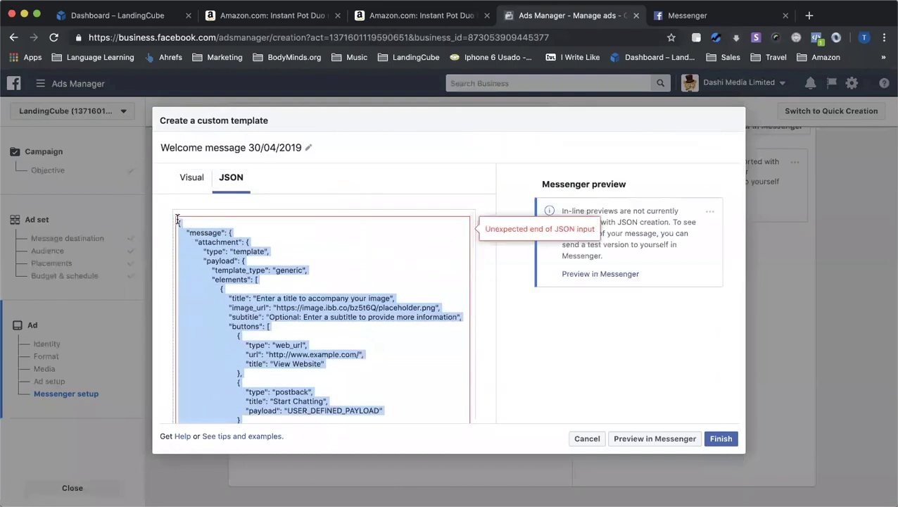
key("BackSpace")
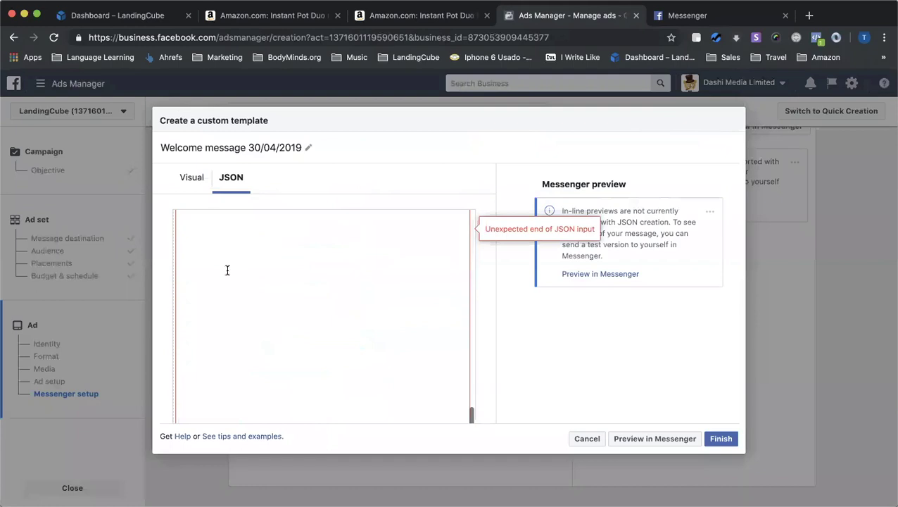
Cancel the custom template unsaved and recheck the ad's pasted Welcome/Claim Coupon JSON
scroll(227, 270, "down", 2)
scroll(227, 270, "up", 2)
scroll(215, 242, "up", 4)
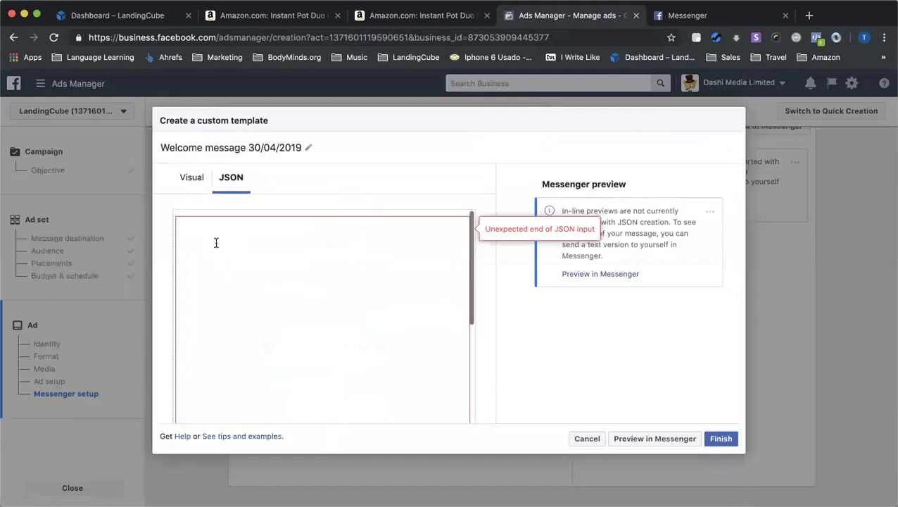
key("Escape")
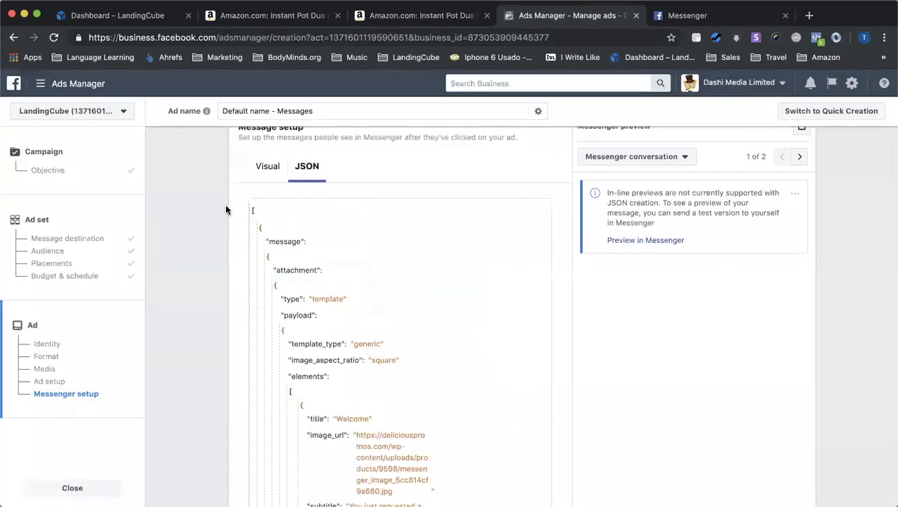
left_click(151, 15)
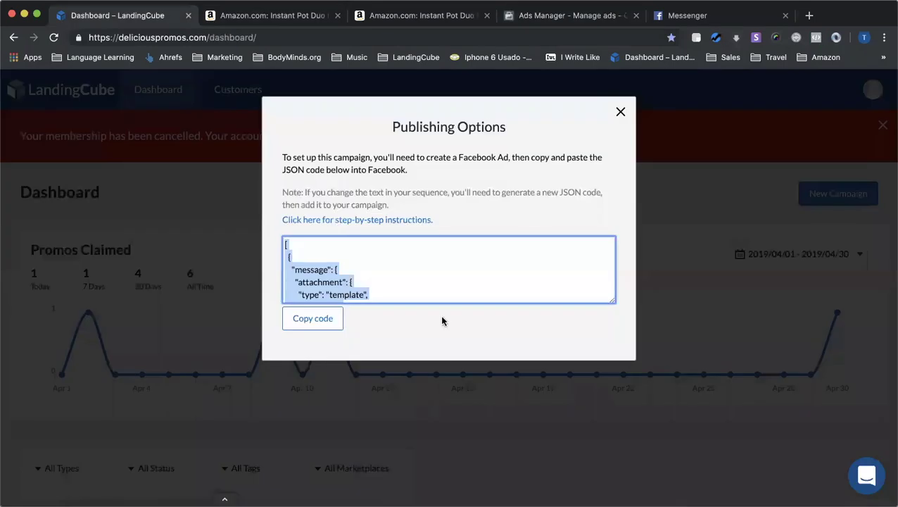
left_click(607, 16)
scroll(409, 355, "down", 5)
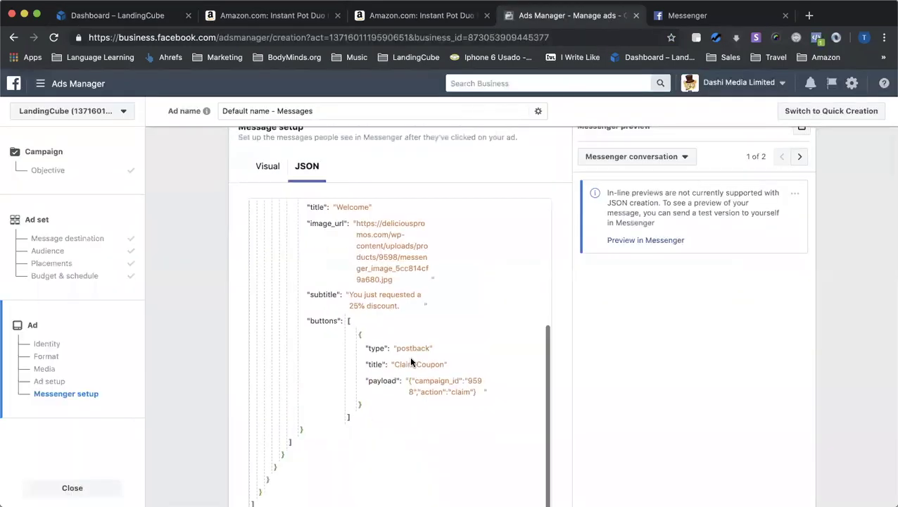
scroll(661, 370, "down", 3)
scroll(646, 226, "up", 5)
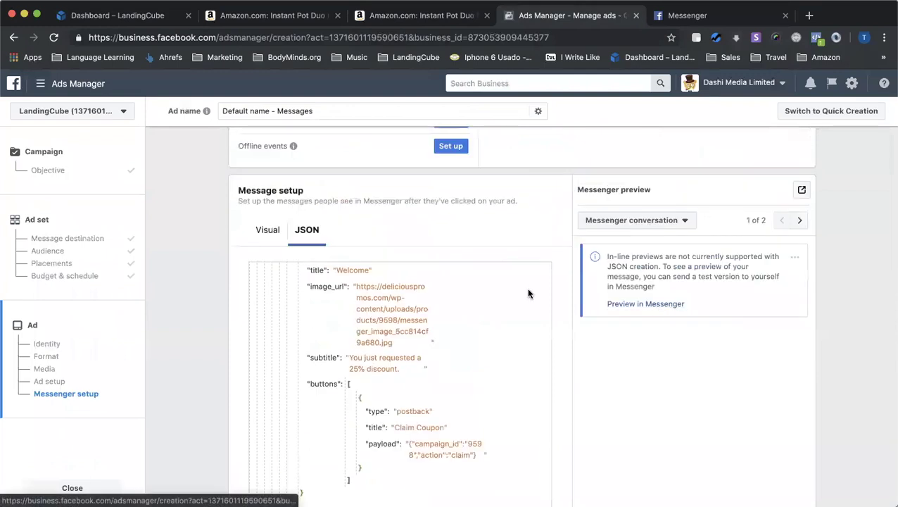
Send the ad as a test and view the resulting Messenger conversation
left_click(640, 304)
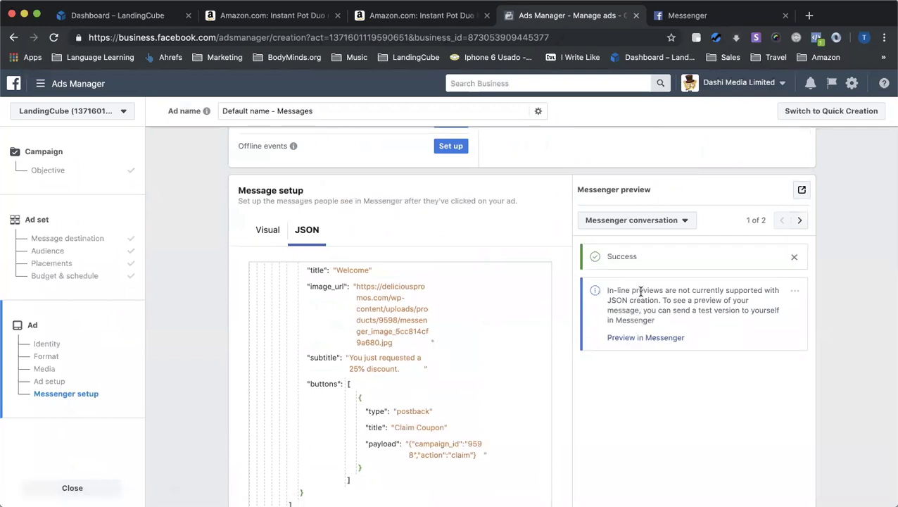
left_click(689, 15)
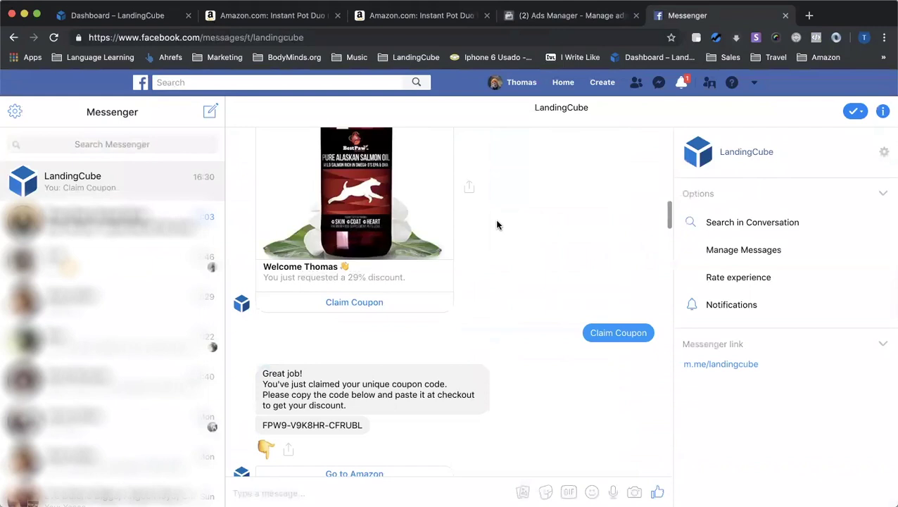
scroll(497, 225, "up", 1)
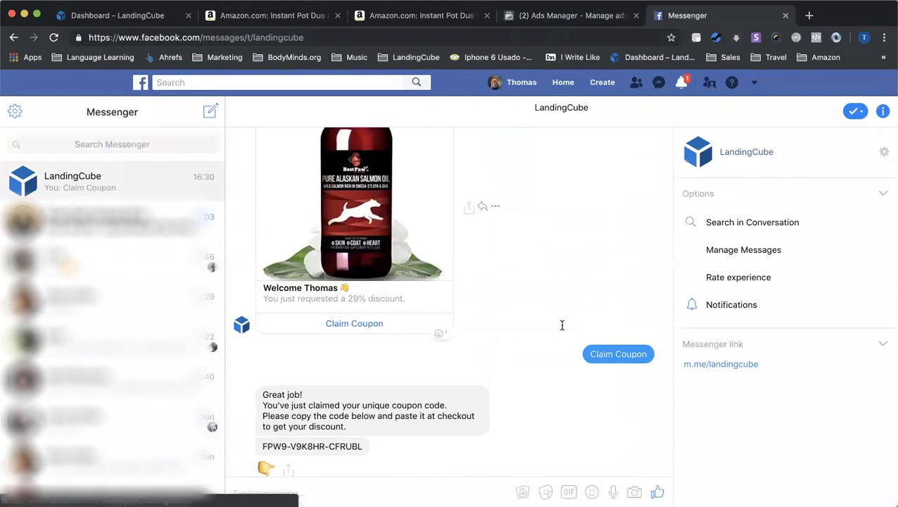
scroll(559, 357, "down", 1)
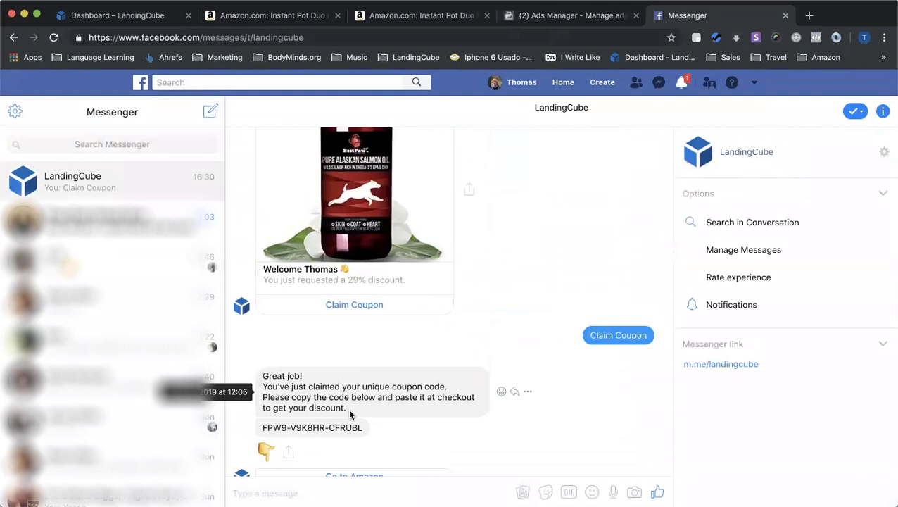
scroll(265, 409, "down", 1)
Select the coupon code in the reply and follow Go to Amazon to the salmon oil page
left_click_drag(262, 407, 363, 405)
scroll(357, 430, "down", 1)
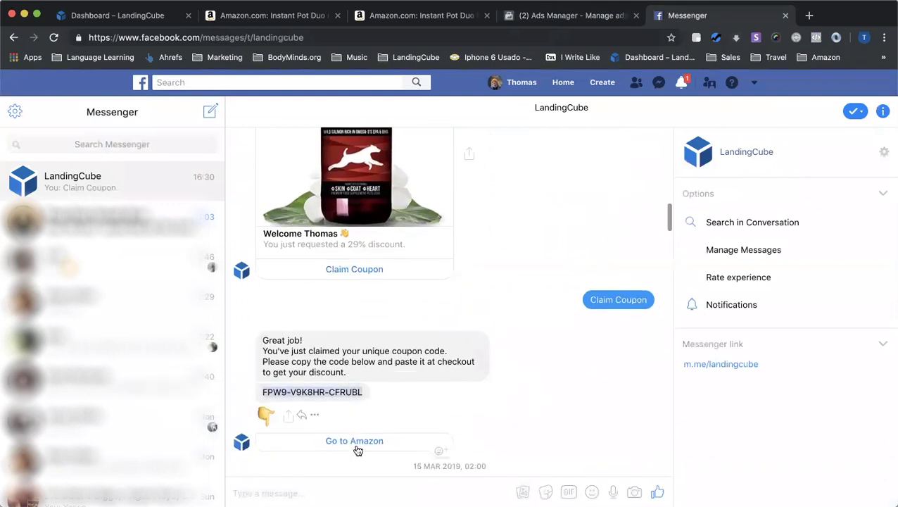
left_click(356, 447)
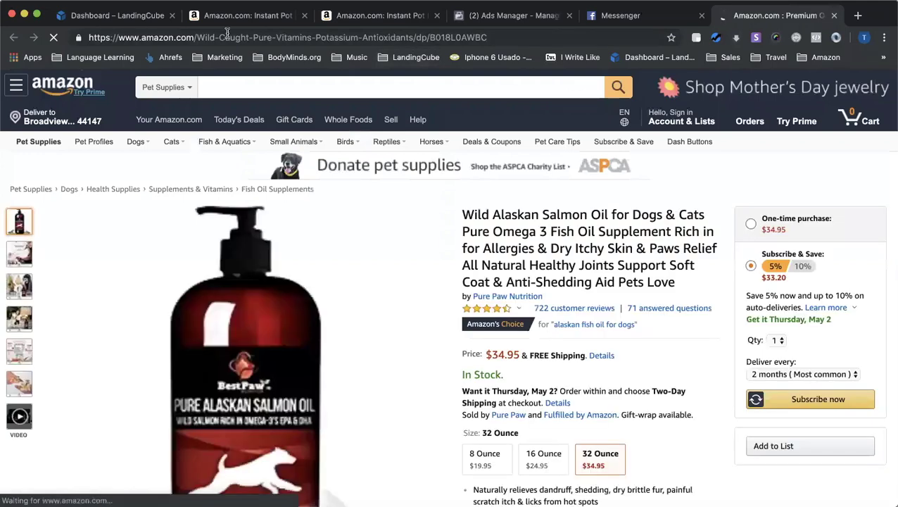
Back in LandingCube, close Publishing Options and the membership banner to see the Messenger Ad Running, 0 of 998 claimed
left_click(147, 15)
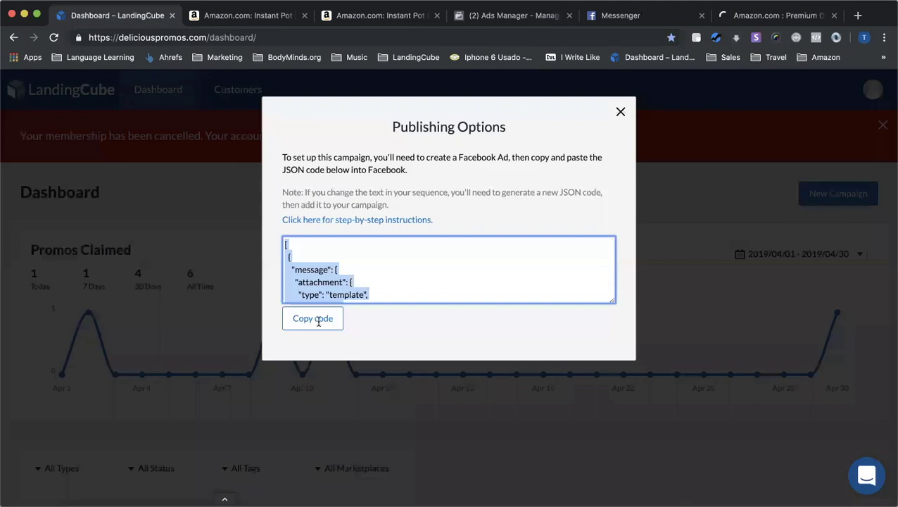
left_click(620, 113)
left_click(868, 124)
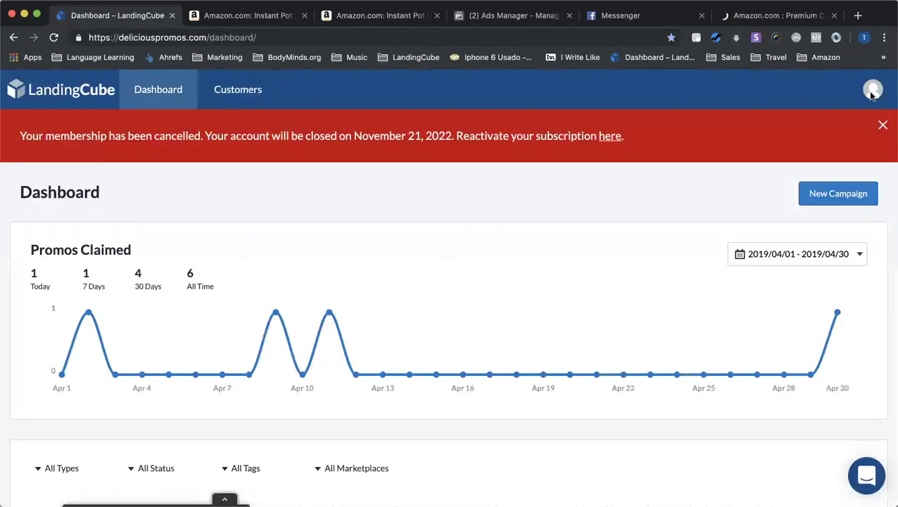
left_click(882, 125)
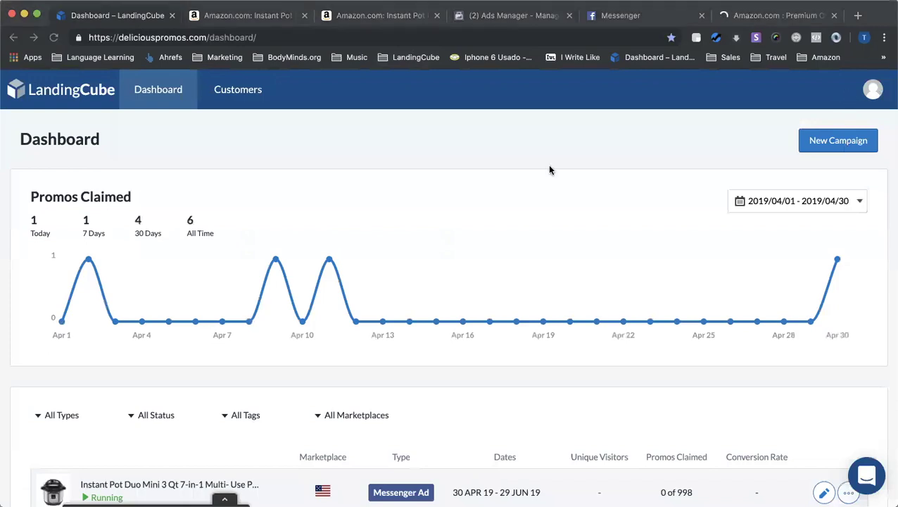
scroll(534, 246, "down", 2)
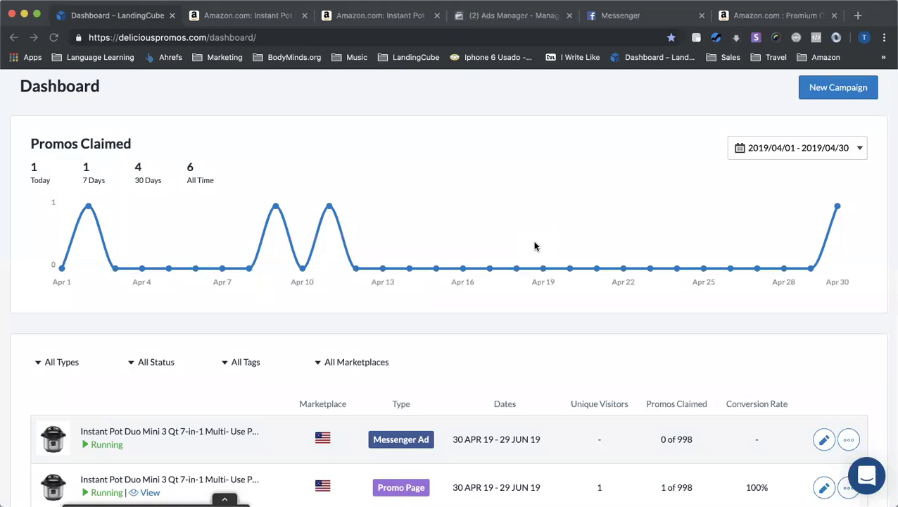
Open the live Salmon Oil – Messenger Page (29% off at $24.81) from the dashboard in a new tab
scroll(534, 245, "down", 5)
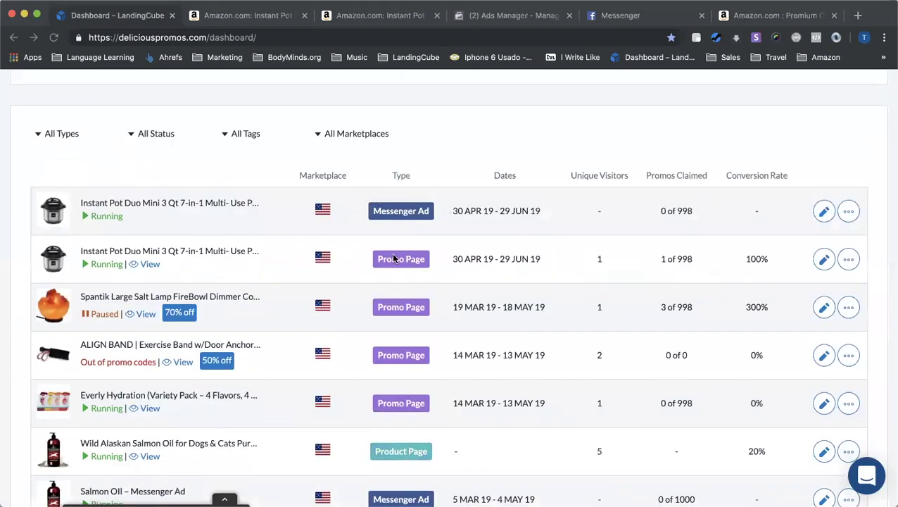
scroll(422, 319, "down", 2)
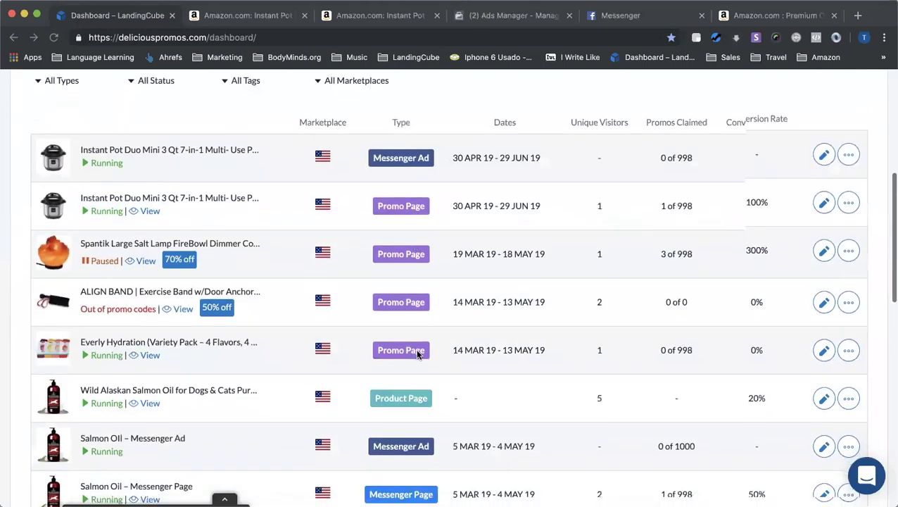
scroll(422, 348, "down", 2)
scroll(390, 387, "down", 2)
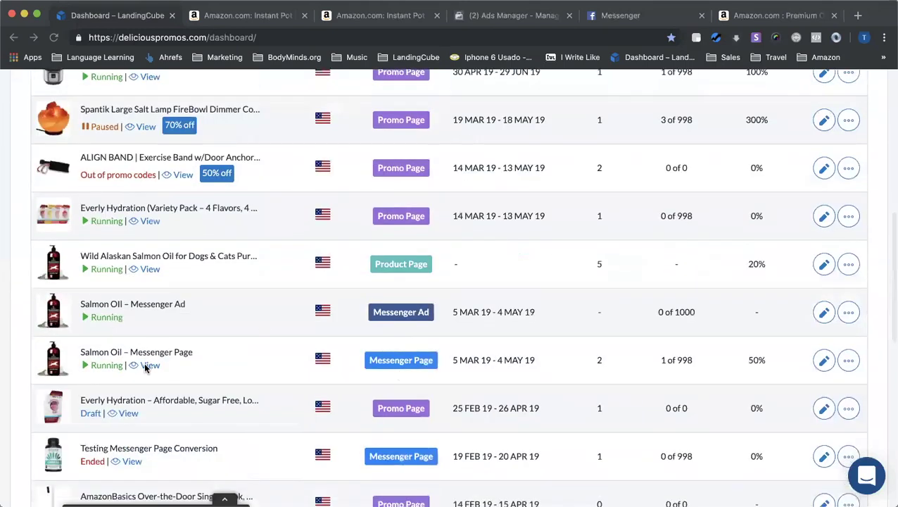
left_click(144, 364)
left_click(217, 21)
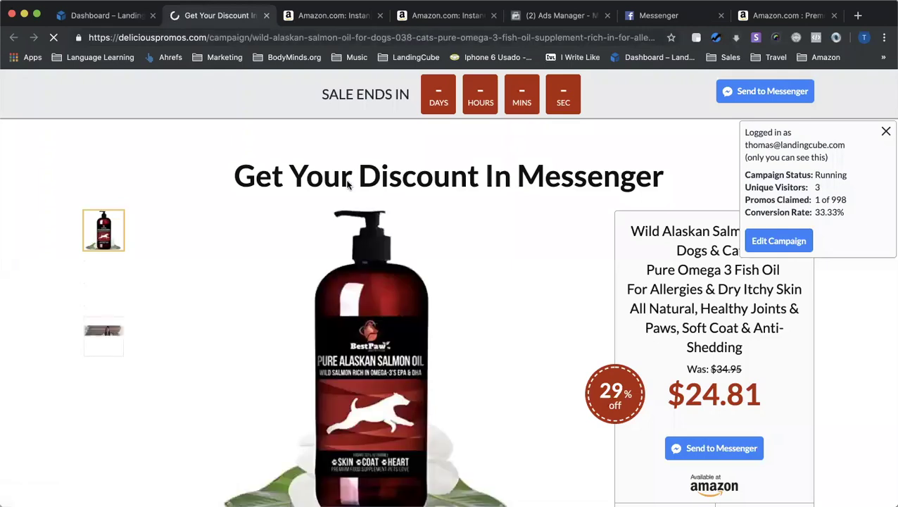
Claim the salmon oil coupon with Send to Messenger, then return to the Get Your Discount tab
scroll(313, 207, "down", 3)
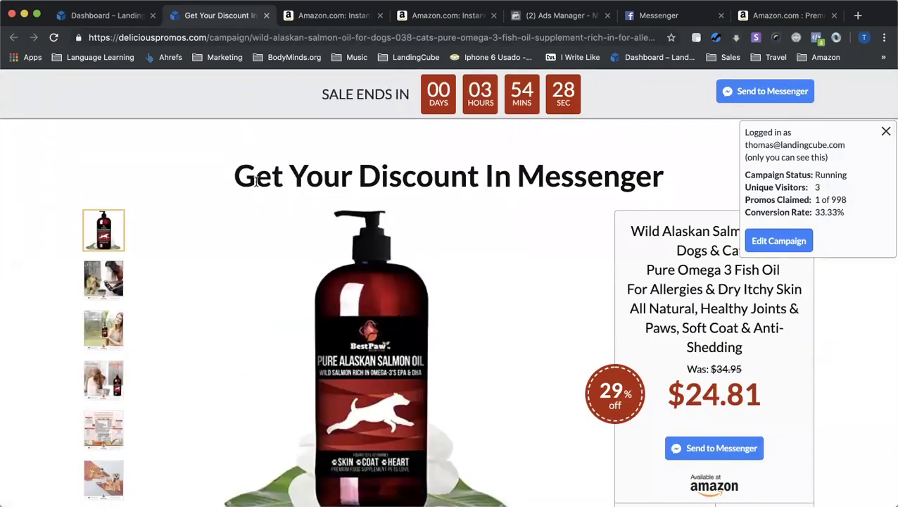
scroll(556, 184, "down", 1)
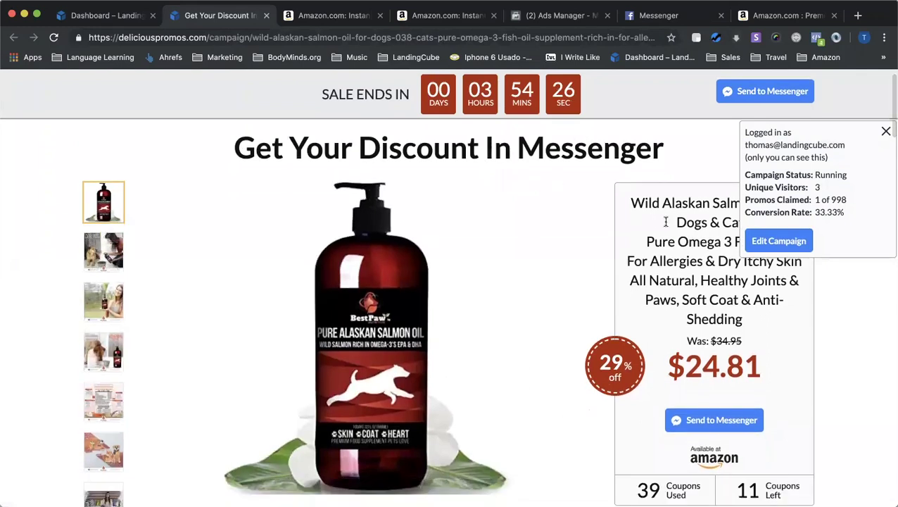
scroll(709, 422, "down", 3)
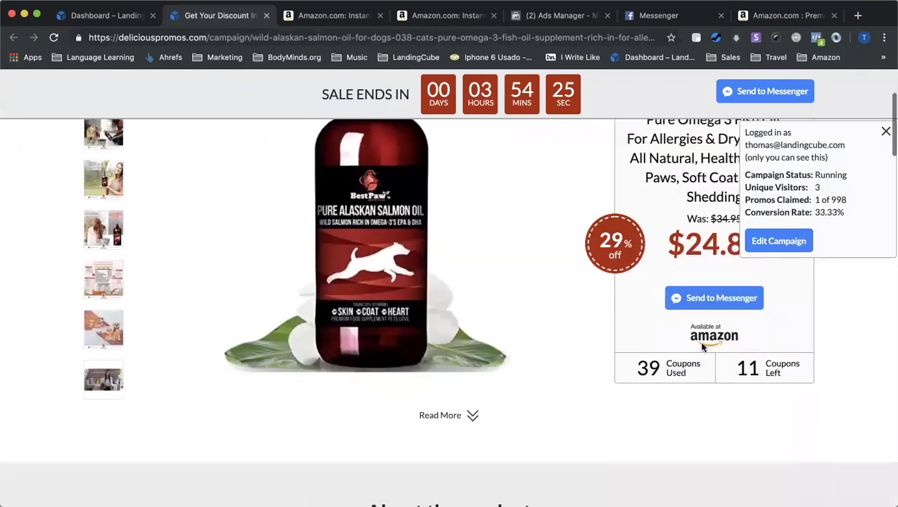
left_click(695, 298)
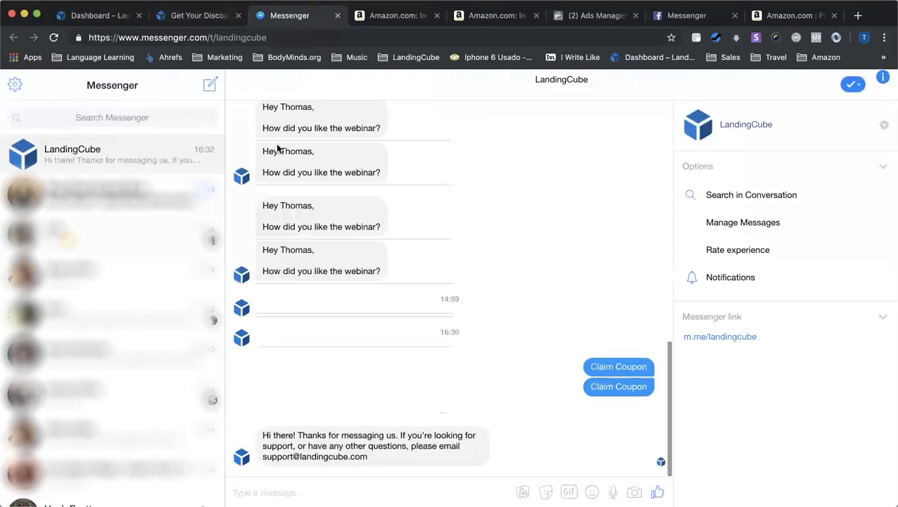
left_click(202, 17)
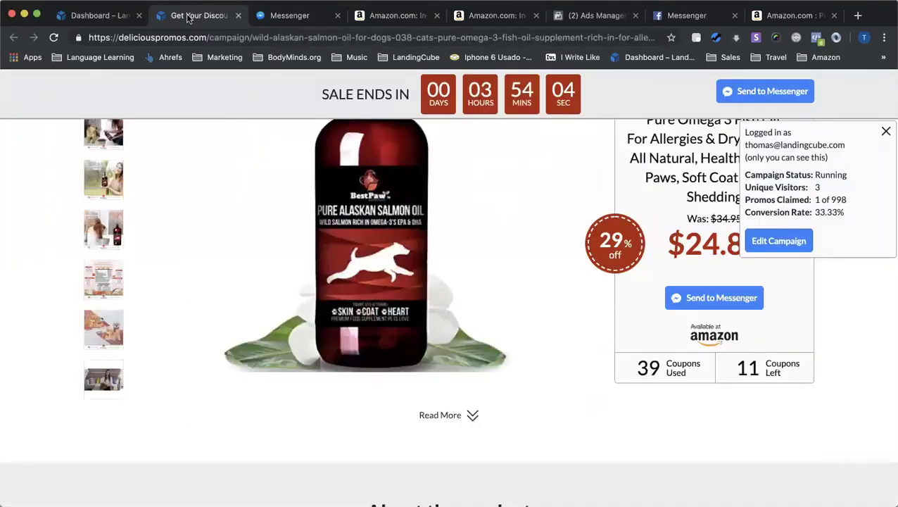
Show the Publish, Duplicate, Reset Stats and Delete actions for the Spantik salt lamp campaign
left_click(116, 17)
scroll(380, 204, "up", 2)
scroll(379, 203, "up", 8)
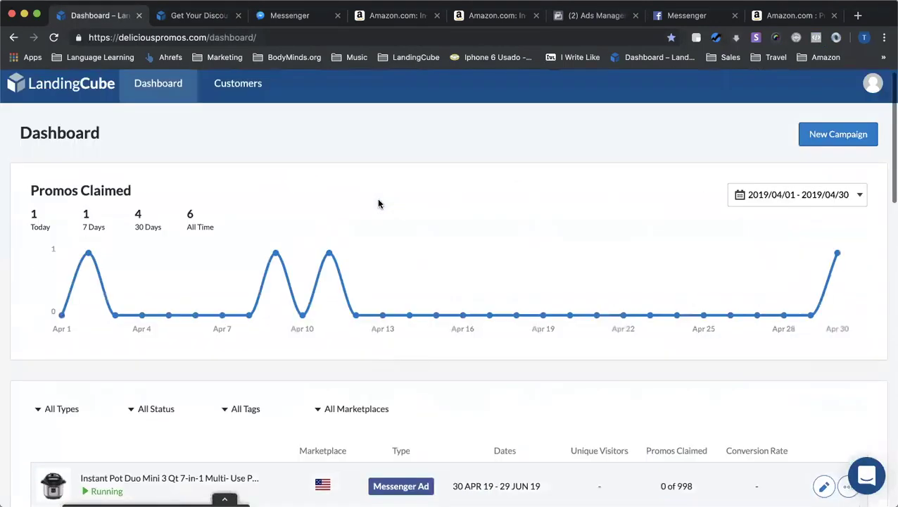
scroll(378, 203, "up", 1)
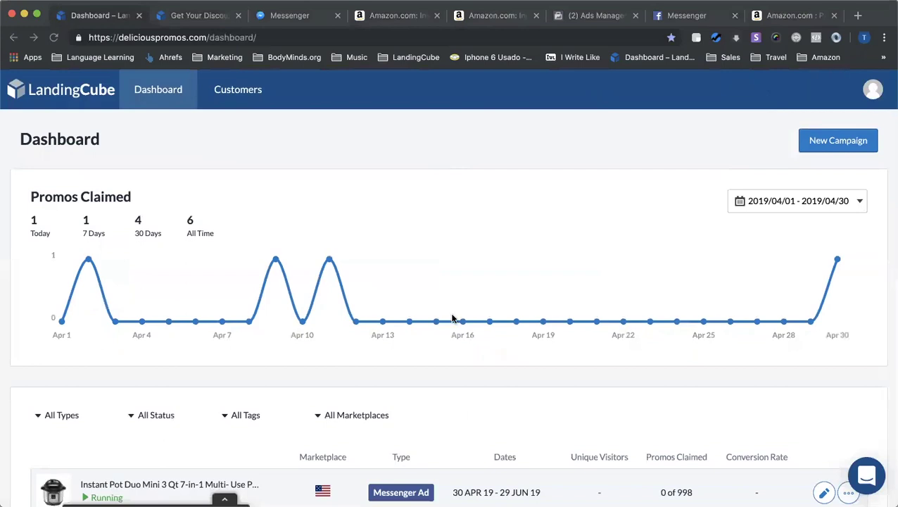
scroll(471, 356, "down", 5)
scroll(394, 325, "down", 1)
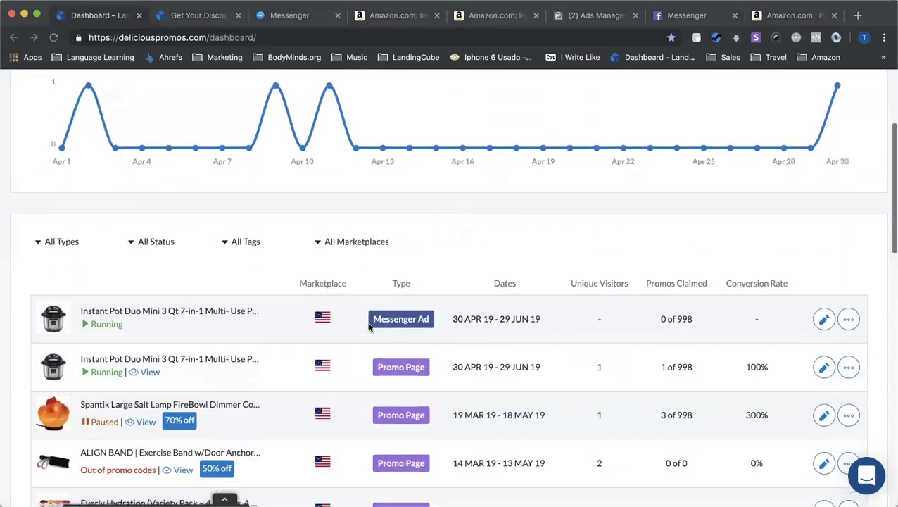
scroll(392, 309, "up", 4)
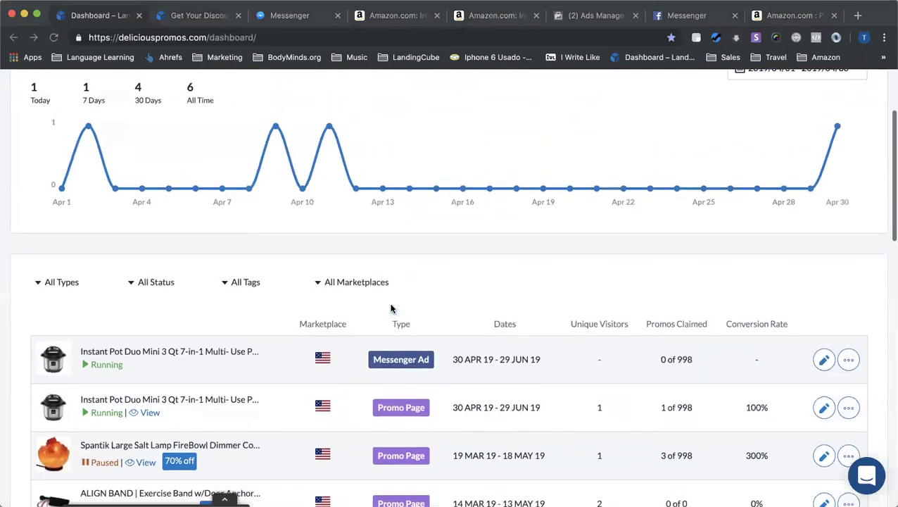
scroll(392, 309, "up", 2)
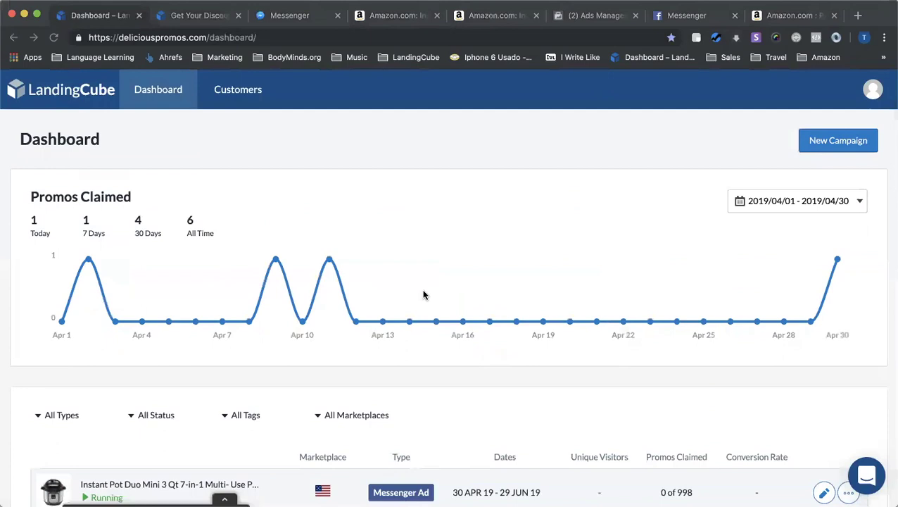
scroll(425, 294, "down", 2)
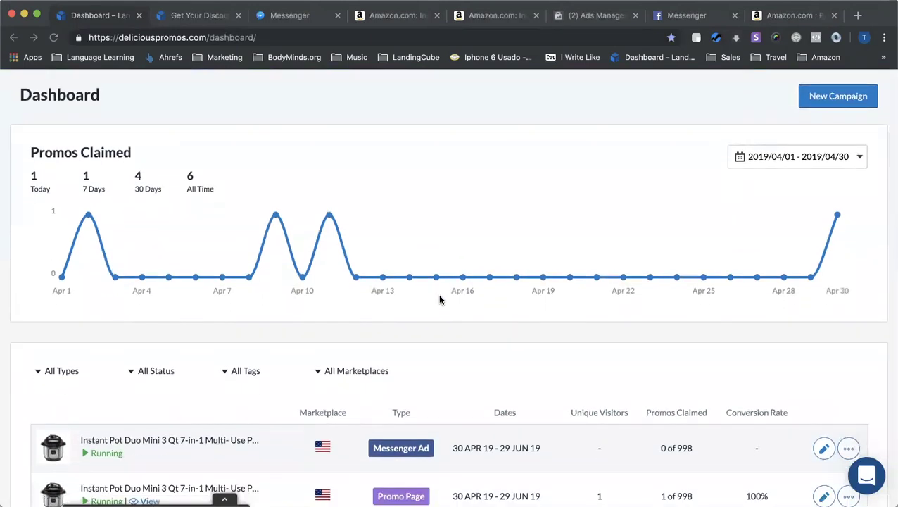
scroll(440, 299, "down", 2)
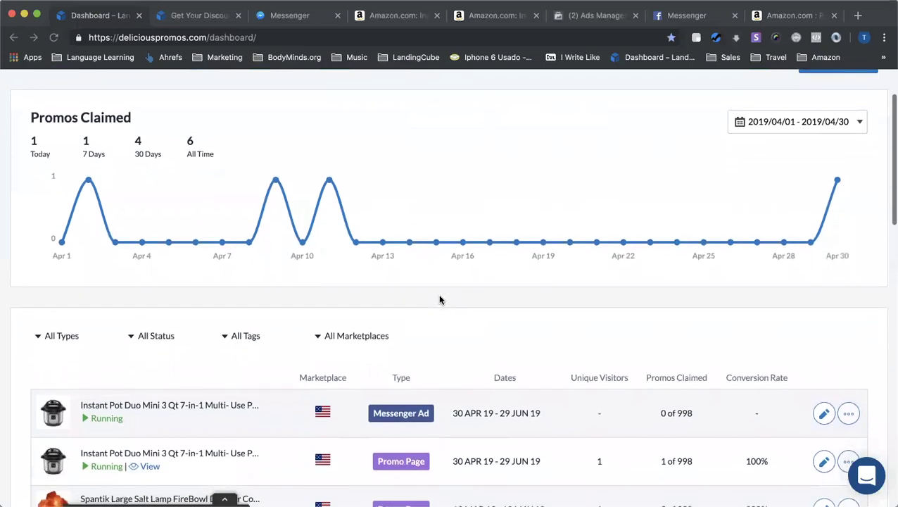
scroll(439, 299, "down", 4)
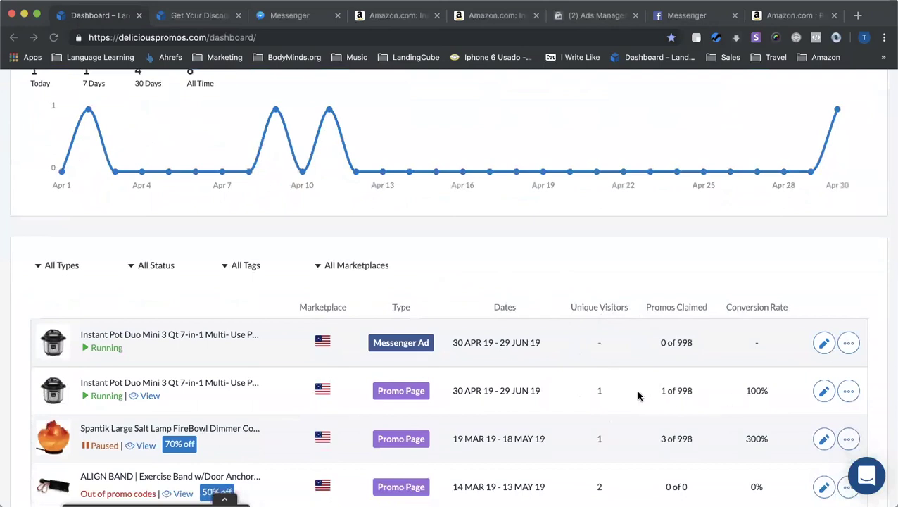
scroll(774, 387, "down", 3)
left_click(847, 316)
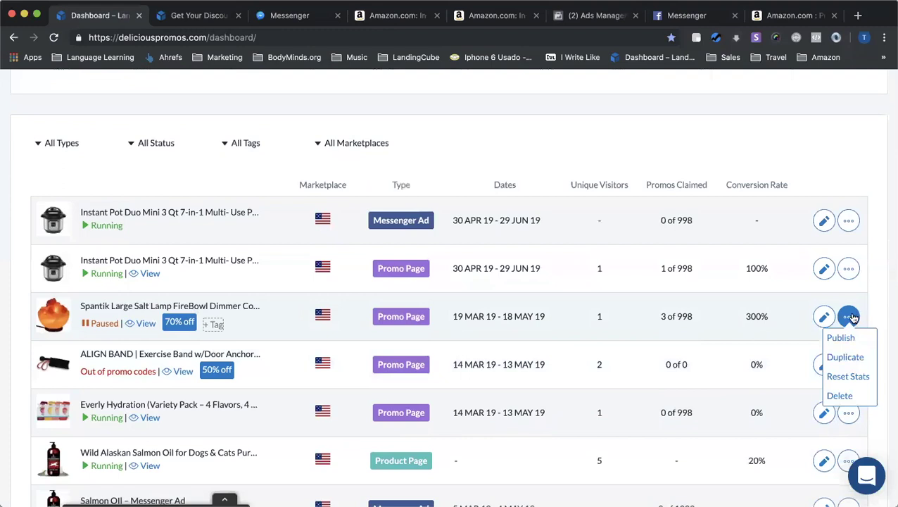
Change the salt lamp page's URL slug to himalayan-salt-lamp-demo-2 and save to republish it
left_click(849, 318)
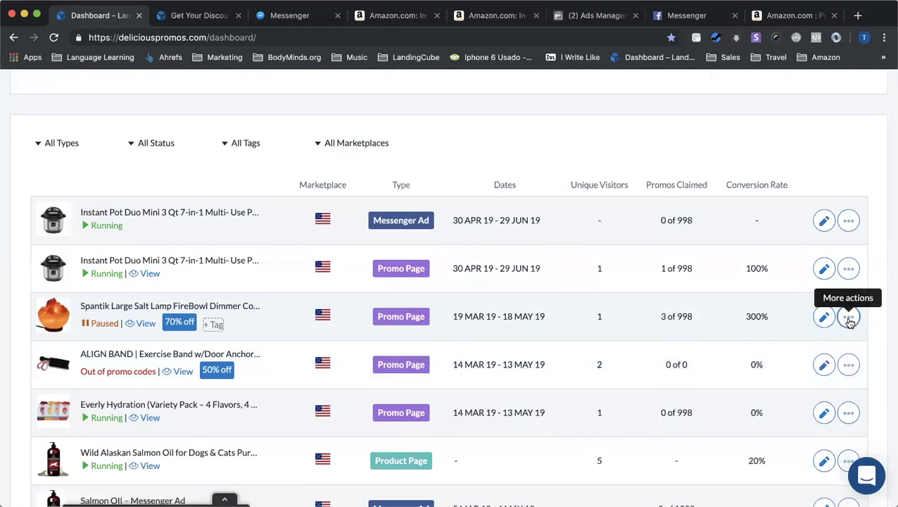
left_click(825, 317)
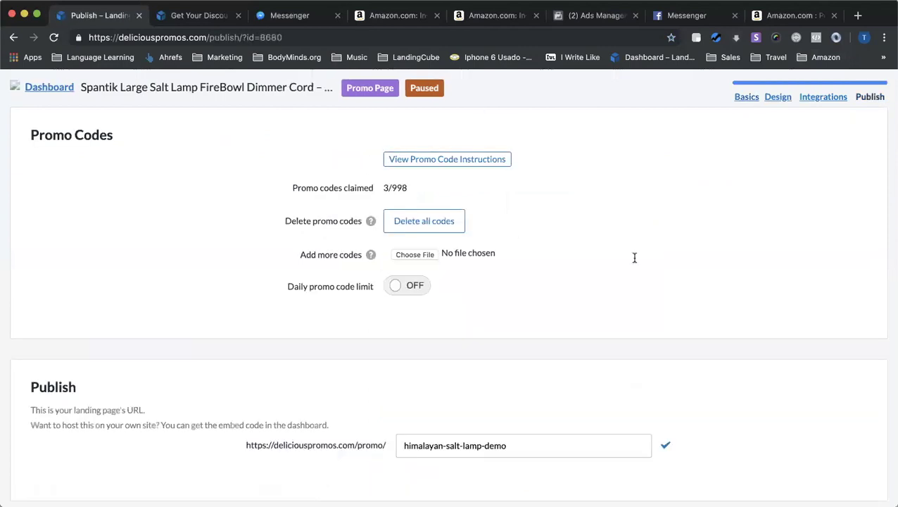
triple_click(526, 442)
scroll(481, 406, "down", 3)
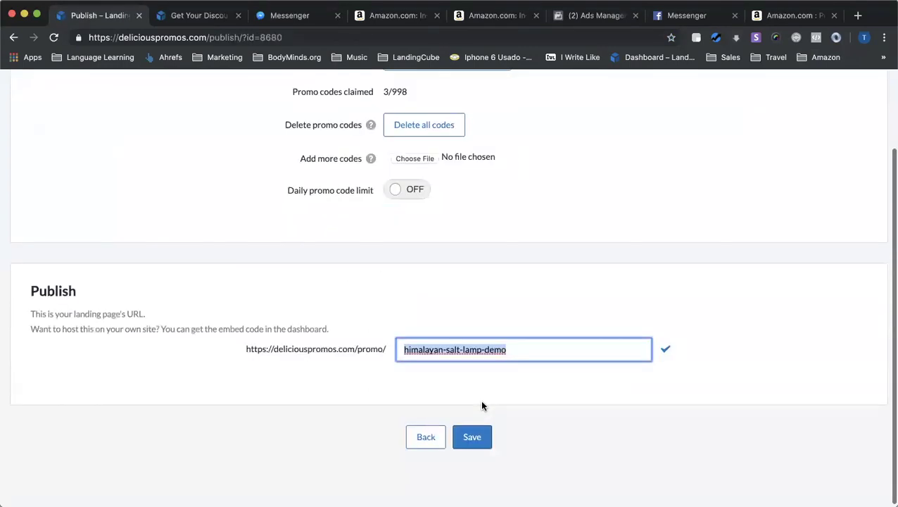
left_click(532, 350)
type("-2")
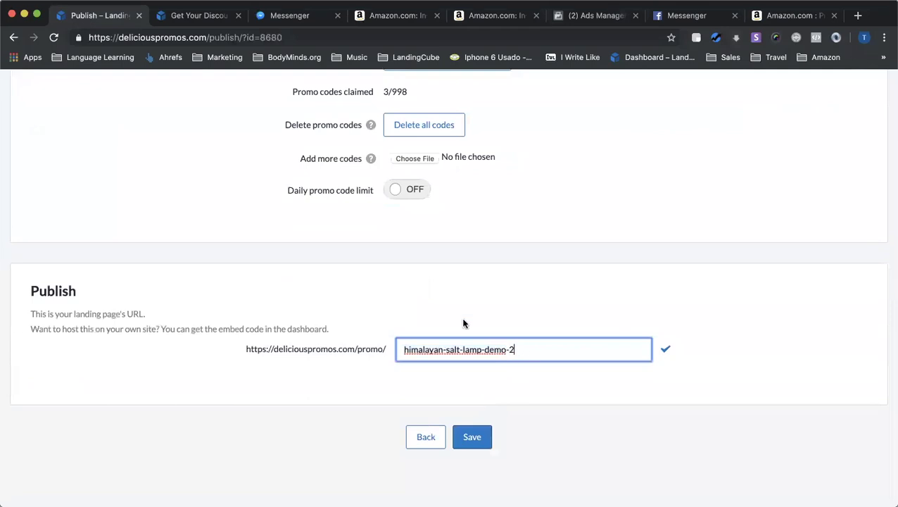
left_click(473, 435)
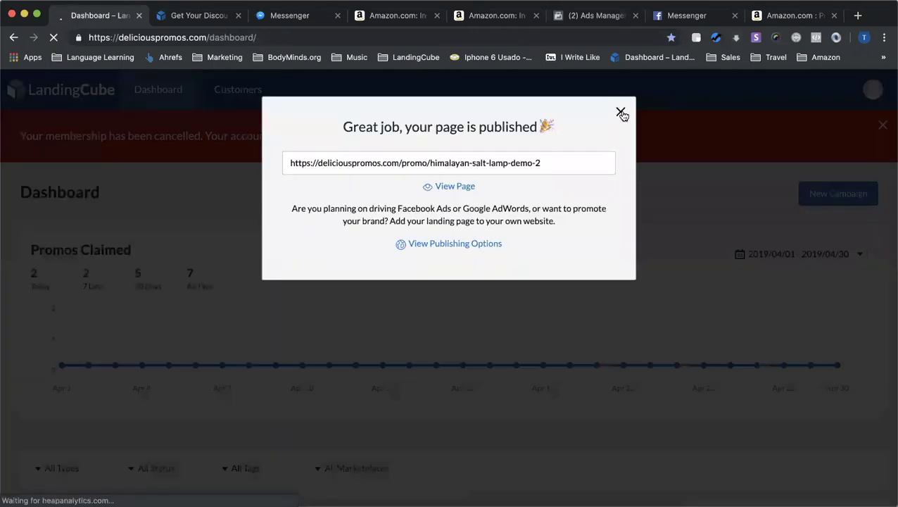
Dismiss the page-published confirmation and look over the campaign list on the dashboard
left_click(621, 113)
scroll(656, 211, "down", 3)
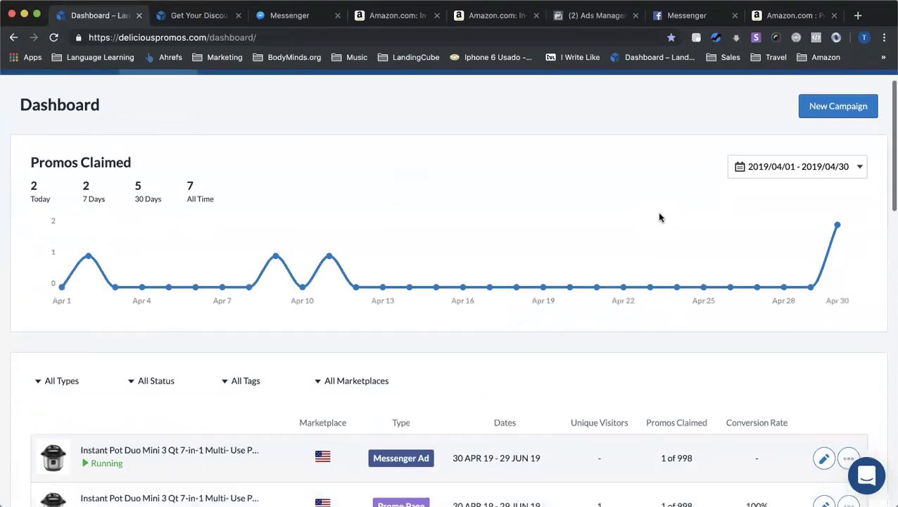
scroll(659, 217, "down", 1)
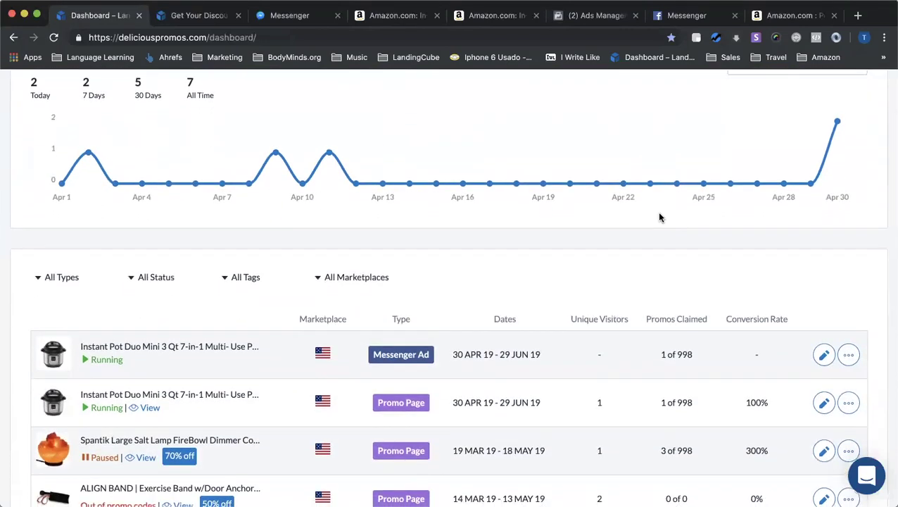
scroll(660, 217, "up", 2)
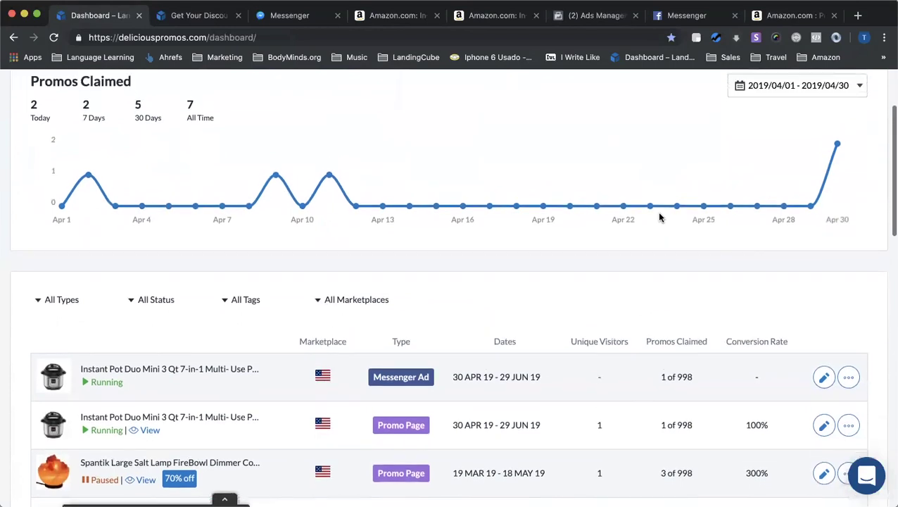
scroll(659, 217, "up", 3)
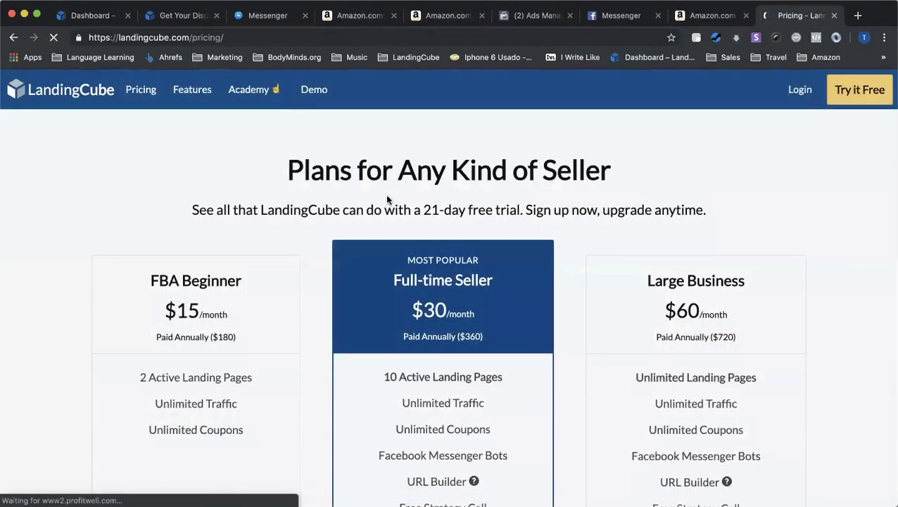
scroll(461, 250, "down", 3)
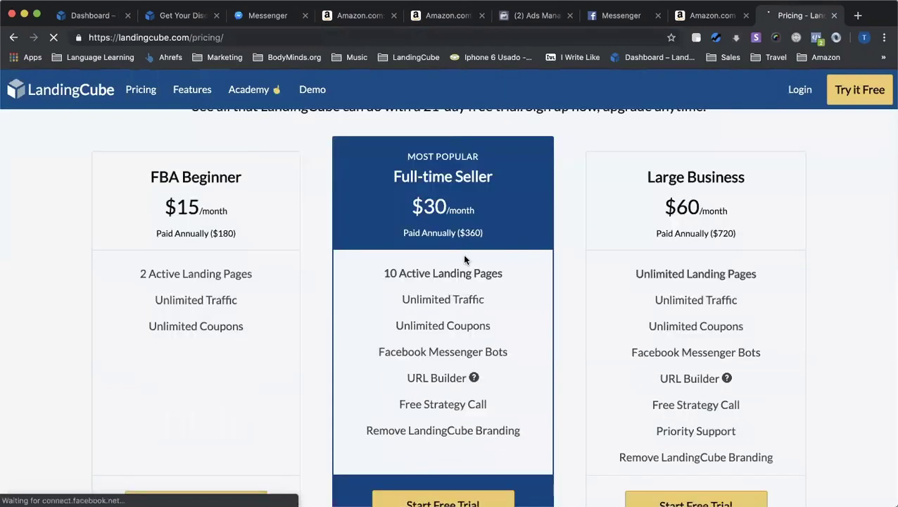
scroll(258, 296, "down", 1)
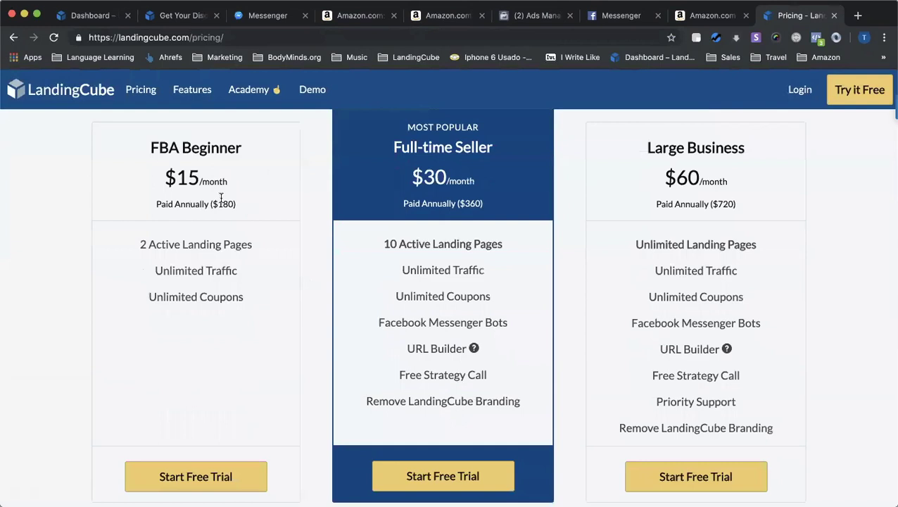
scroll(176, 211, "down", 1)
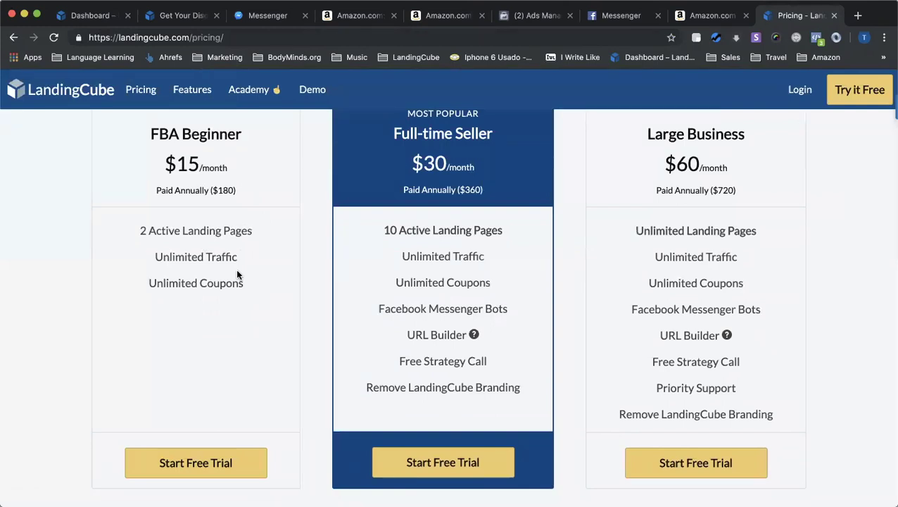
scroll(237, 273, "up", 2)
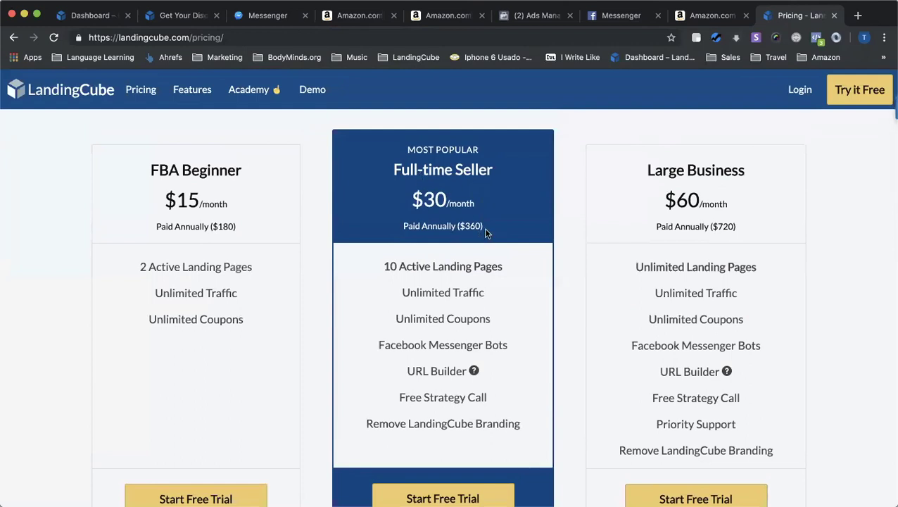
scroll(484, 229, "down", 1)
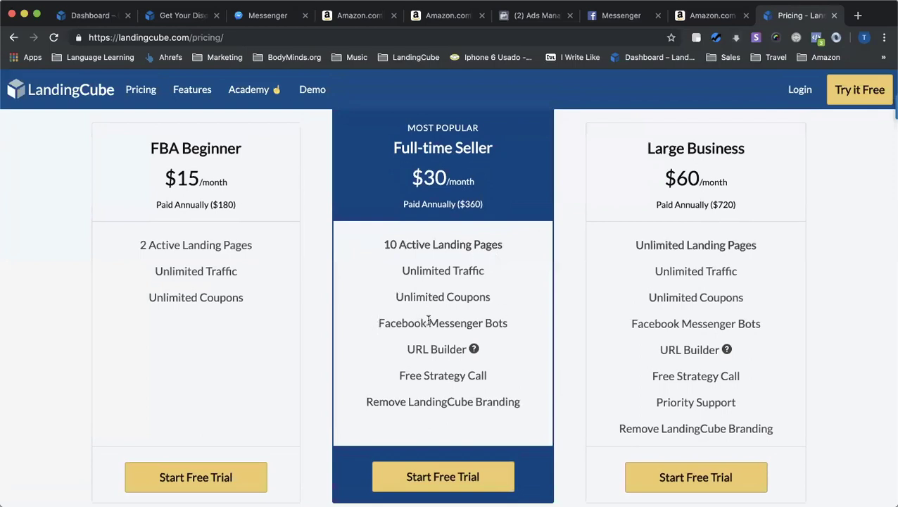
mouse_move(479, 352)
scroll(509, 338, "up", 2)
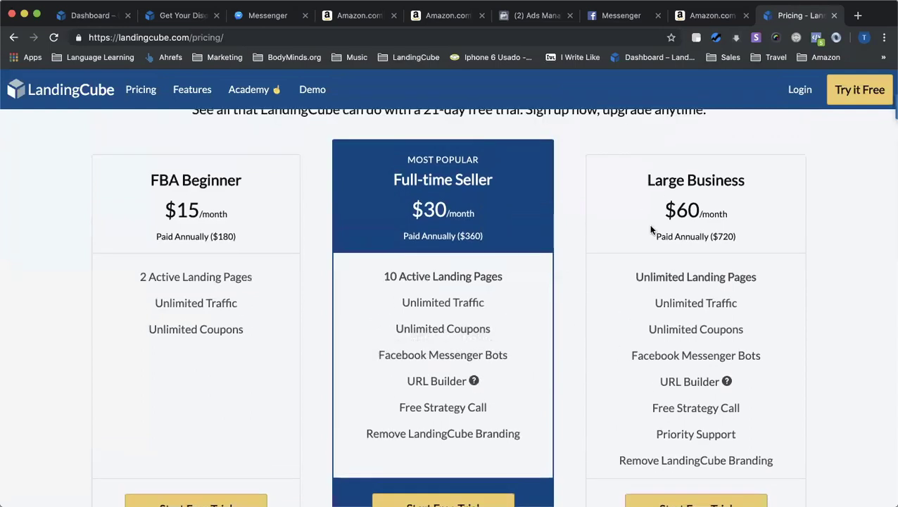
scroll(650, 229, "down", 1)
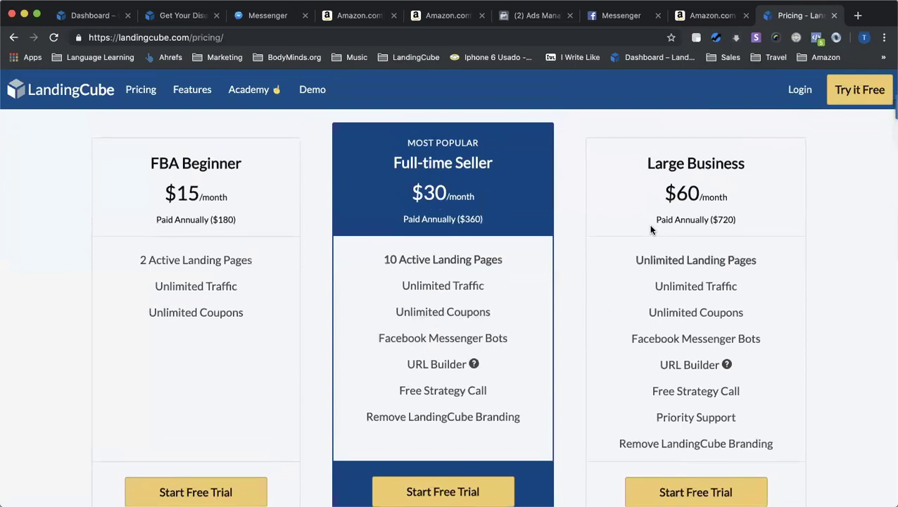